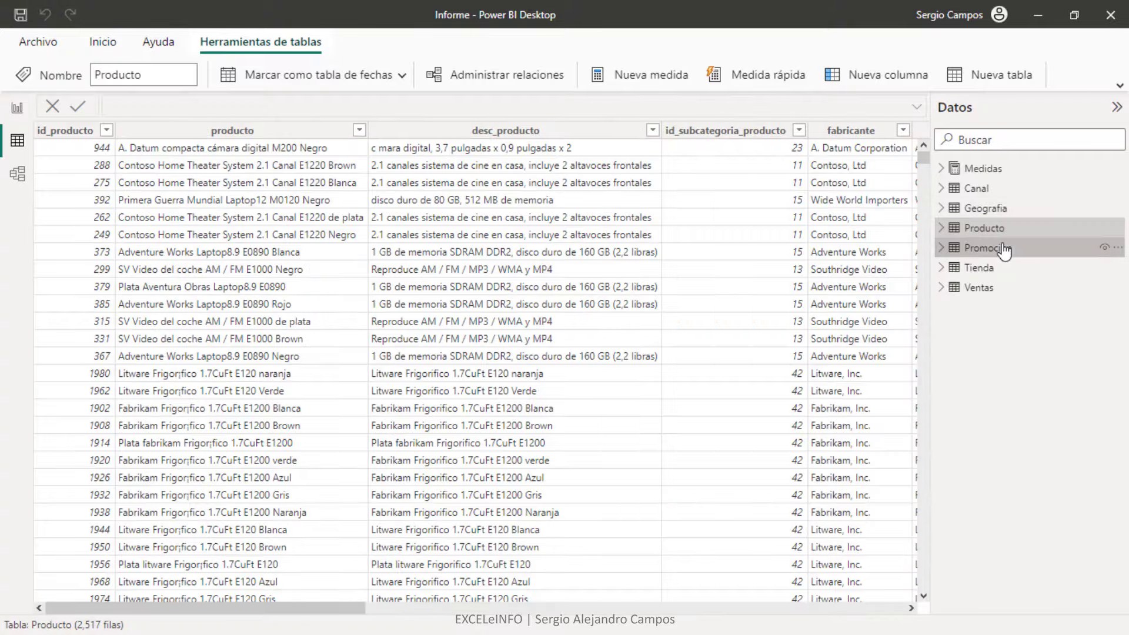
# Examine the data rows of the Promocion table and the Ventas table.
pyautogui.click(1003, 249)
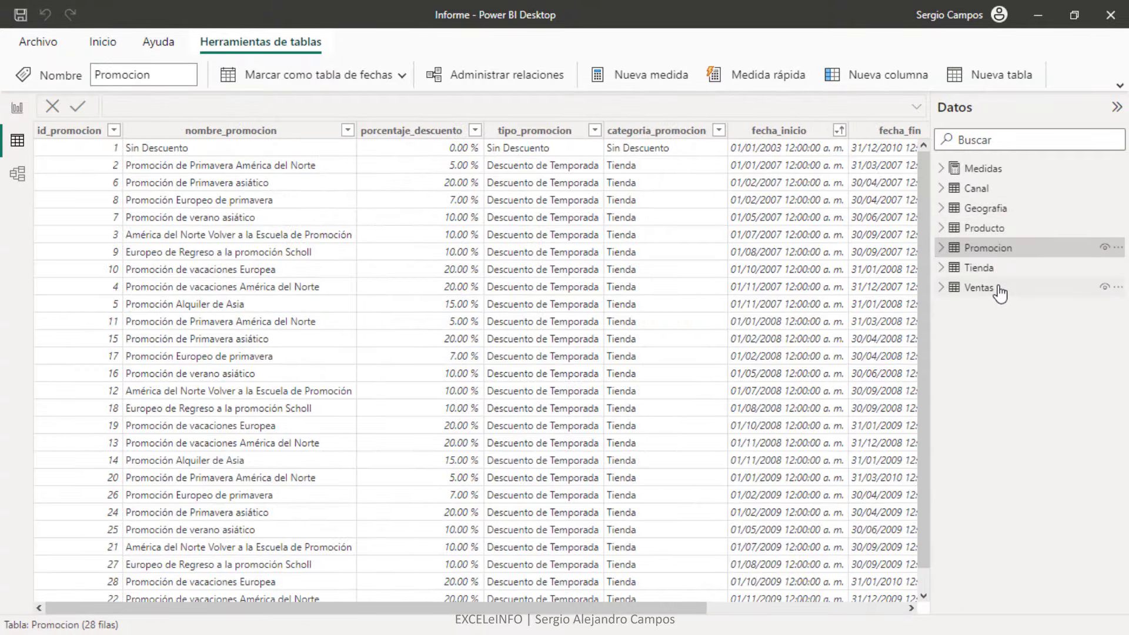
pyautogui.click(1004, 286)
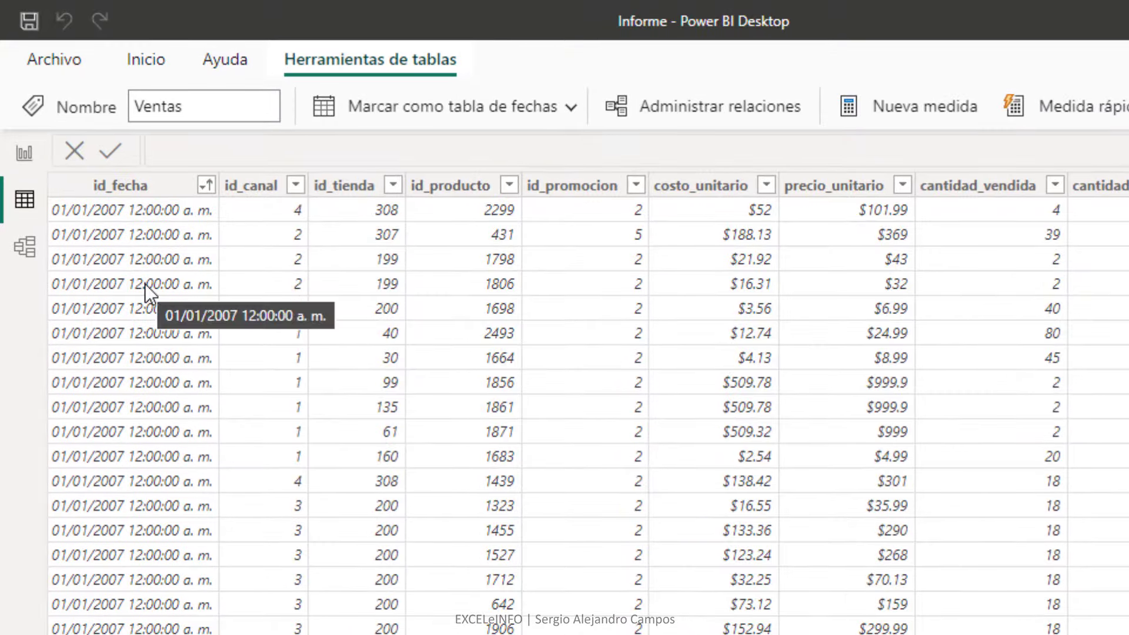
pyautogui.scroll(-5, 145, 283)
pyautogui.scroll(5, 145, 284)
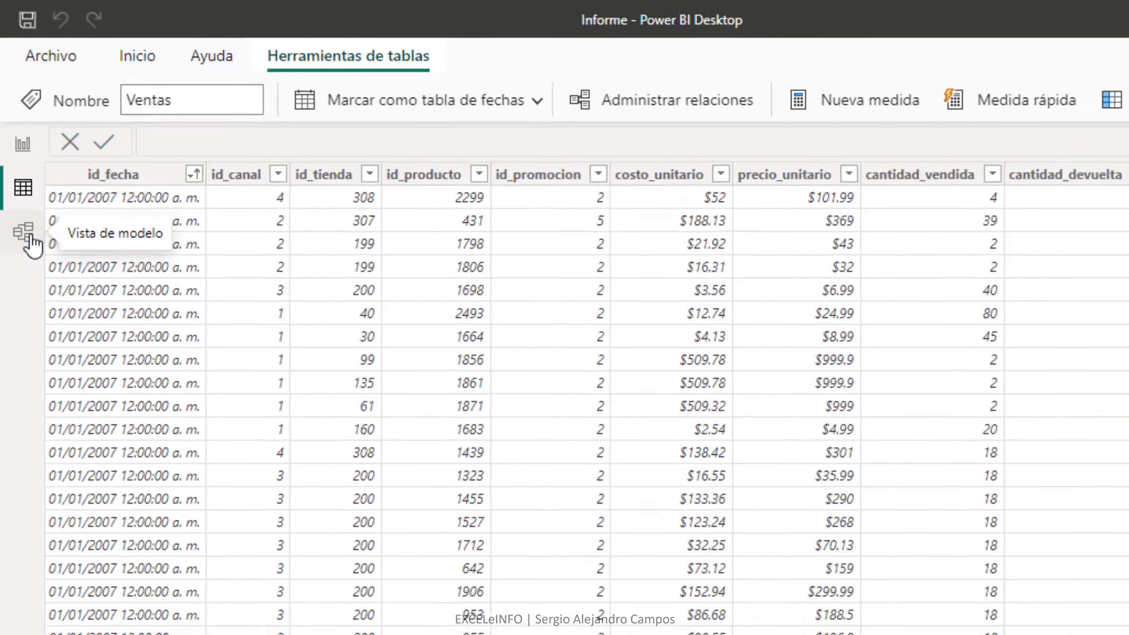
# Examine the relationships between Ventas and the other tables in the model view, and look briefly at the report page.
pyautogui.click(25, 246)
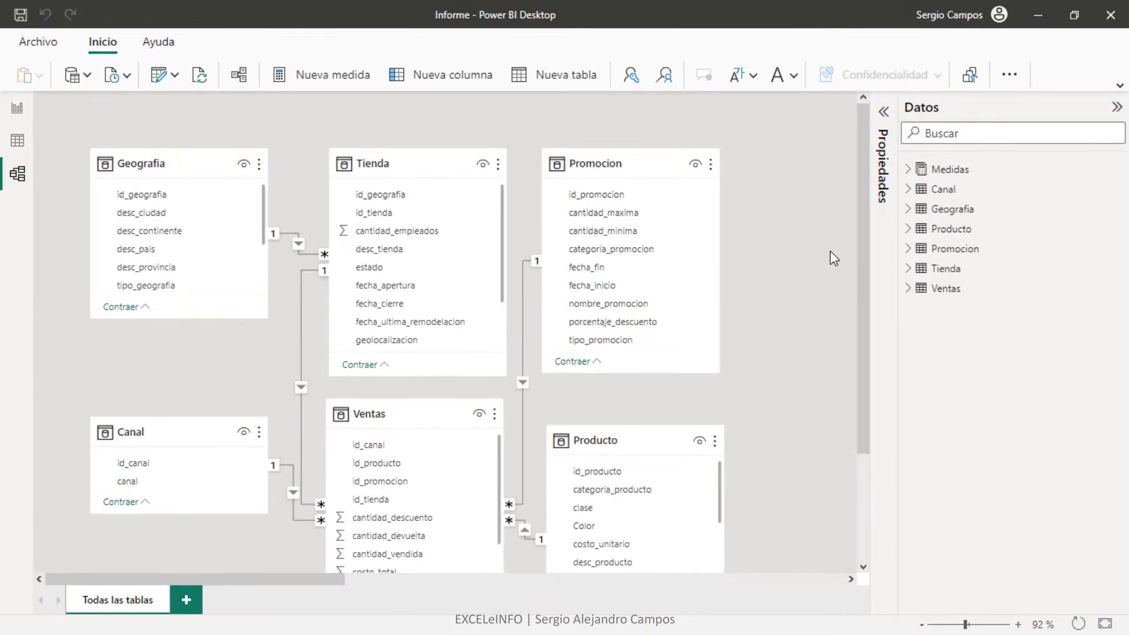
pyautogui.scroll(-2, 811, 259)
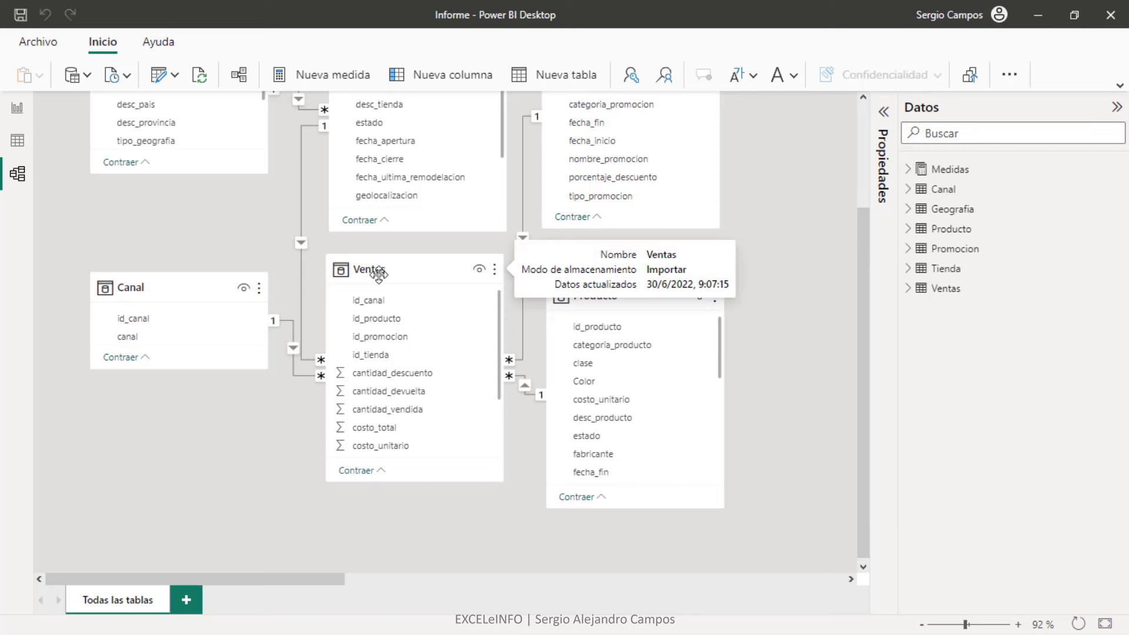
pyautogui.scroll(2, 378, 272)
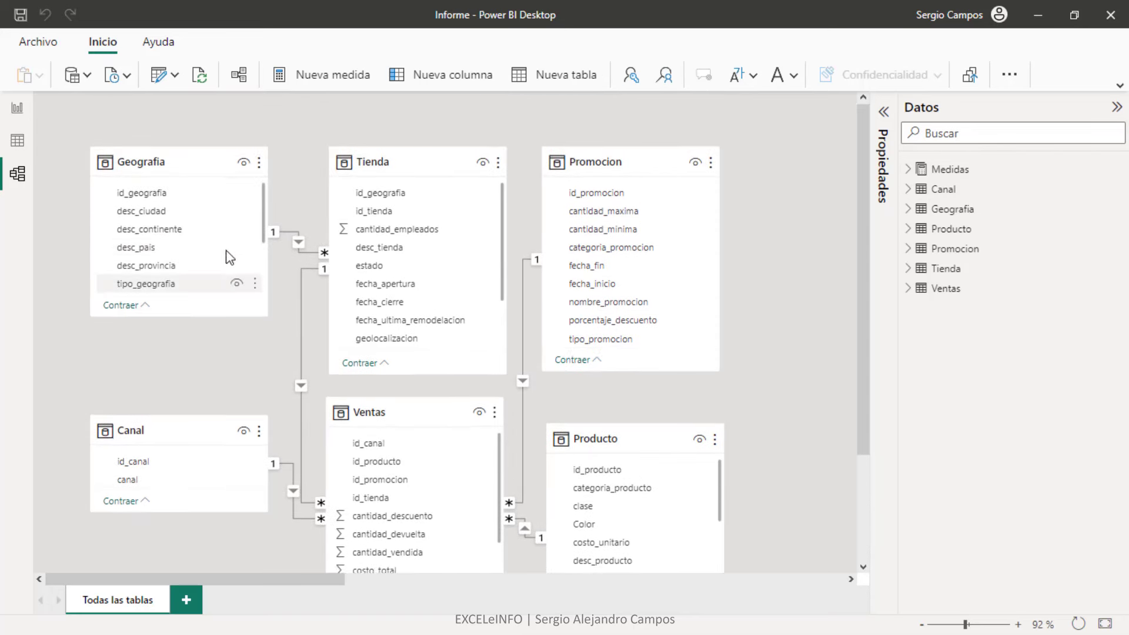
pyautogui.scroll(-1, 765, 400)
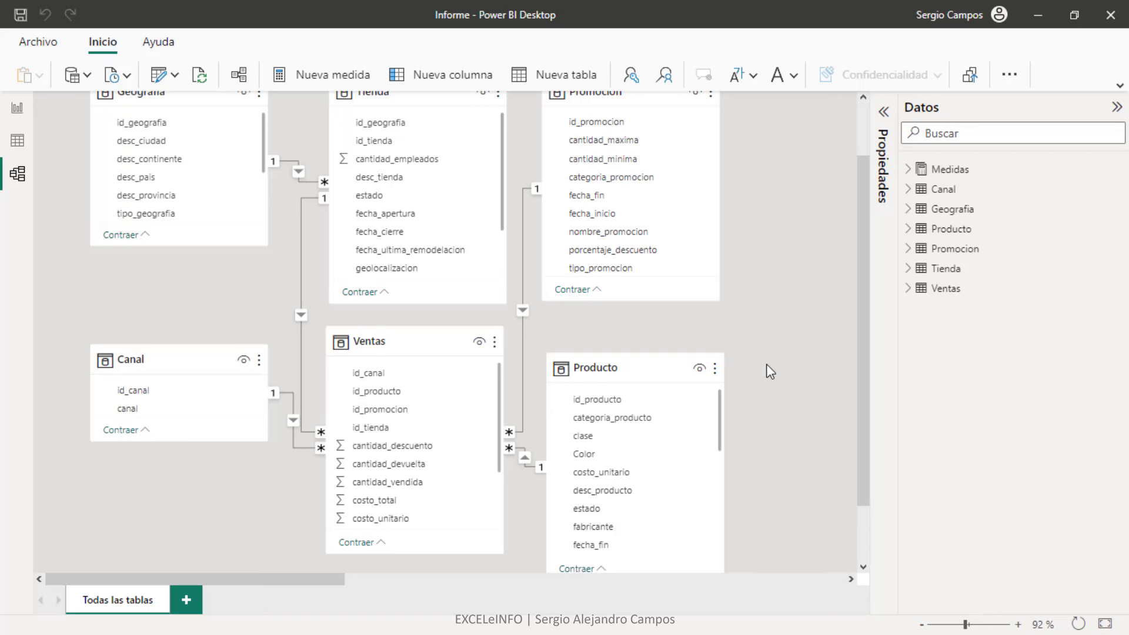
pyautogui.scroll(1, 770, 372)
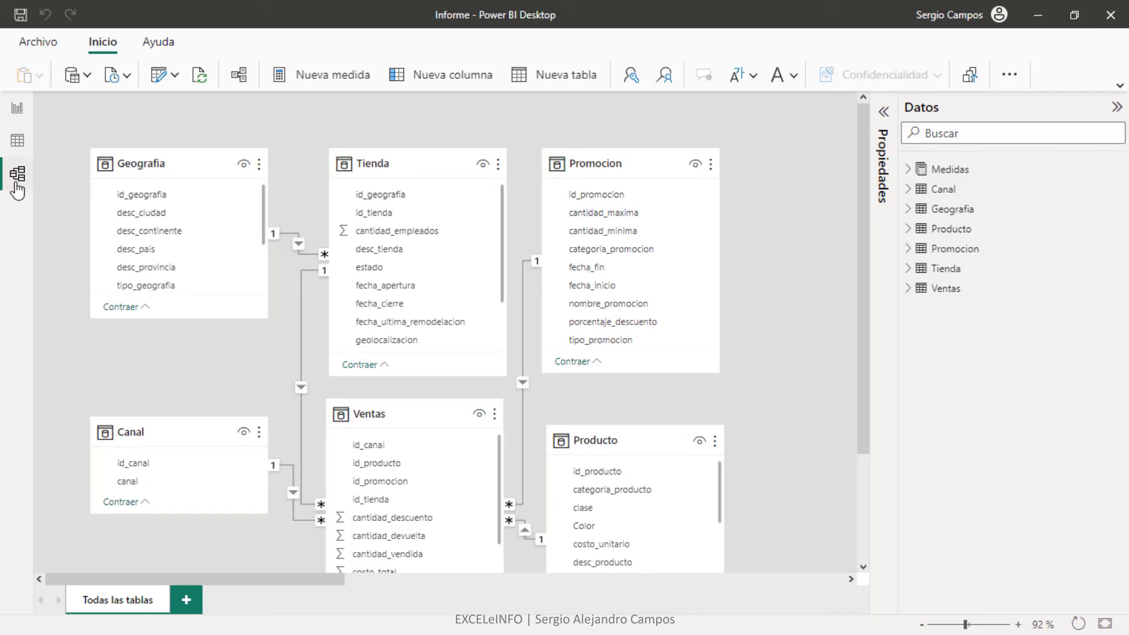
pyautogui.click(18, 139)
pyautogui.click(20, 113)
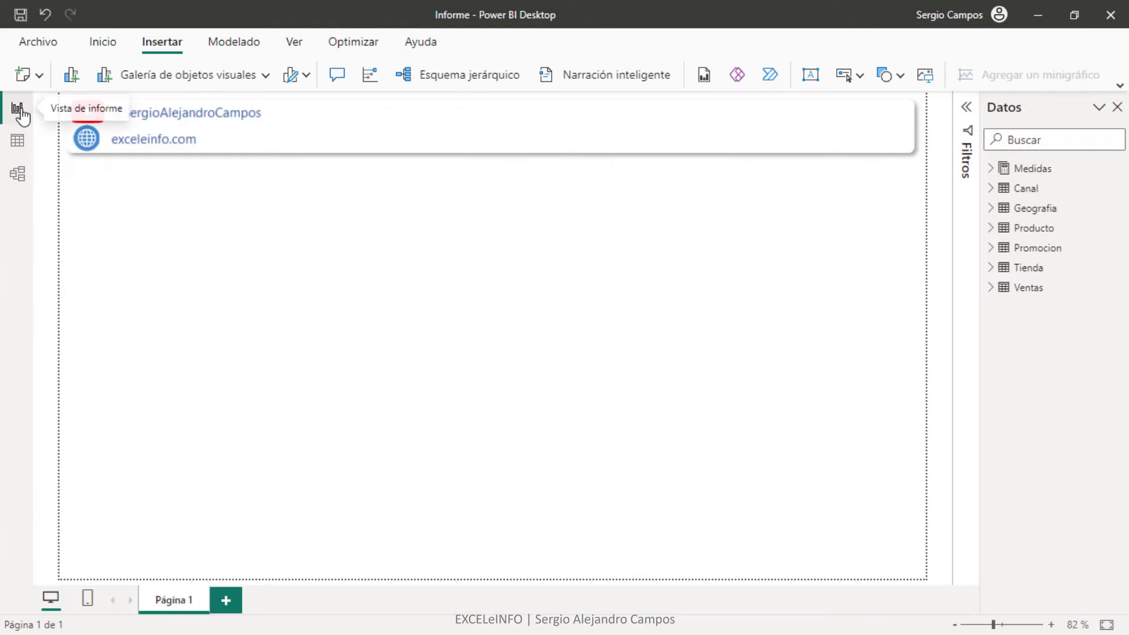
pyautogui.click(19, 174)
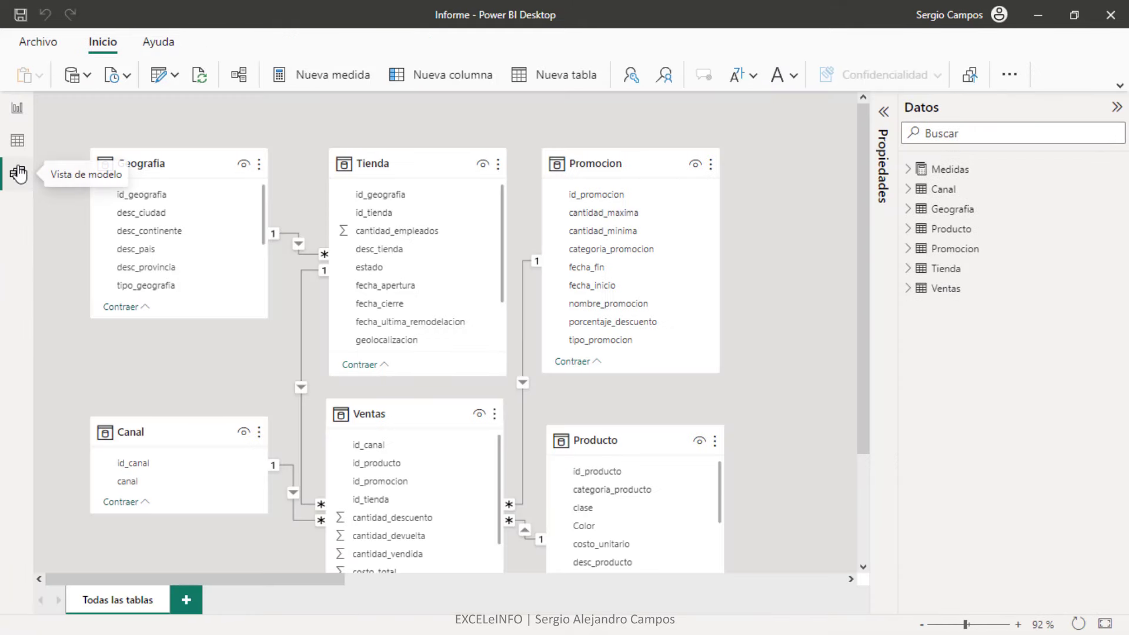
# Start a new calculated table in the model and name it Calendario auto.
pyautogui.click(558, 77)
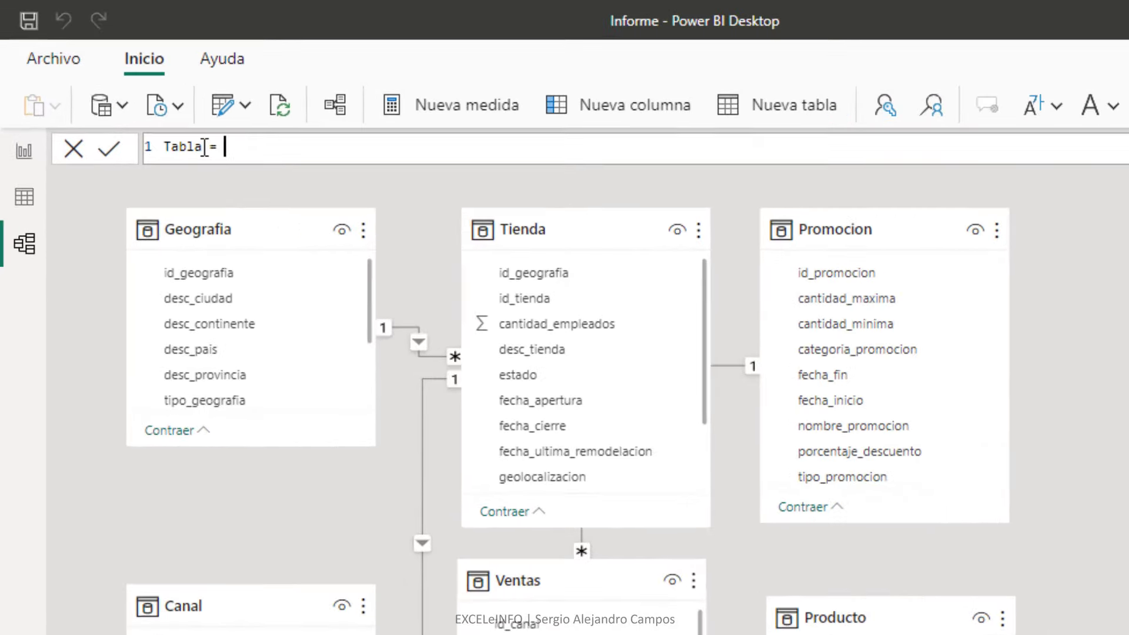
pyautogui.doubleClick(137, 105)
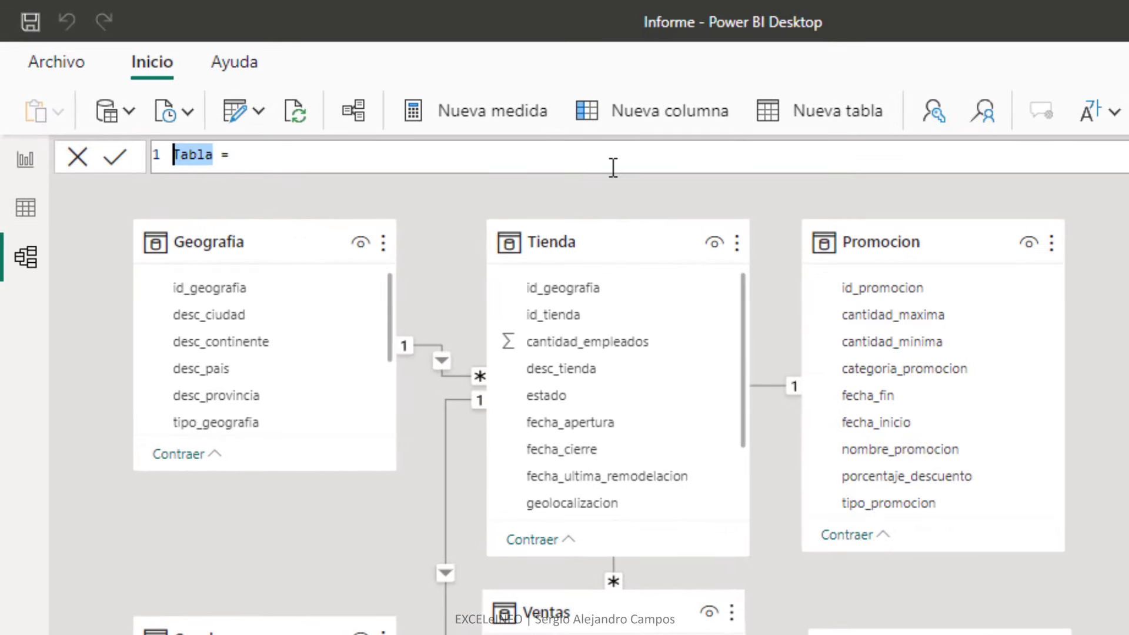
pyautogui.write('Ce')
pyautogui.press('BackSpace')
pyautogui.write('alenta')
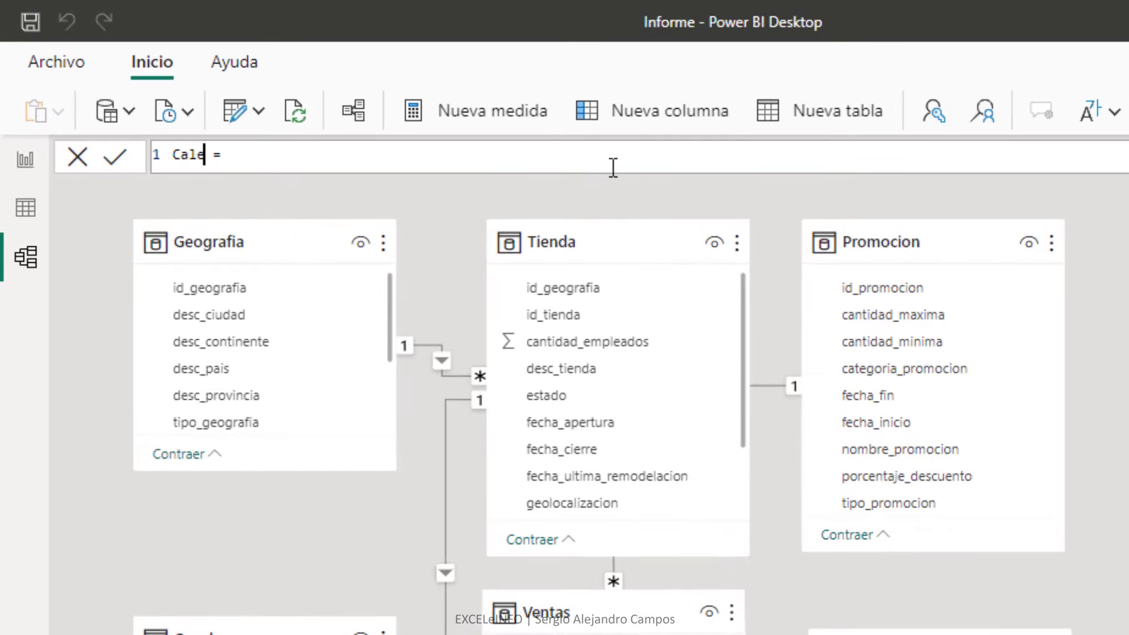
pyautogui.write('rio')
pyautogui.press('BackSpace')
pyautogui.press('BackSpace')
pyautogui.press('BackSpace')
pyautogui.press('BackSpace')
pyautogui.press('BackSpace')
pyautogui.write('dario auto')
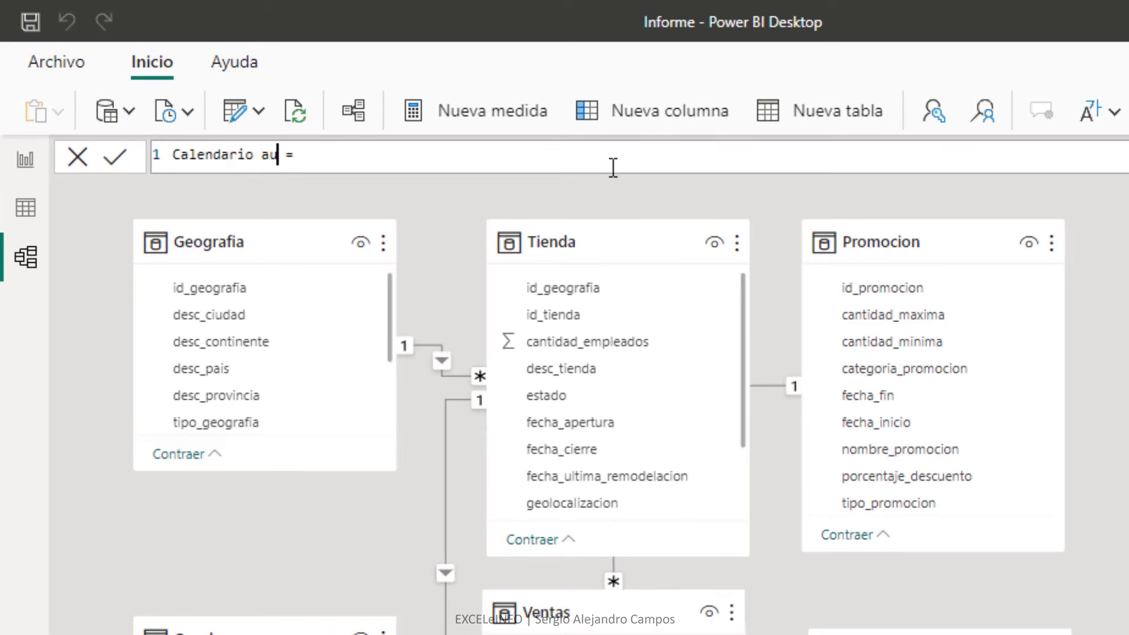
# Define the Calendario auto table with the formula CALENDARAUTO() and create it.
pyautogui.press('Right')
pyautogui.press('Right')
pyautogui.write('CA')
pyautogui.press('Down')
pyautogui.press('Down')
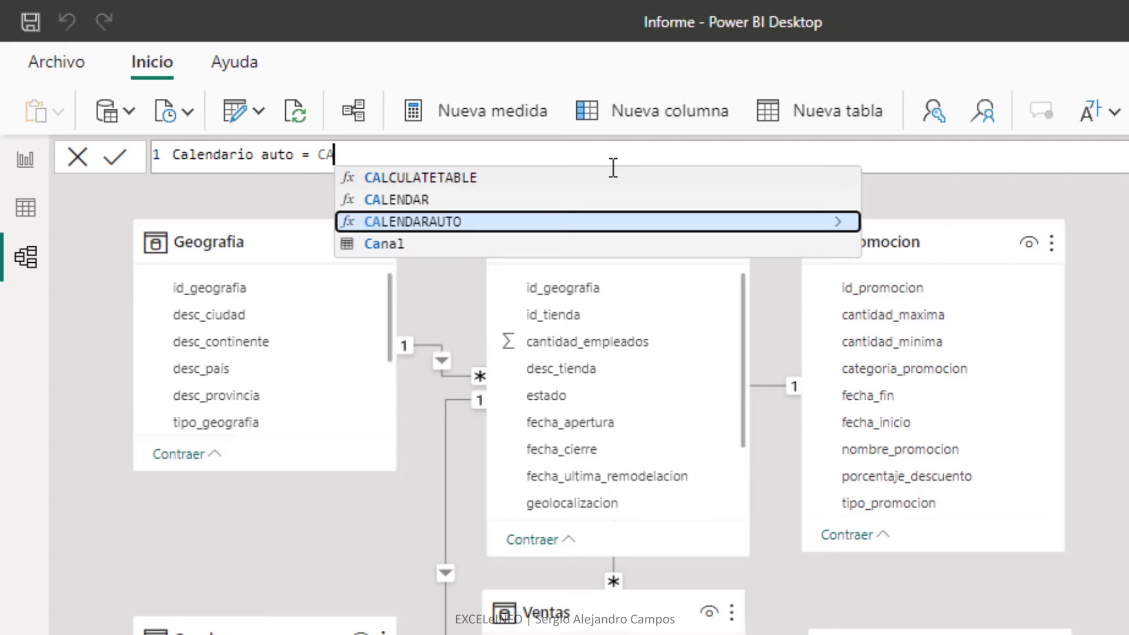
pyautogui.press('Tab')
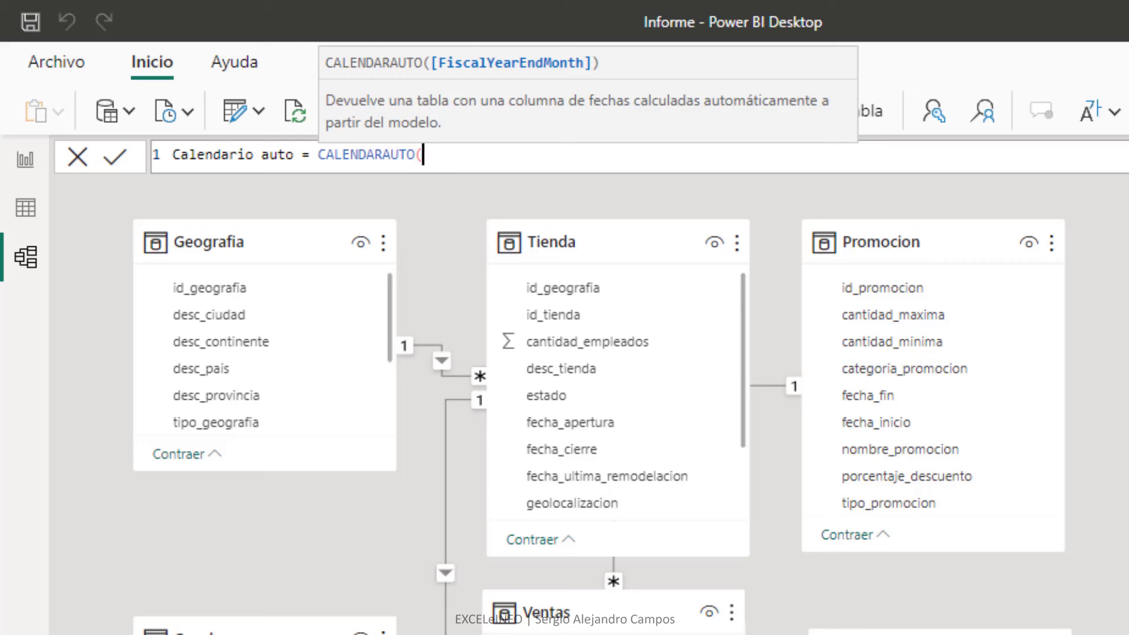
pyautogui.write(')')
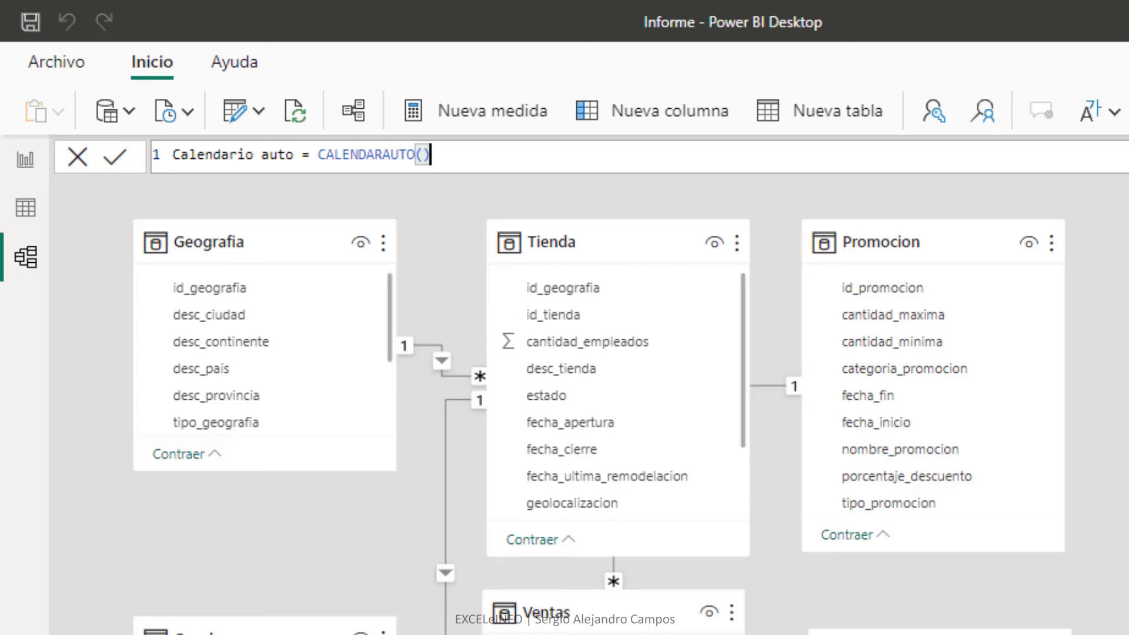
pyautogui.press('Return')
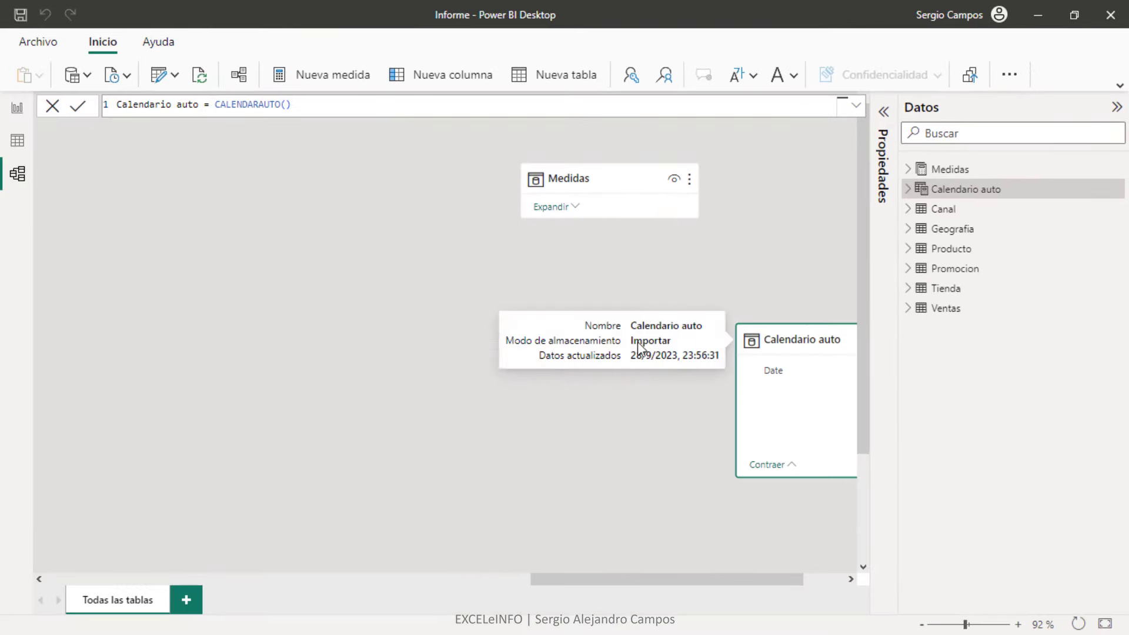
# Move the Calendario auto table in the model diagram close to the Promocion and Producto tables.
pyautogui.moveTo(636, 575); pyautogui.dragTo(463, 574)
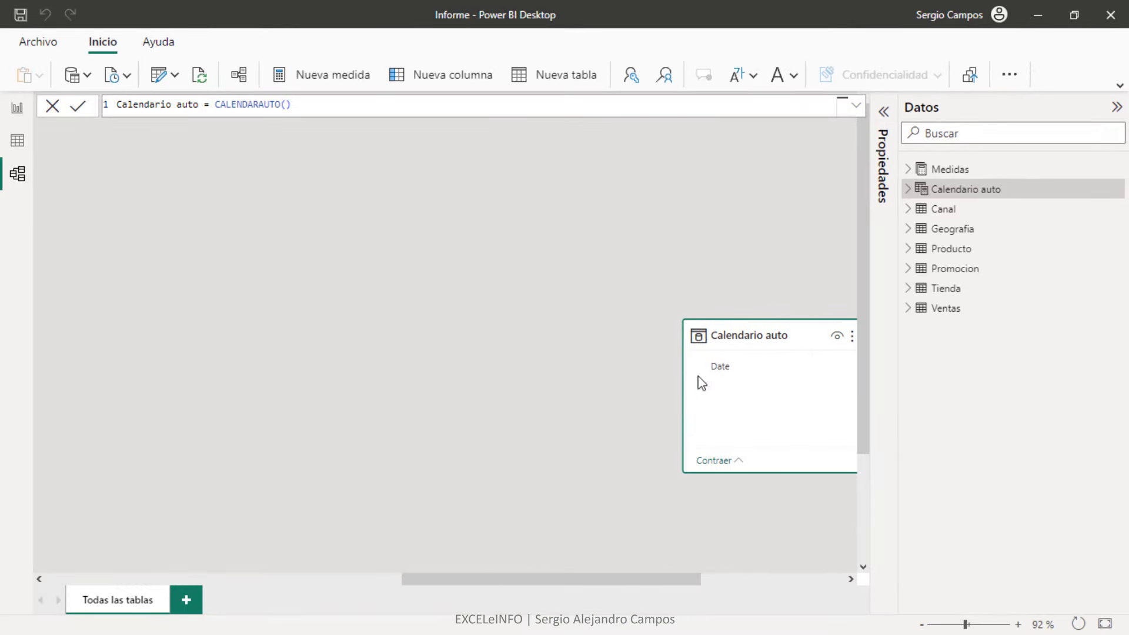
pyautogui.moveTo(743, 336); pyautogui.dragTo(205, 343)
pyautogui.moveTo(542, 580); pyautogui.dragTo(347, 565)
pyautogui.moveTo(823, 347); pyautogui.dragTo(491, 301)
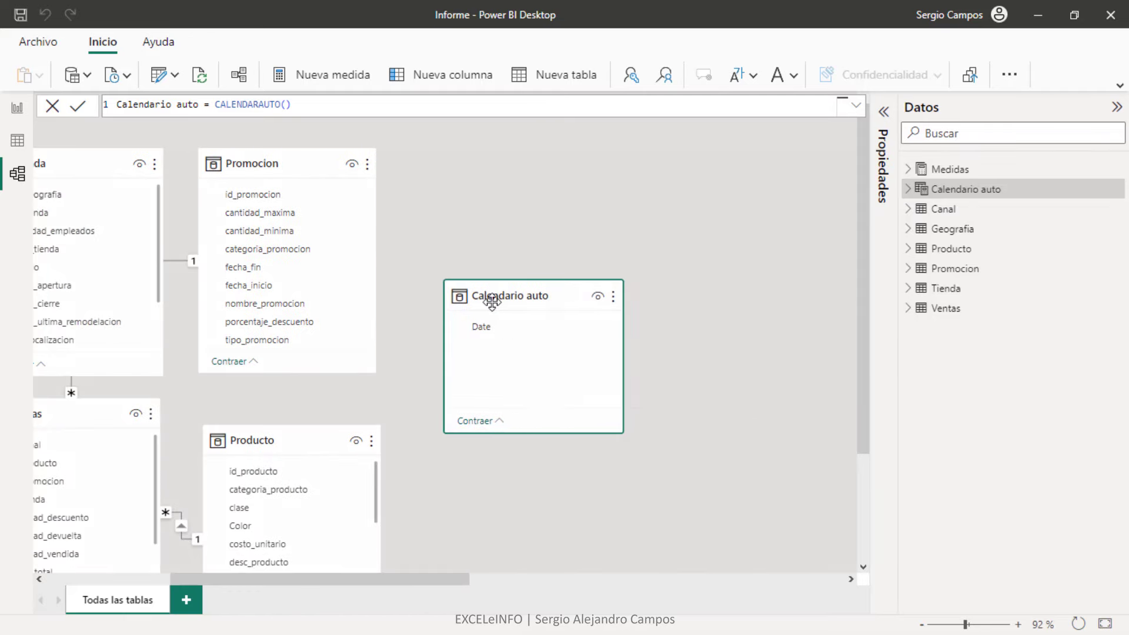
pyautogui.moveTo(409, 574); pyautogui.dragTo(285, 574)
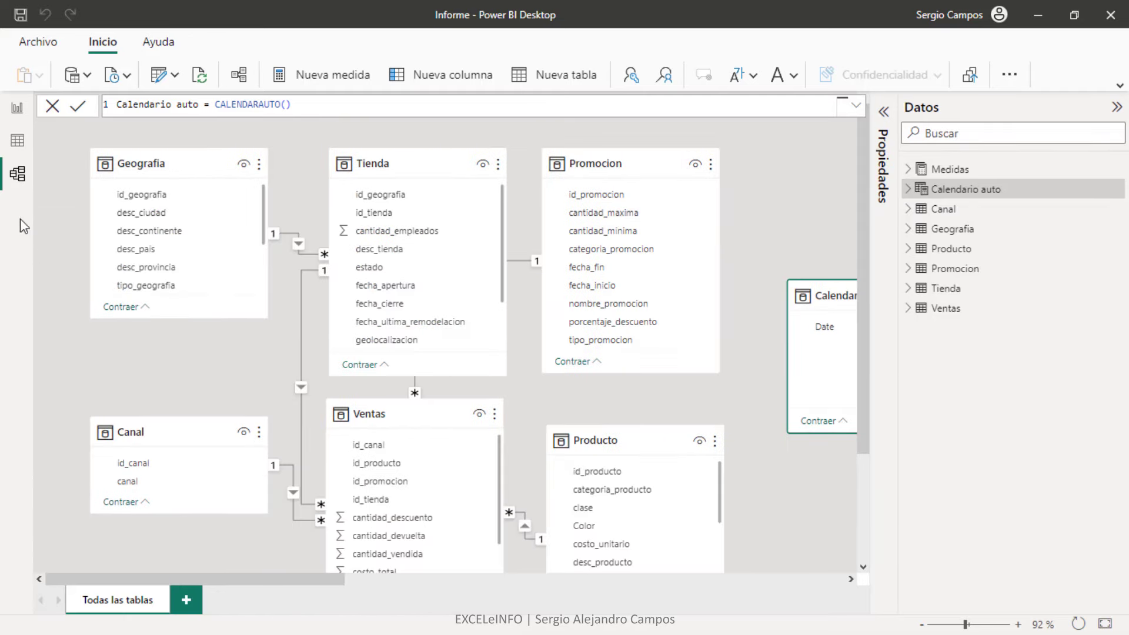
# Show the Calendario auto table's data and sort its Date column in ascending order.
pyautogui.click(17, 142)
pyautogui.click(993, 188)
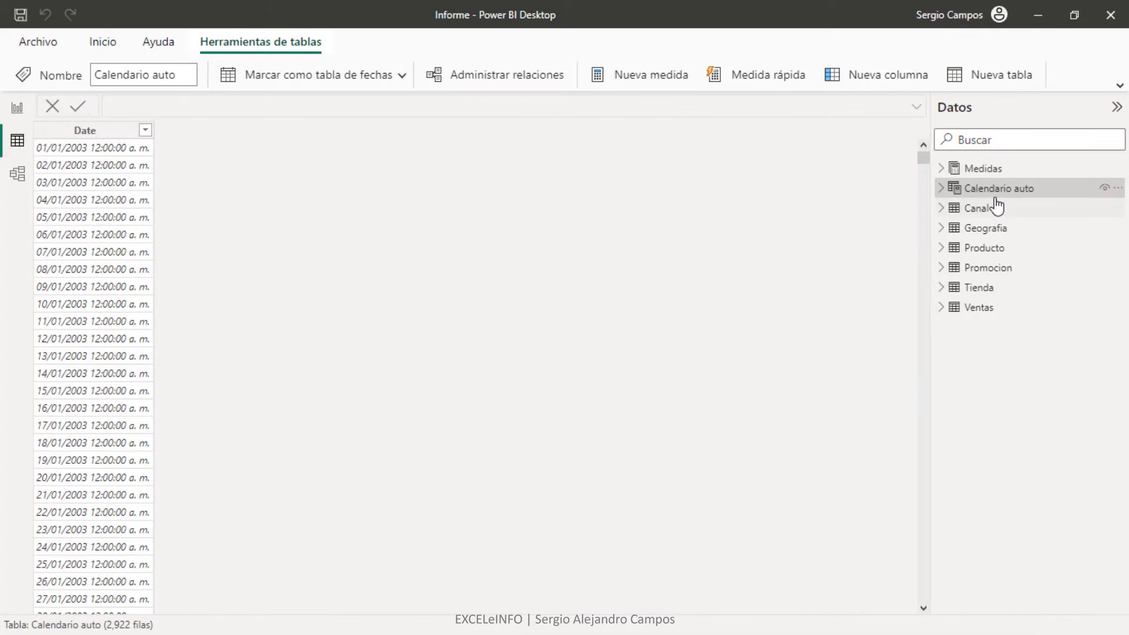
pyautogui.rightClick(110, 134)
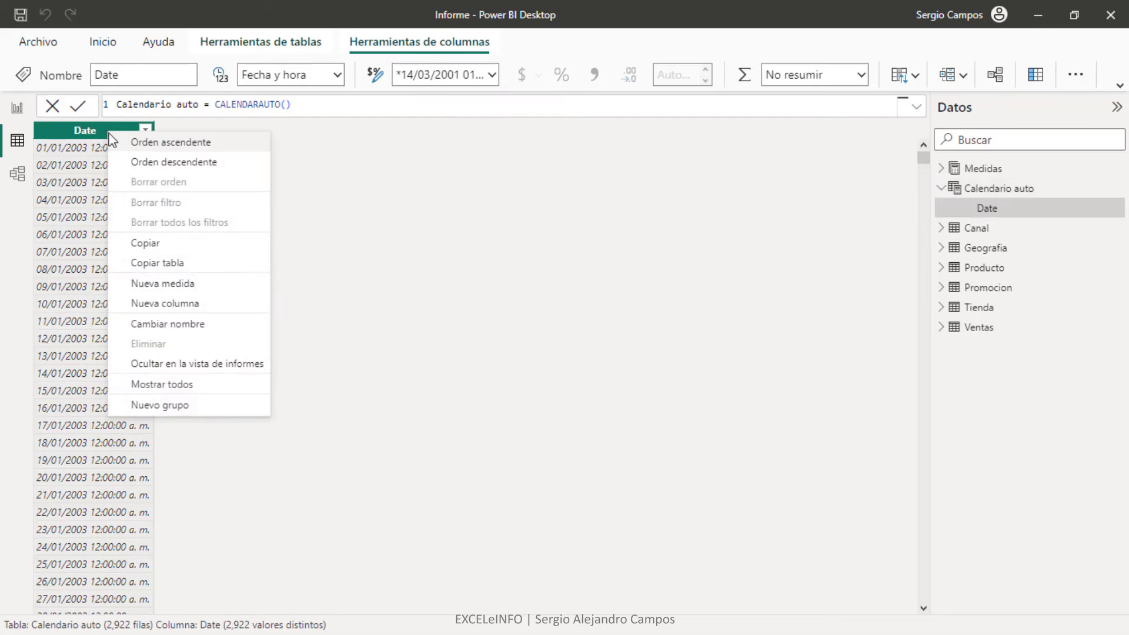
pyautogui.click(189, 153)
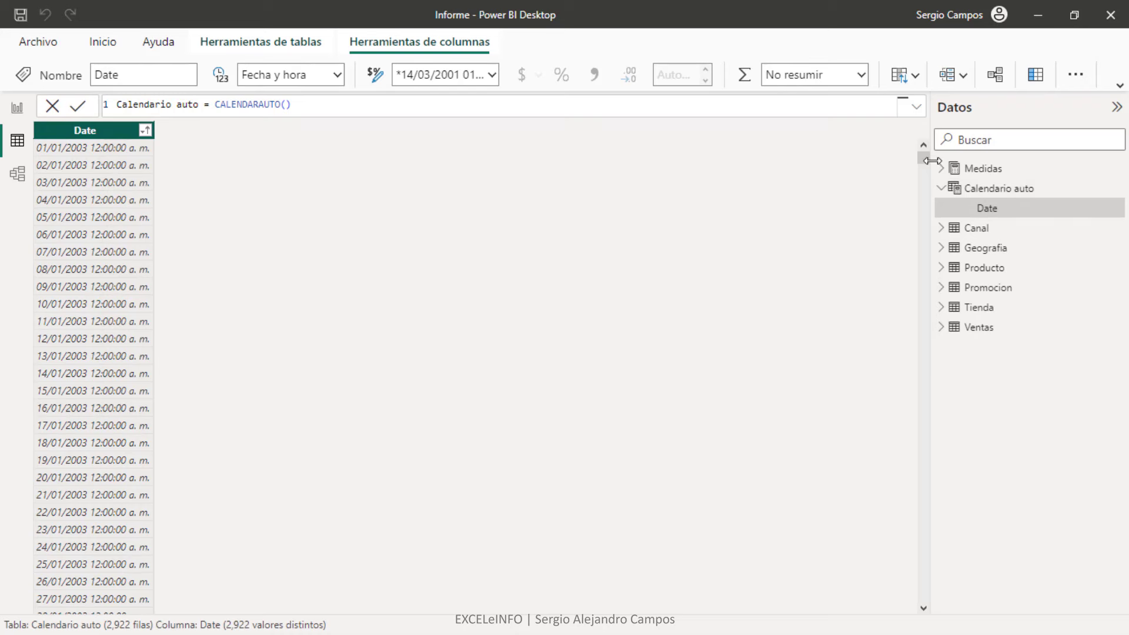
pyautogui.moveTo(924, 157); pyautogui.dragTo(917, 129)
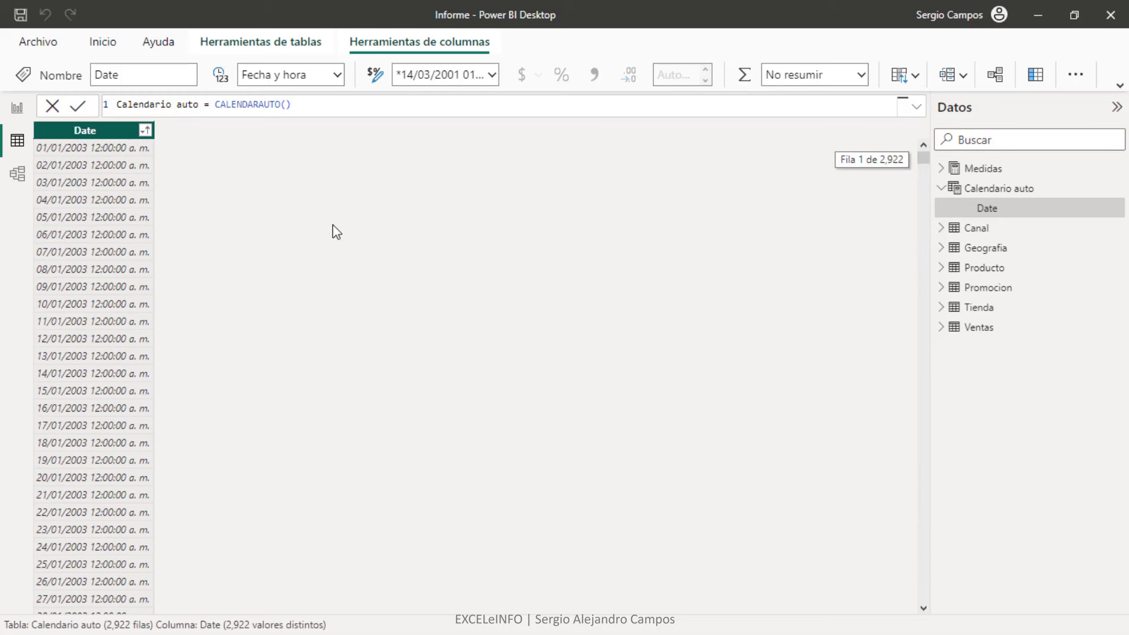
pyautogui.doubleClick(274, 104)
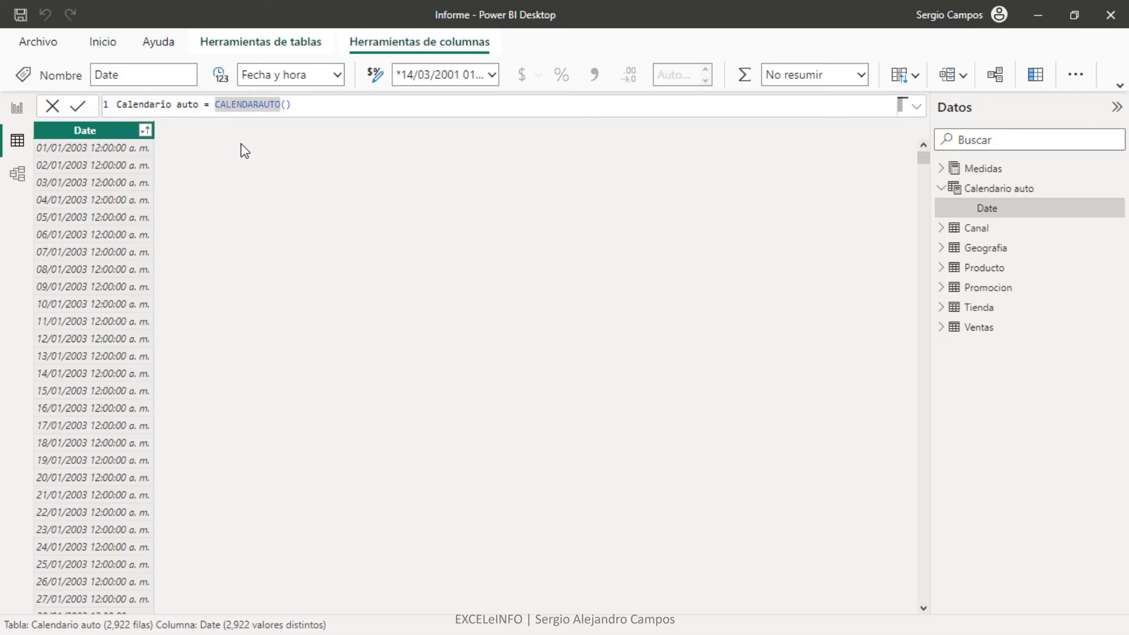
# Move the Calendario auto table up and farther away from Promocion and Producto in the model diagram.
pyautogui.click(17, 175)
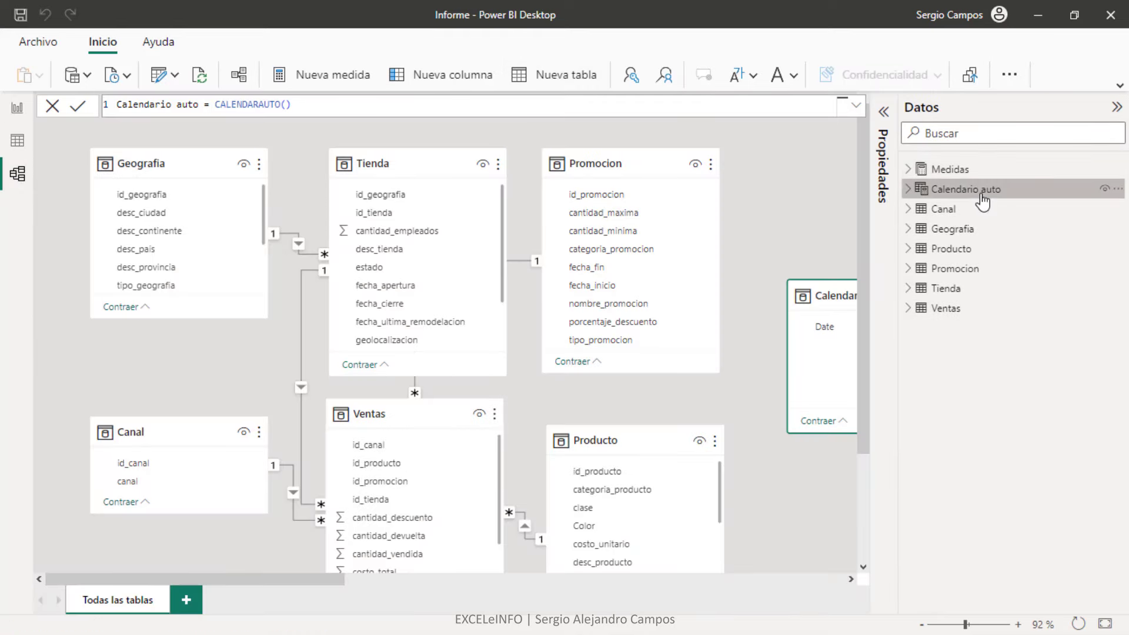
pyautogui.moveTo(982, 201)
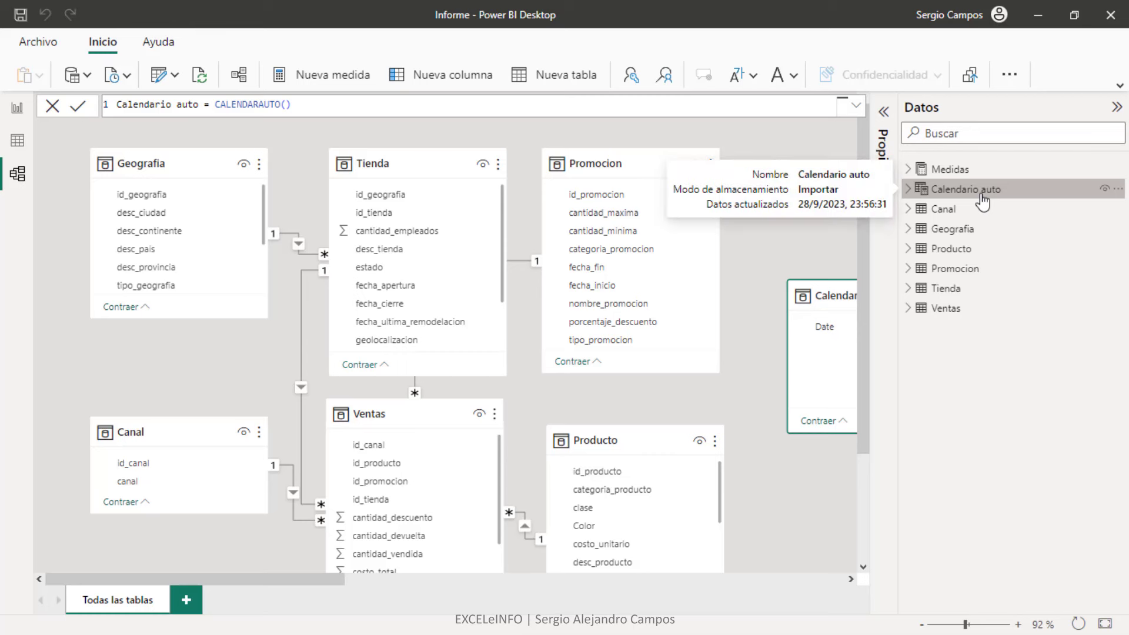
pyautogui.moveTo(340, 582); pyautogui.dragTo(549, 458)
pyautogui.moveTo(227, 290); pyautogui.dragTo(382, 165)
pyautogui.moveTo(532, 580); pyautogui.dragTo(194, 575)
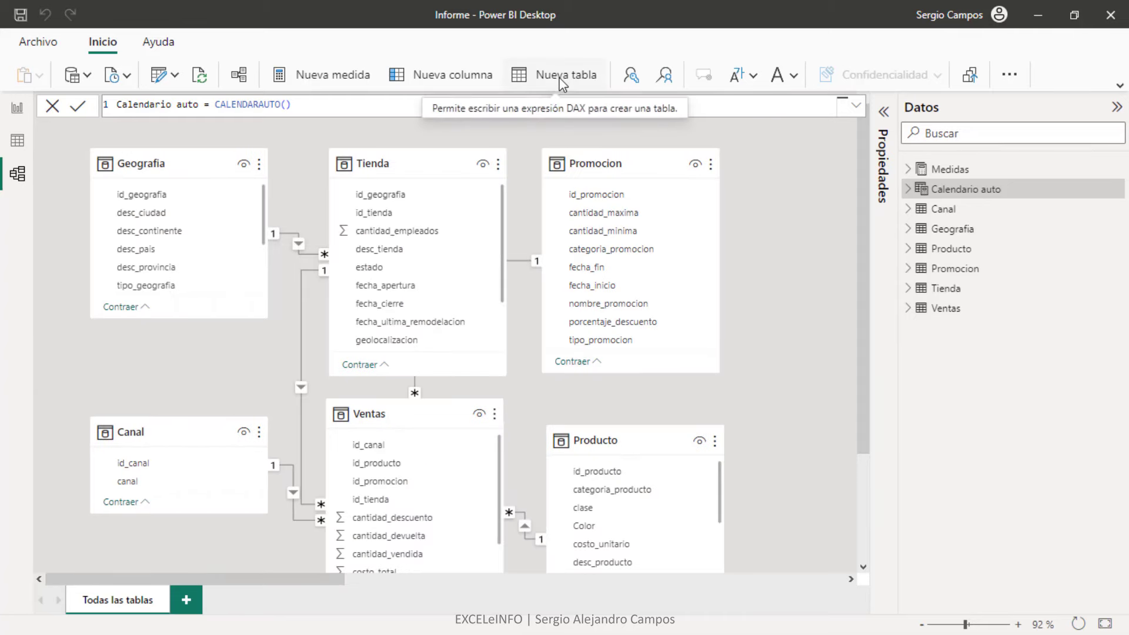
# Review the id_fecha column in the Ventas table's data and return to the model view.
pyautogui.click(971, 315)
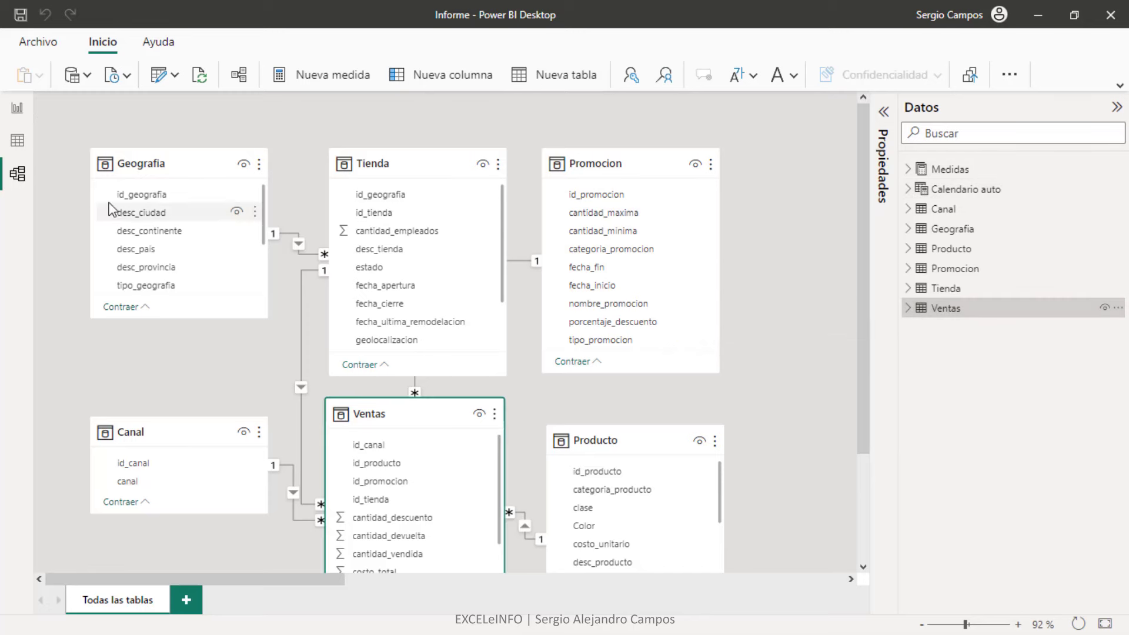
pyautogui.click(17, 141)
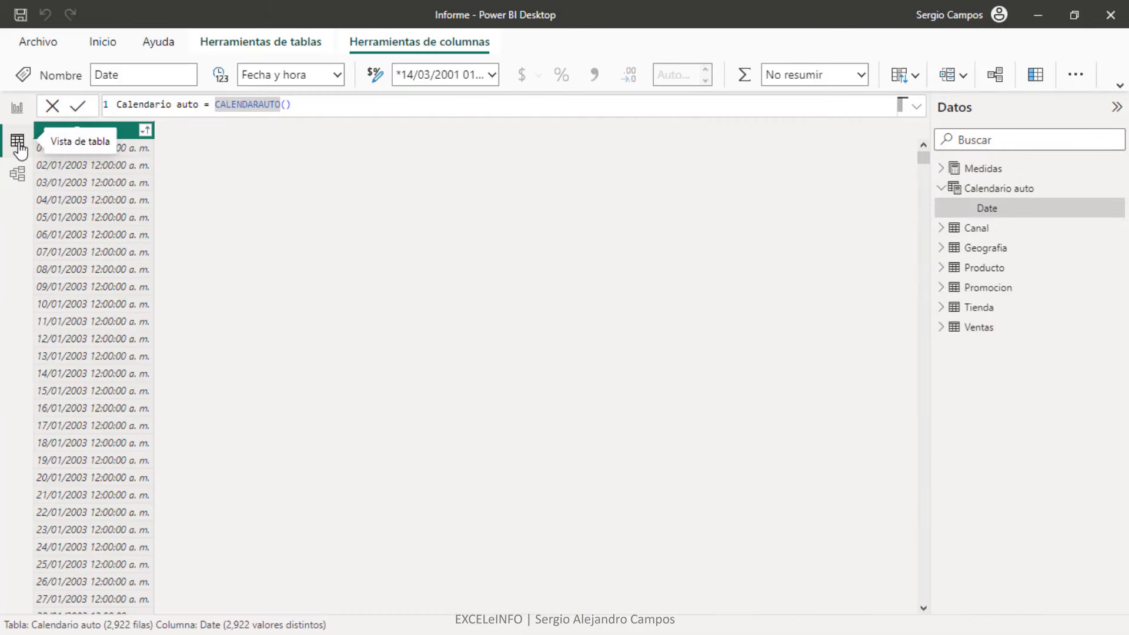
pyautogui.click(1006, 328)
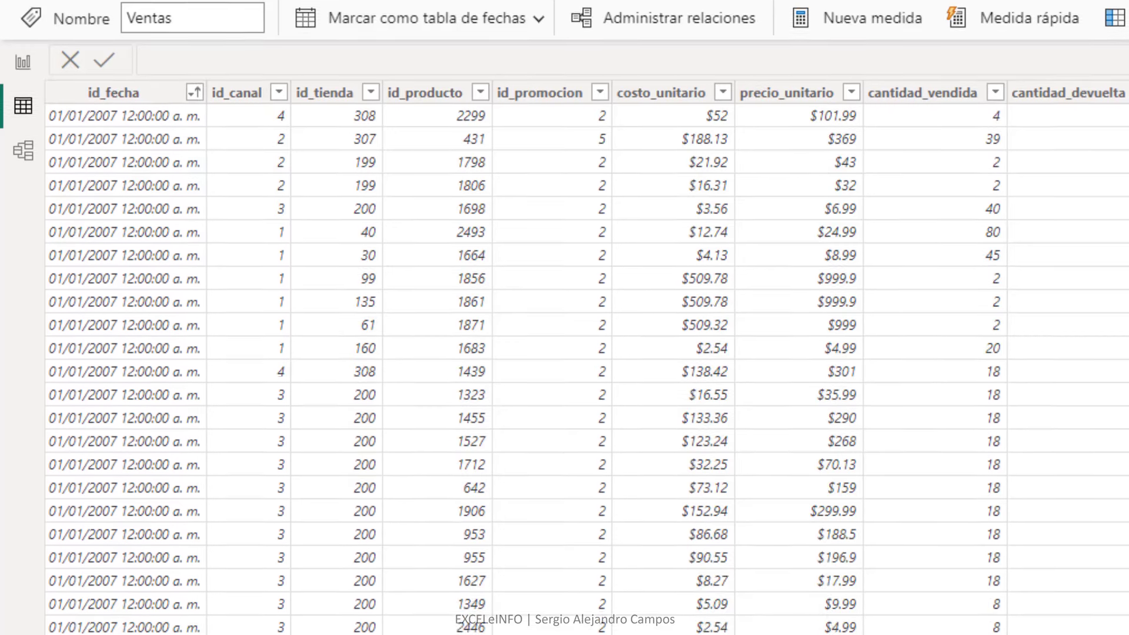
pyautogui.moveTo(1128, 115); pyautogui.dragTo(1128, 157)
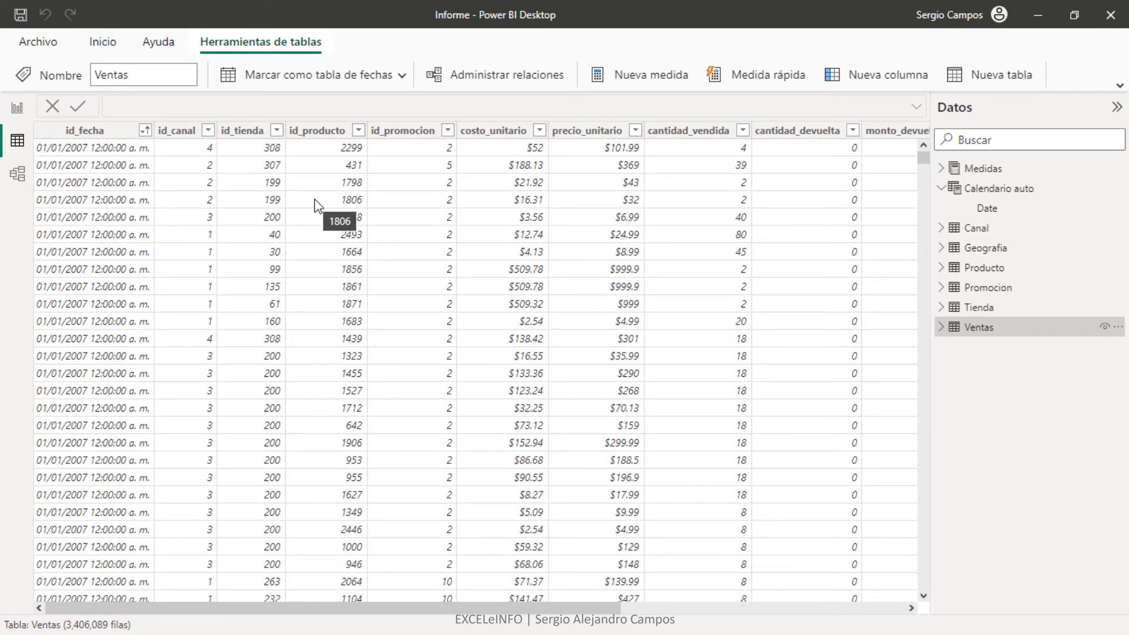
pyautogui.click(96, 138)
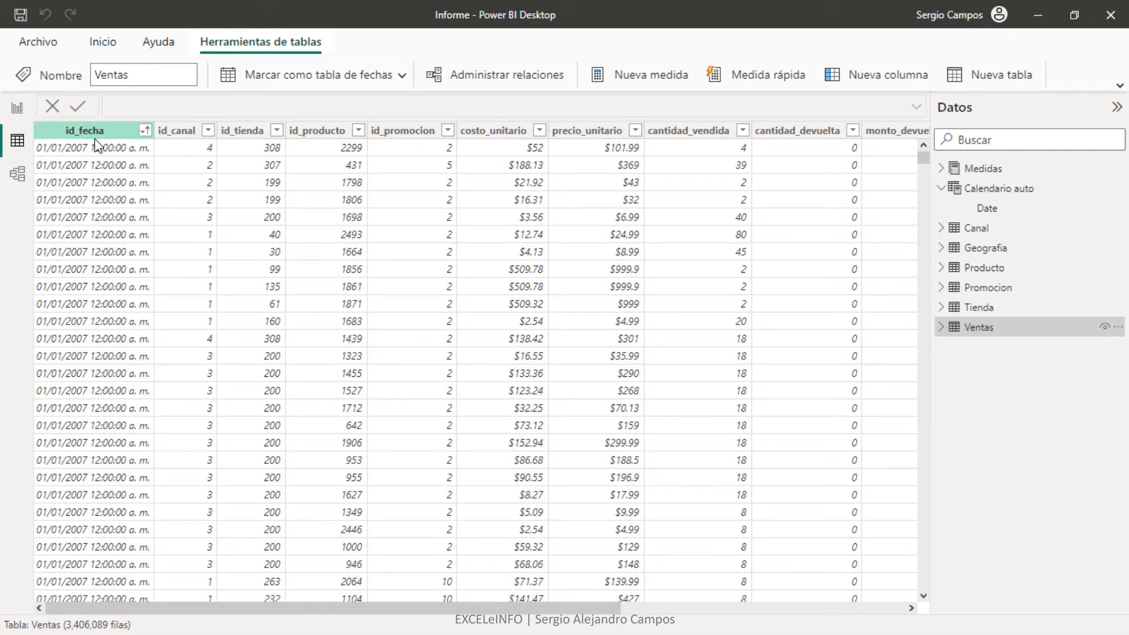
pyautogui.click(17, 177)
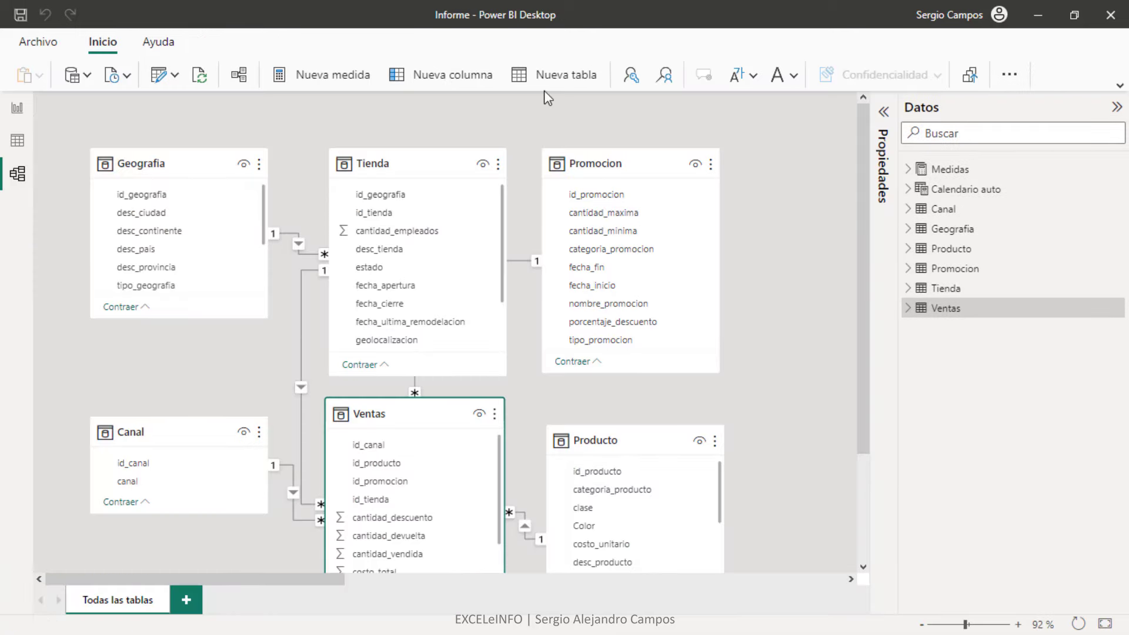
# Start a new calculated table named Calendario with the CALENDAR function as its formula.
pyautogui.click(563, 83)
pyautogui.write('Cale')
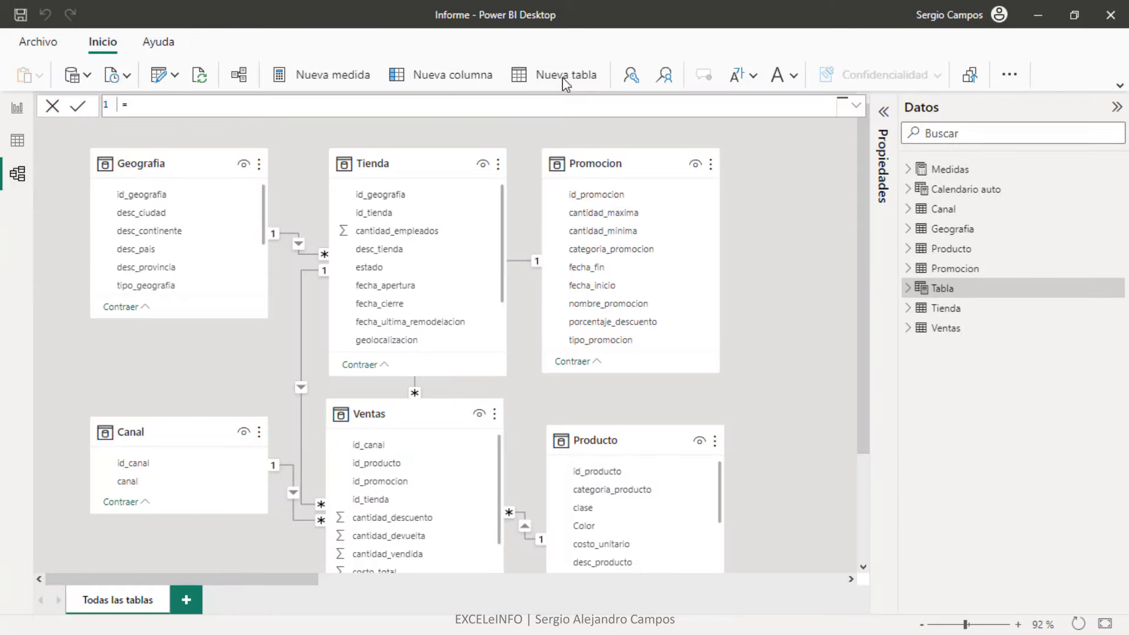
pyautogui.write('ndario')
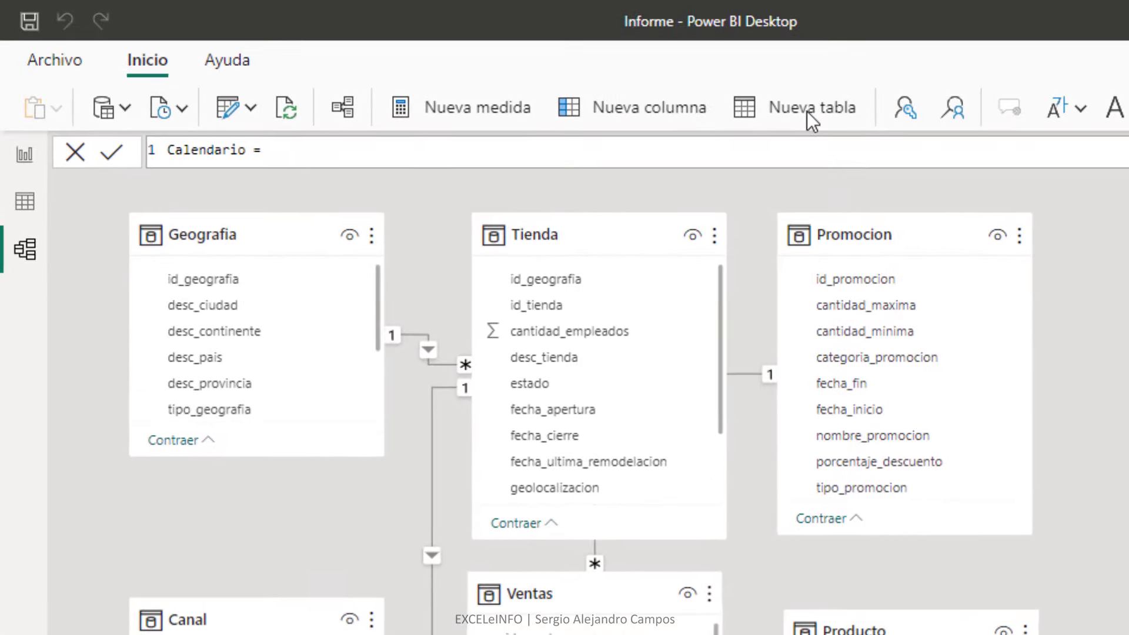
pyautogui.write(' = CAL')
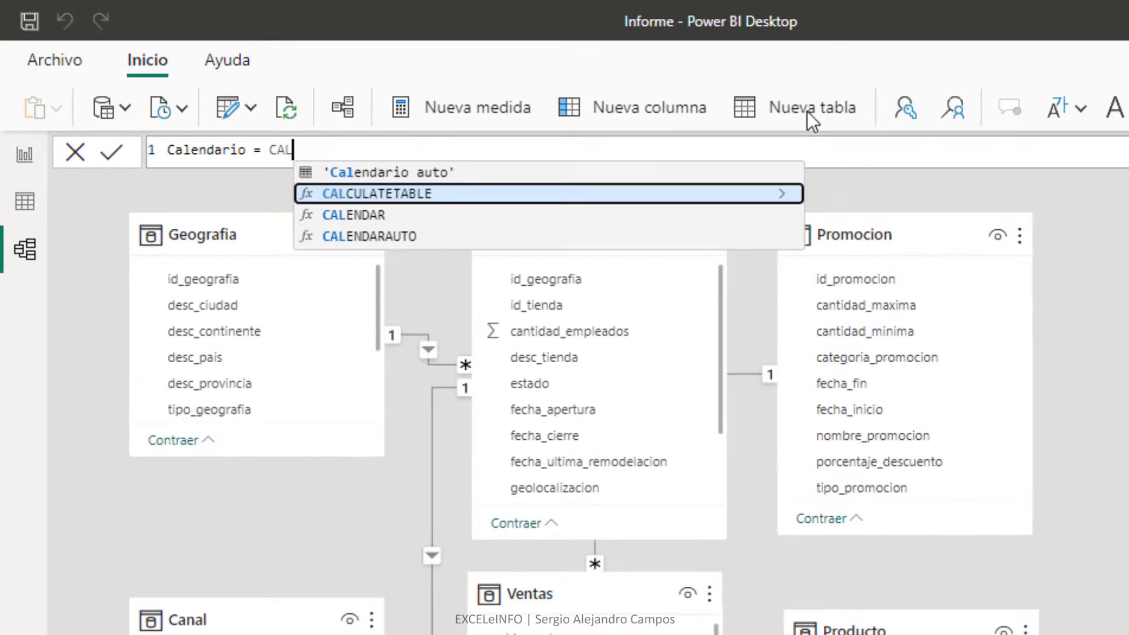
pyautogui.press('Down')
pyautogui.press('Tab')
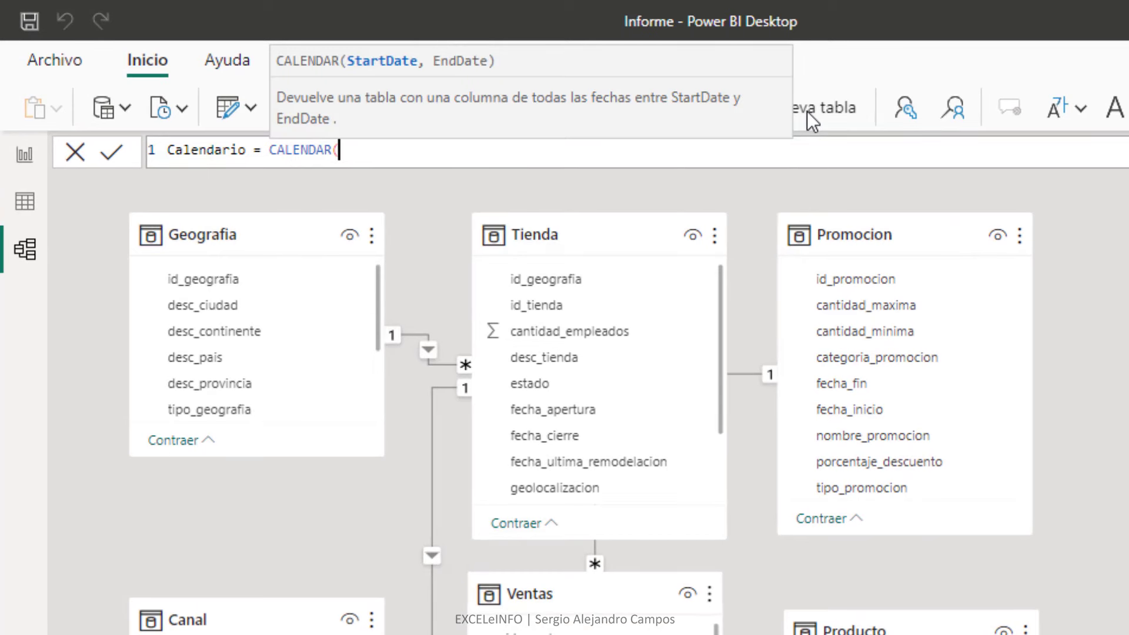
pyautogui.write('""')
pyautogui.press('Right')
pyautogui.write(',""')
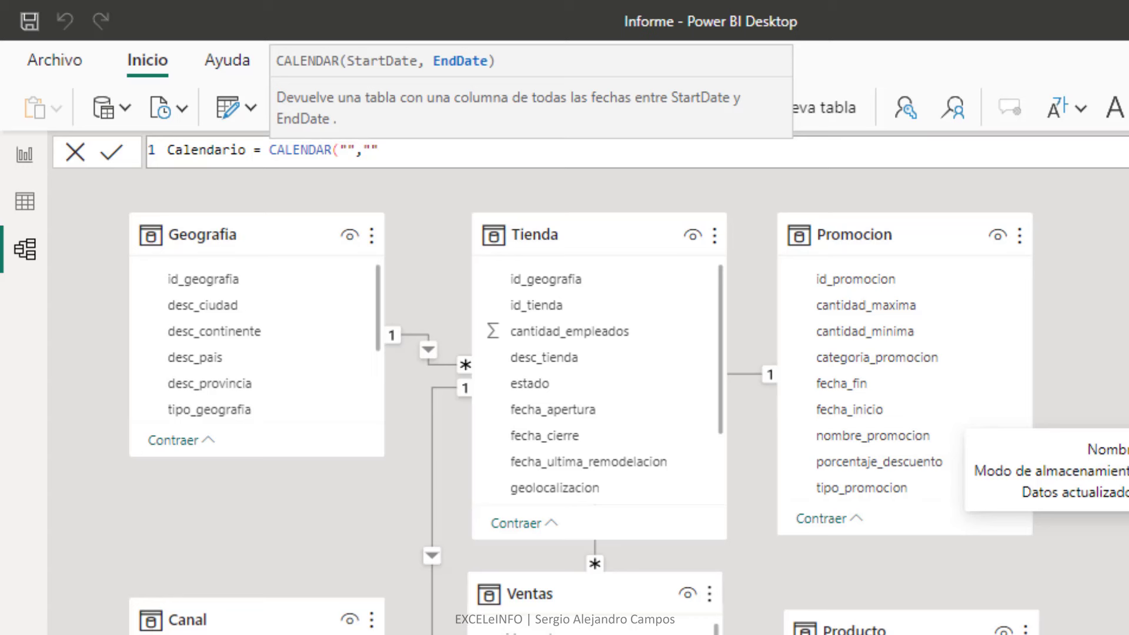
pyautogui.press('BackSpace')
pyautogui.press('BackSpace')
pyautogui.press('BackSpace')
pyautogui.press('BackSpace')
pyautogui.press('BackSpace')
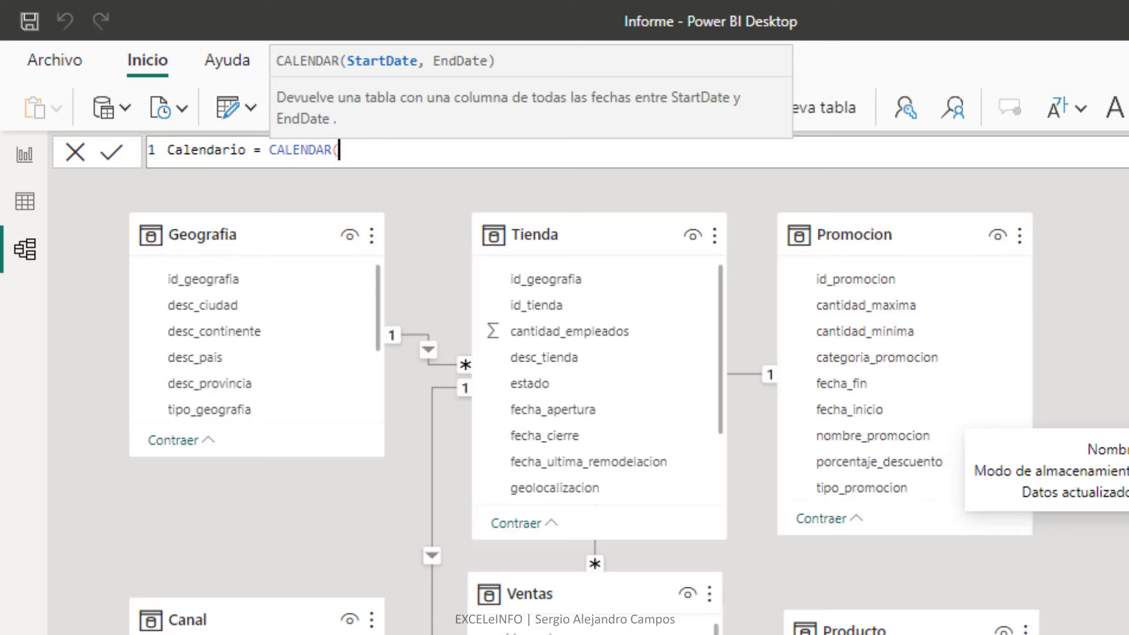
# Enter FIRSTDATE with Ventas[id_fecha] as the start date of the CALENDAR function.
pyautogui.write('FIR')
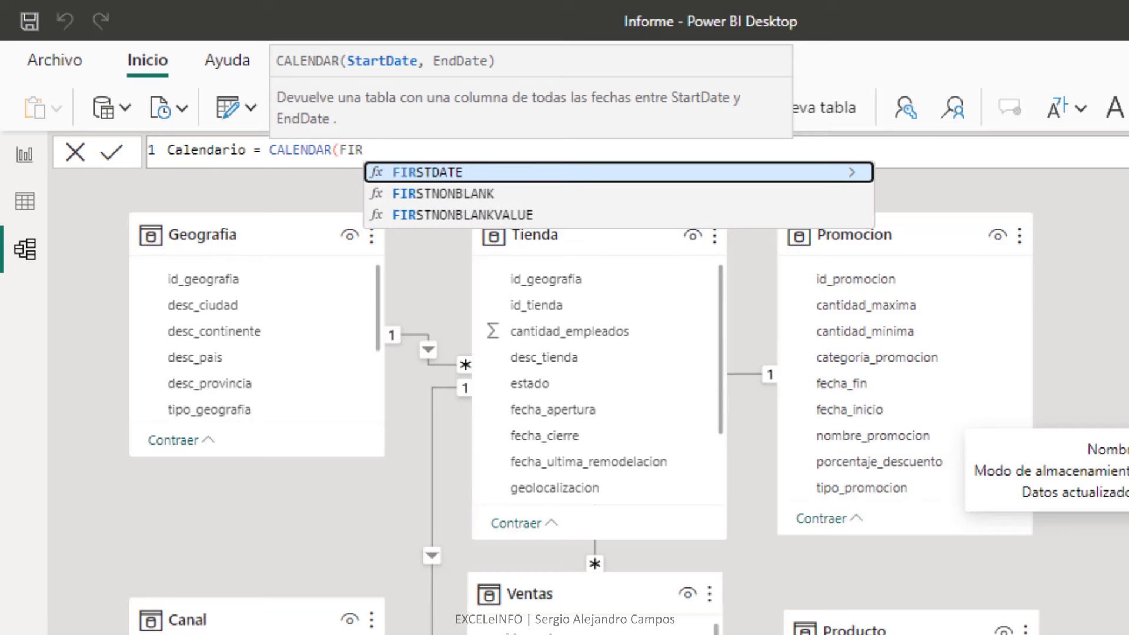
pyautogui.press('Tab')
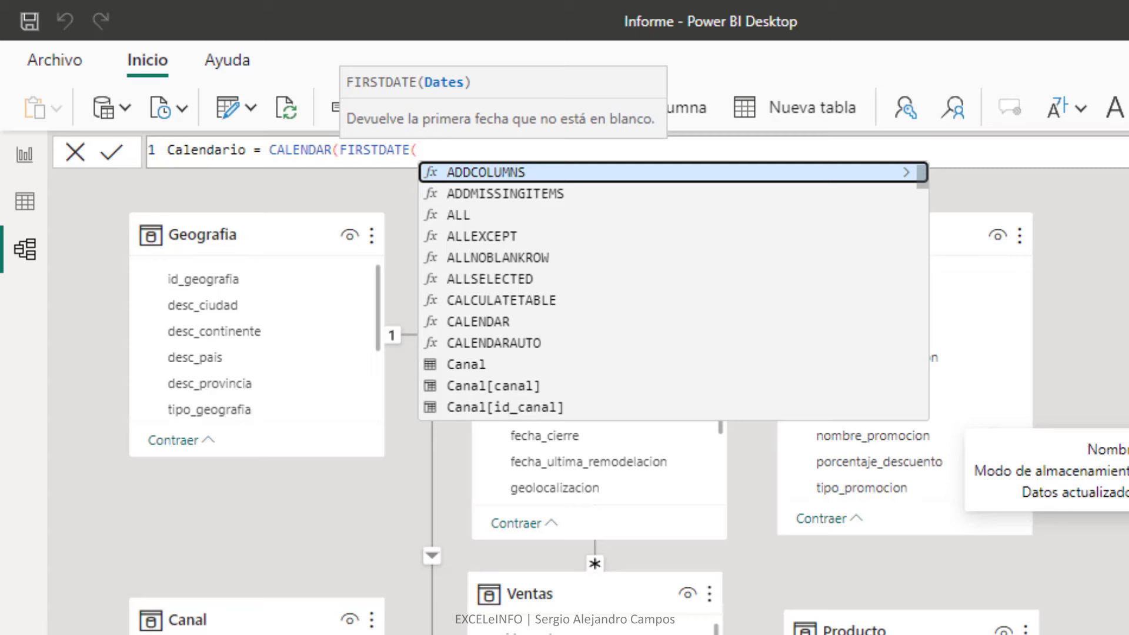
pyautogui.write('Ven')
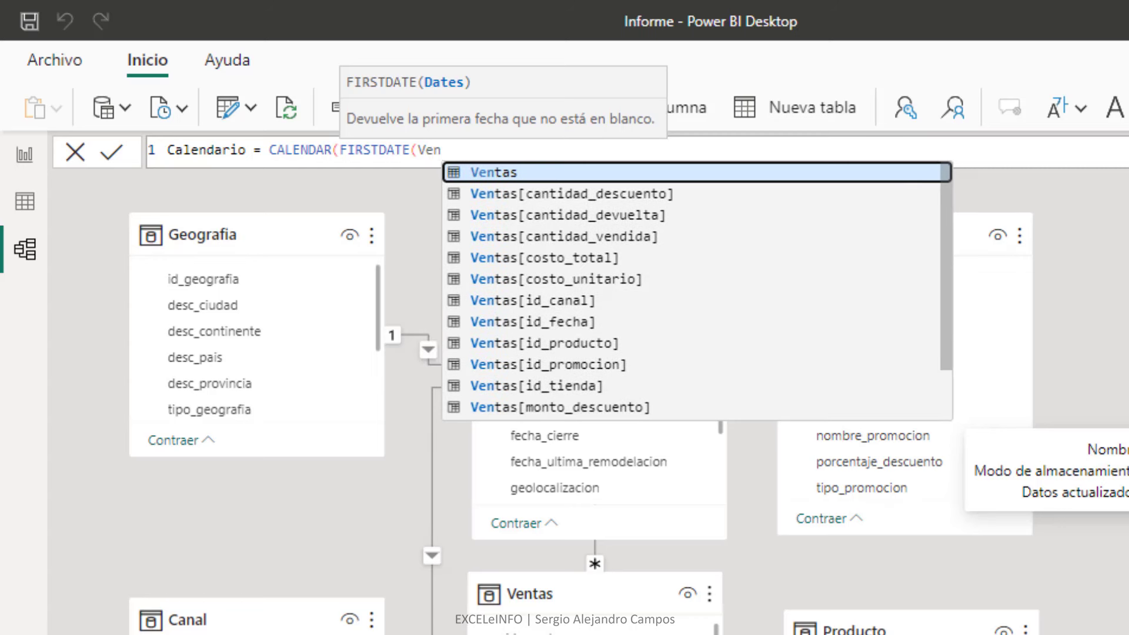
pyautogui.press('Down')
pyautogui.press('Down')
pyautogui.press('Down')
pyautogui.press('Down')
pyautogui.press('Down')
pyautogui.press('Down')
pyautogui.press('Down')
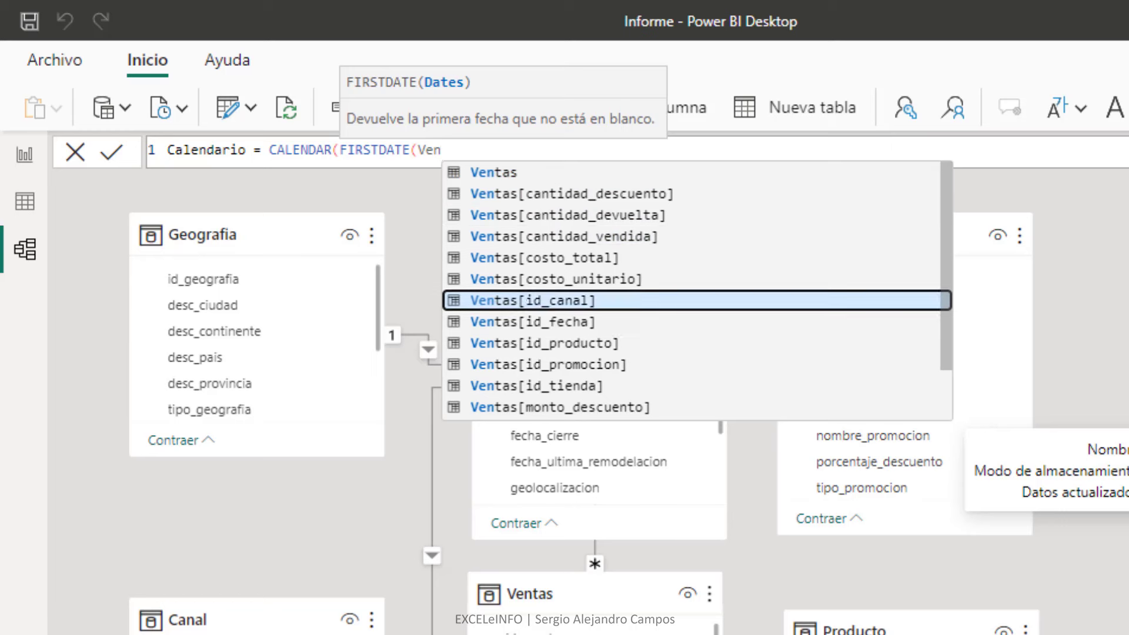
pyautogui.press('Tab')
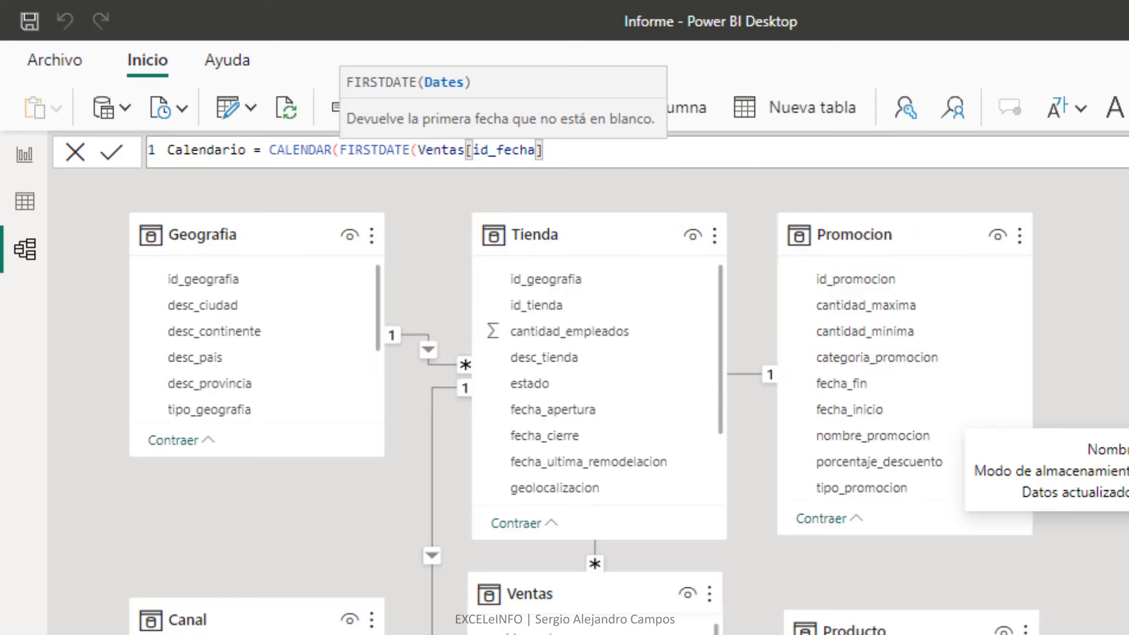
pyautogui.press('Left')
pyautogui.press('Left')
pyautogui.press('Left')
pyautogui.press('Left')
pyautogui.press('Left')
pyautogui.press('Left')
pyautogui.press('Left')
pyautogui.press('Left')
pyautogui.press('Left')
pyautogui.press('Left')
pyautogui.press('Left')
pyautogui.press('Left')
pyautogui.press('Left')
pyautogui.press('Left')
pyautogui.press('Left')
pyautogui.press('Left')
pyautogui.press('Left')
pyautogui.press('Left')
pyautogui.press('Left')
pyautogui.press('Left')
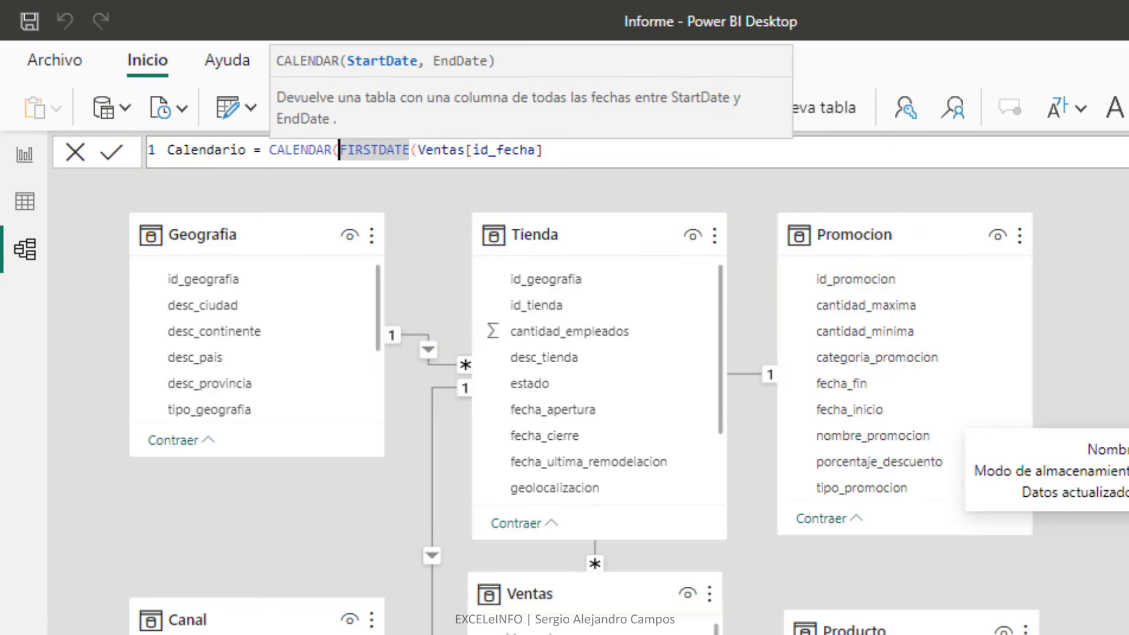
pyautogui.hotkey('ctrl', 'Right')
pyautogui.press('Right')
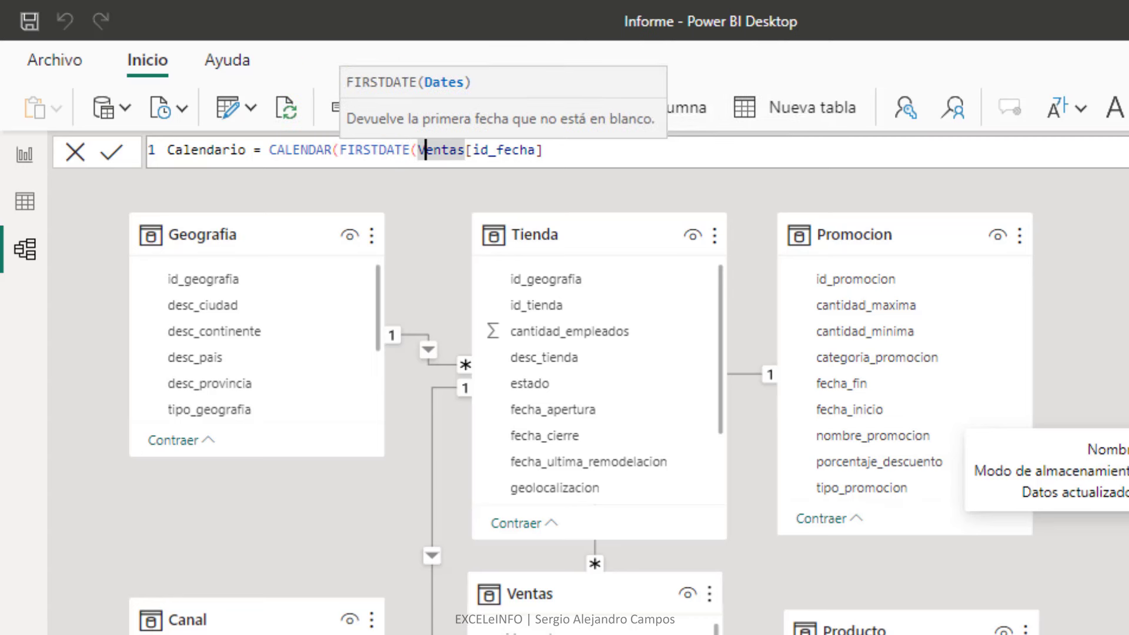
pyautogui.press('Right')
pyautogui.press('Right')
pyautogui.press('Right')
pyautogui.press('Right')
pyautogui.press('Right')
pyautogui.press('Right')
pyautogui.press('Right')
pyautogui.press('Right')
pyautogui.press('Right')
pyautogui.press('Right')
pyautogui.press('Right')
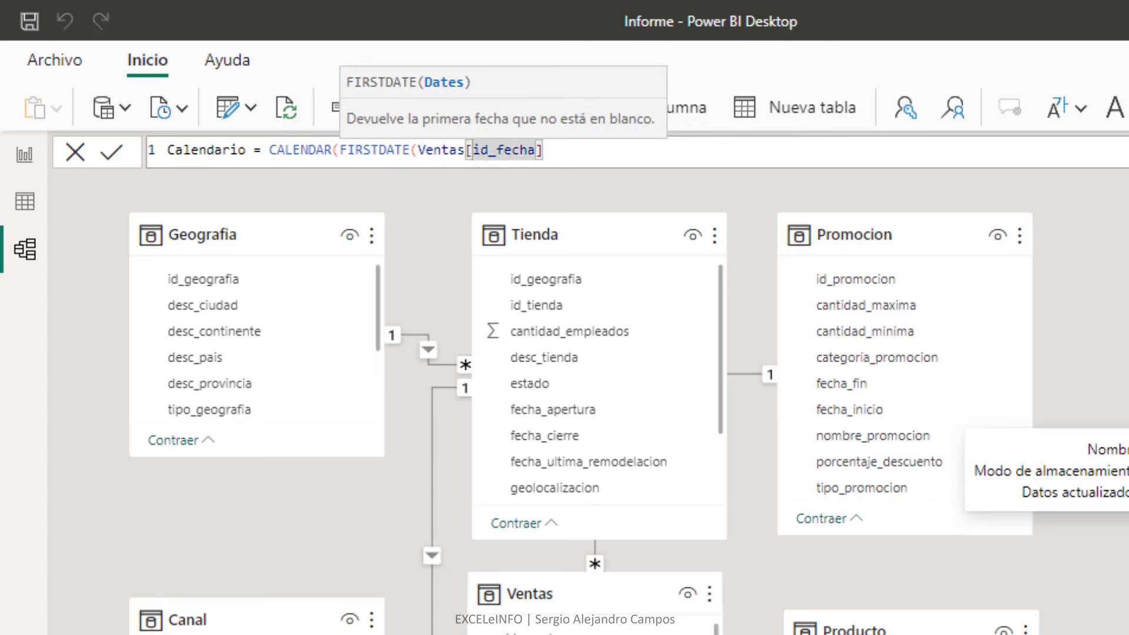
pyautogui.press('Right')
pyautogui.press('Right')
pyautogui.press('Right')
pyautogui.press('Right')
pyautogui.press('Right')
# Complete the Calendario formula with LASTDATE(Ventas[id_fecha]) as CALENDAR's end date and create the table.
pyautogui.write(')')
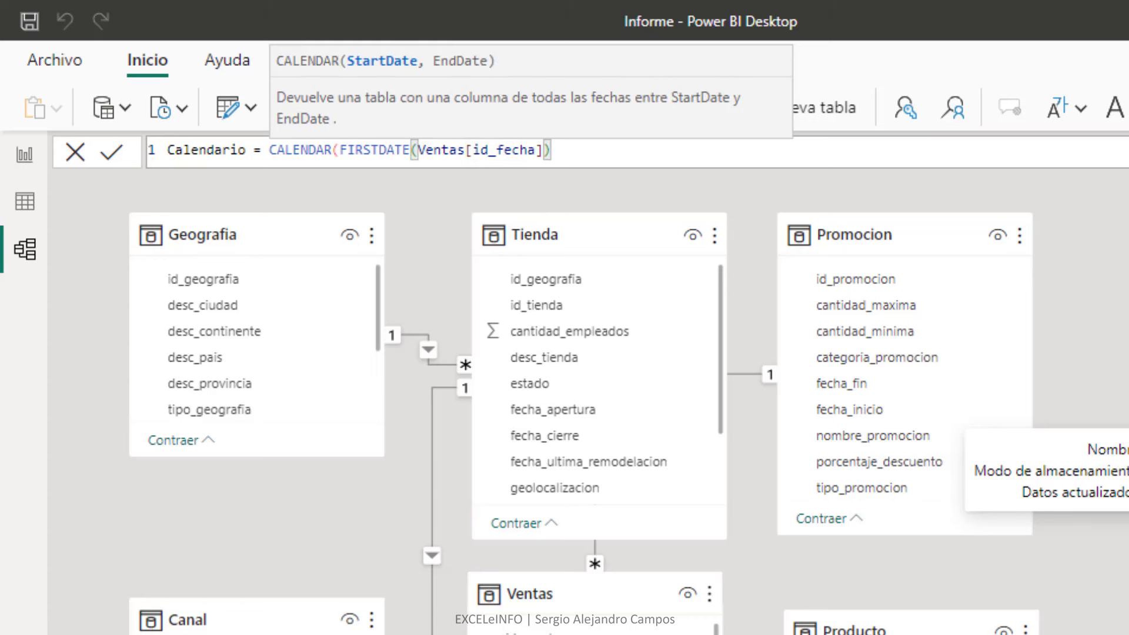
pyautogui.write(',')
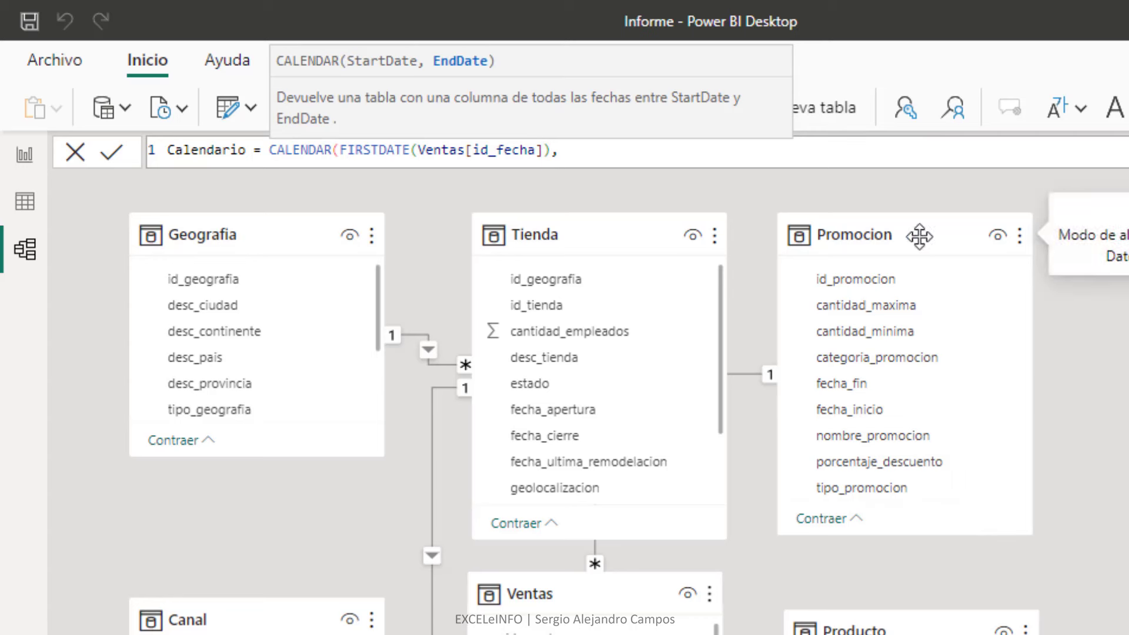
pyautogui.write('LAS')
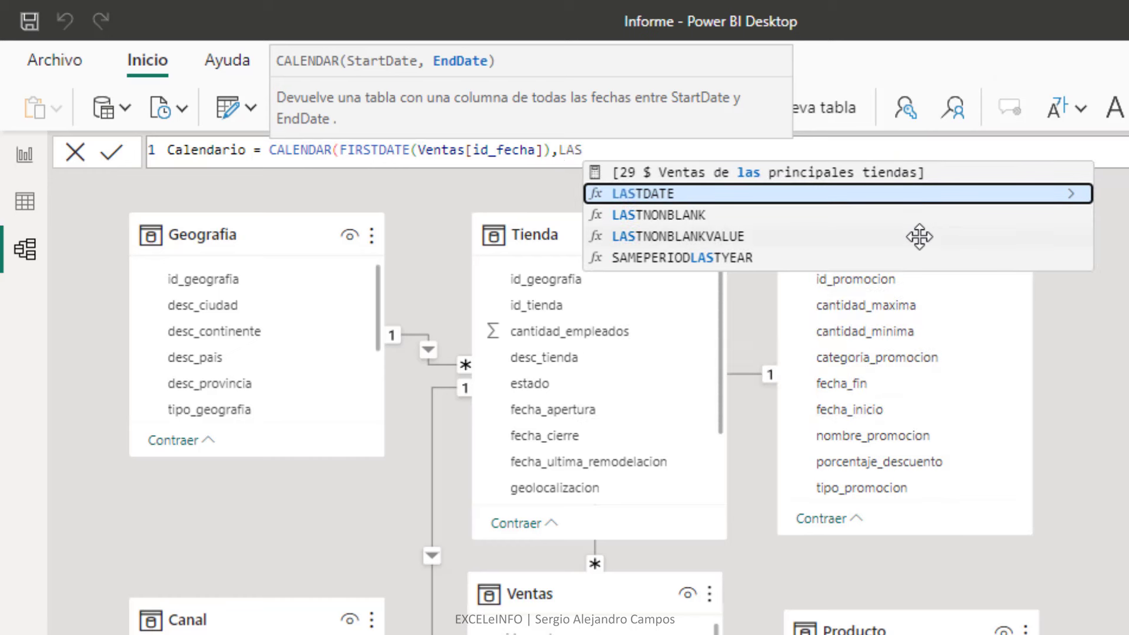
pyautogui.press('Tab')
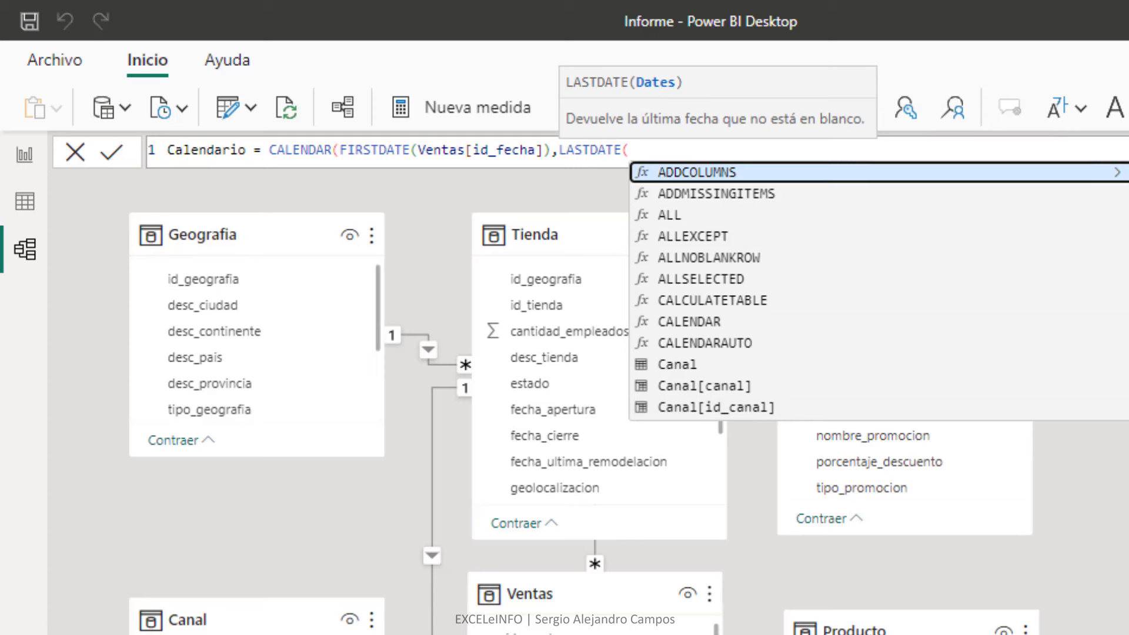
pyautogui.write('Ven')
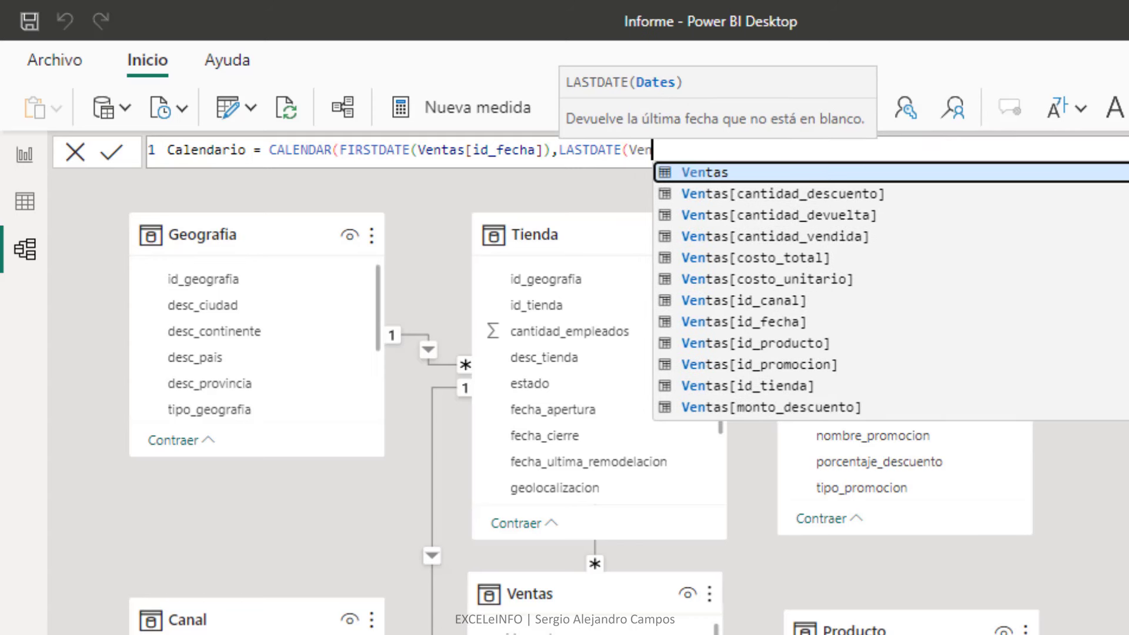
pyautogui.press('Down')
pyautogui.press('Down')
pyautogui.press('Down')
pyautogui.press('Down')
pyautogui.press('Down')
pyautogui.press('Down')
pyautogui.press('Down')
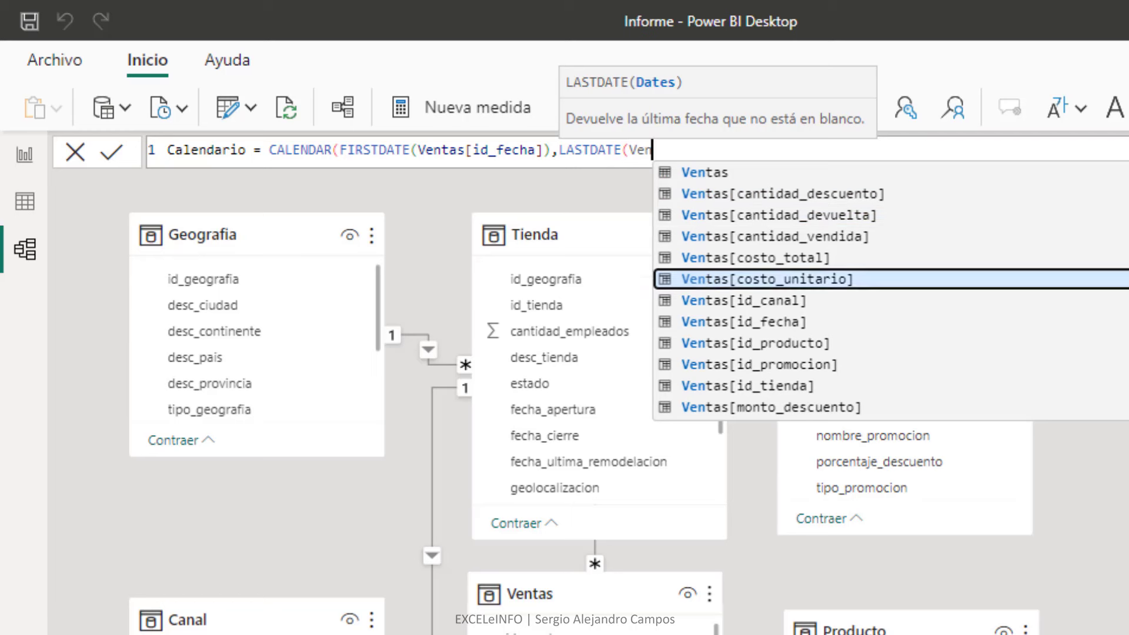
pyautogui.press('Tab')
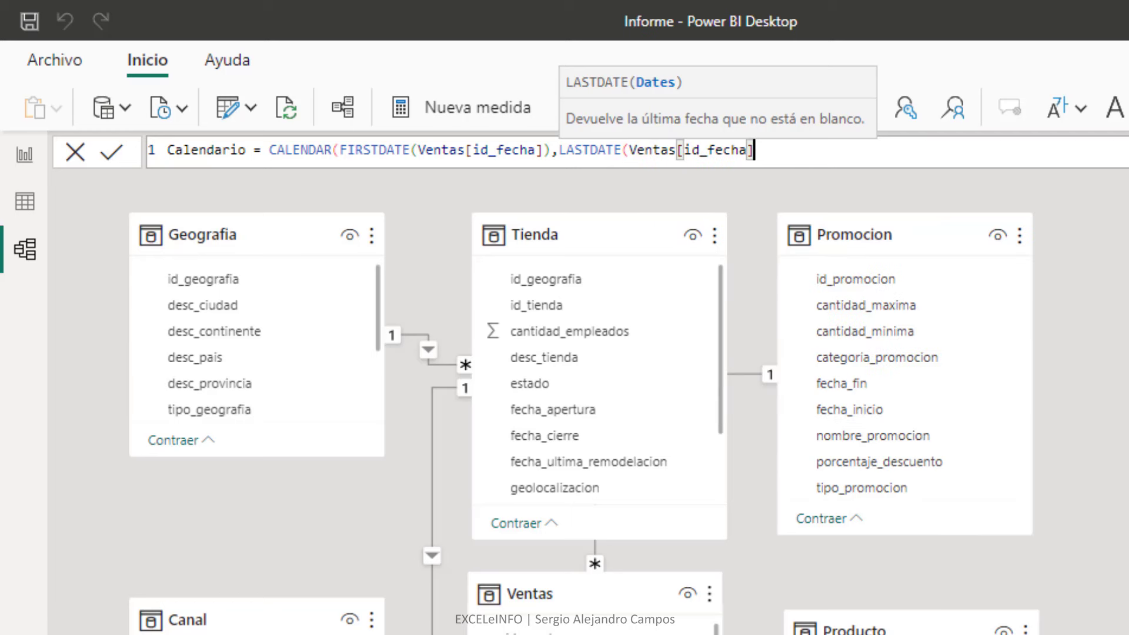
pyautogui.write(')')
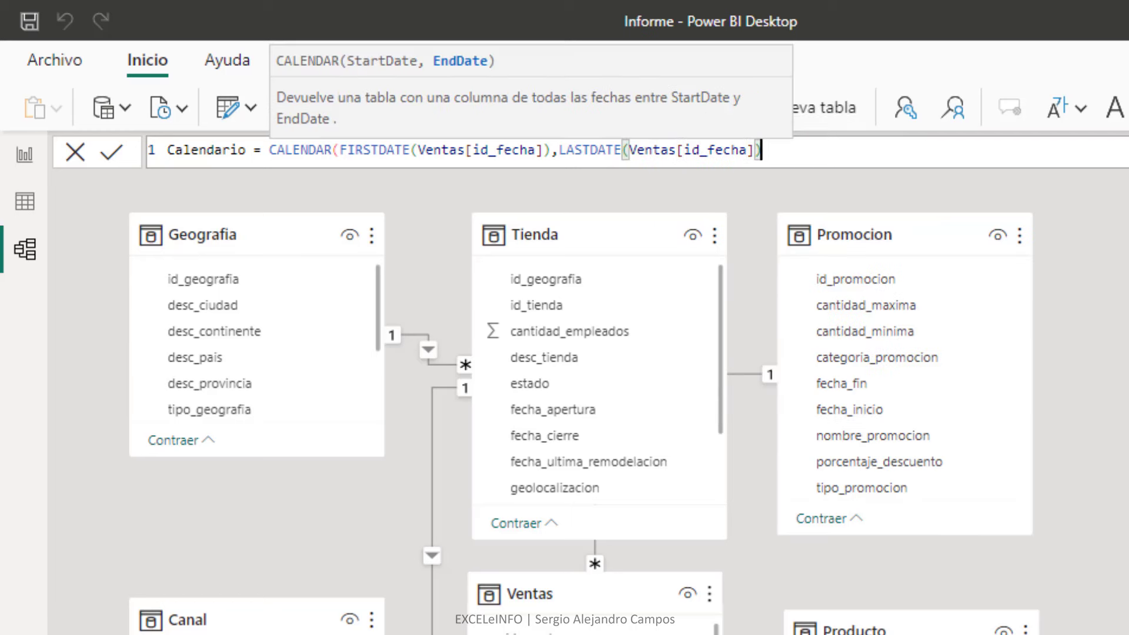
pyautogui.write(')')
pyautogui.press('Return')
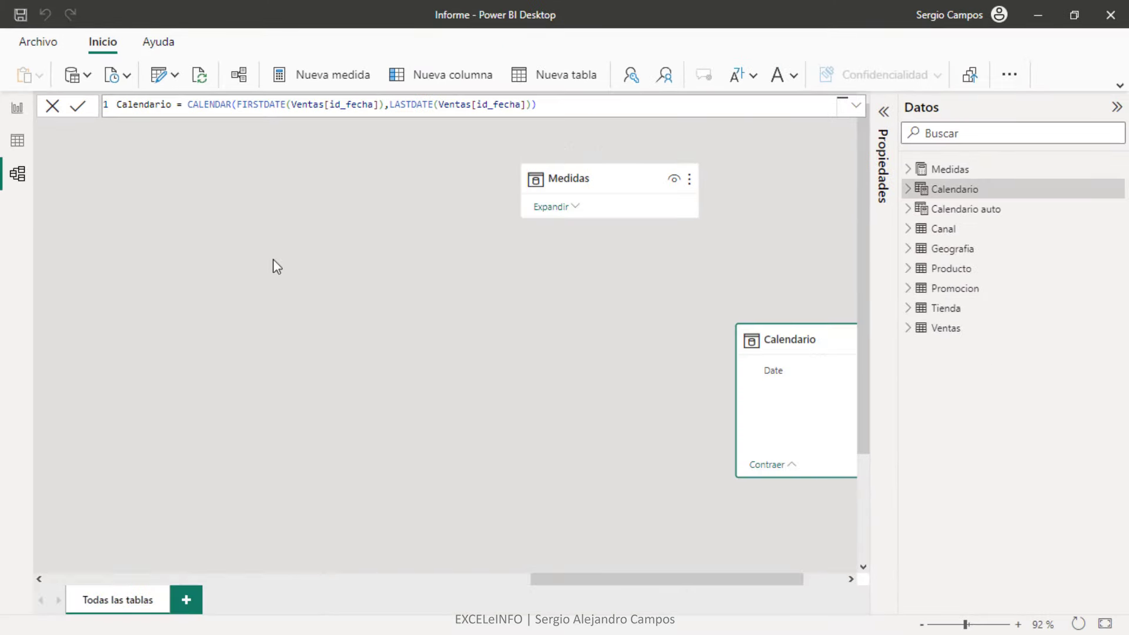
# Move the Calendario table across the model diagram to the area beside Producto, below Calendario auto.
pyautogui.moveTo(409, 338); pyautogui.dragTo(203, 328)
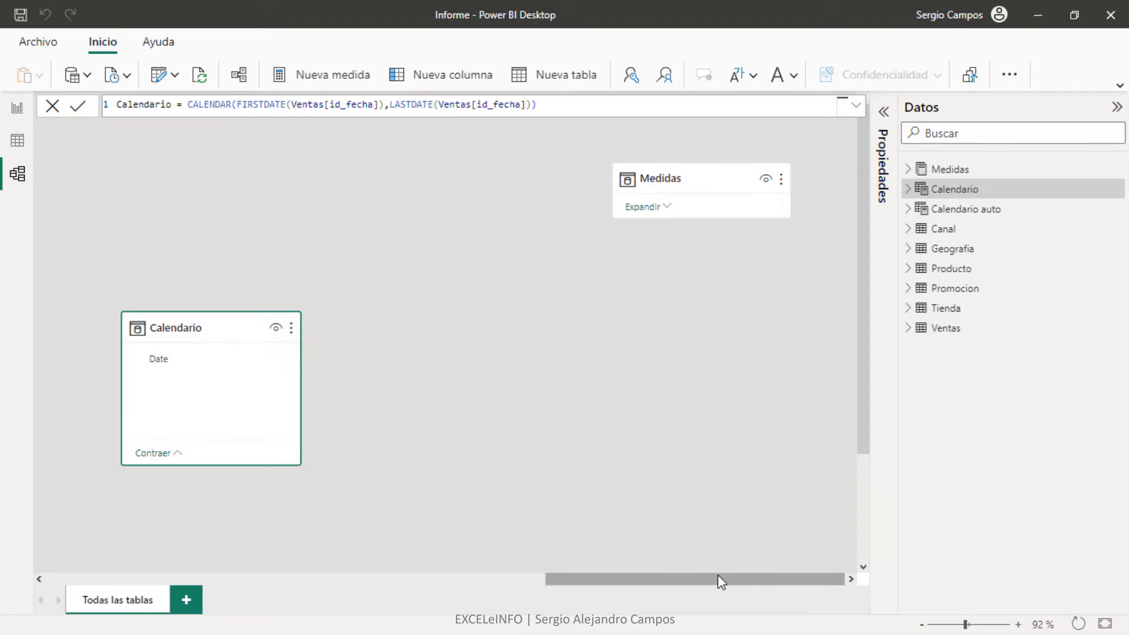
pyautogui.moveTo(662, 579); pyautogui.dragTo(453, 579)
pyautogui.moveTo(758, 327); pyautogui.dragTo(282, 355)
pyautogui.moveTo(445, 580); pyautogui.dragTo(615, 584)
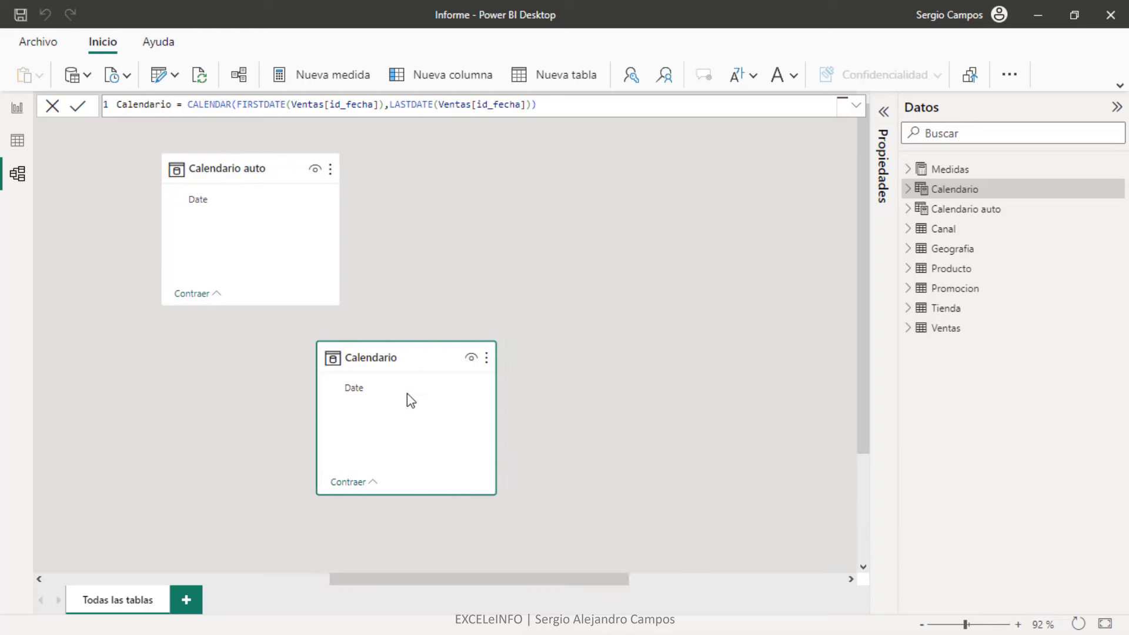
pyautogui.moveTo(326, 579); pyautogui.dragTo(363, 578)
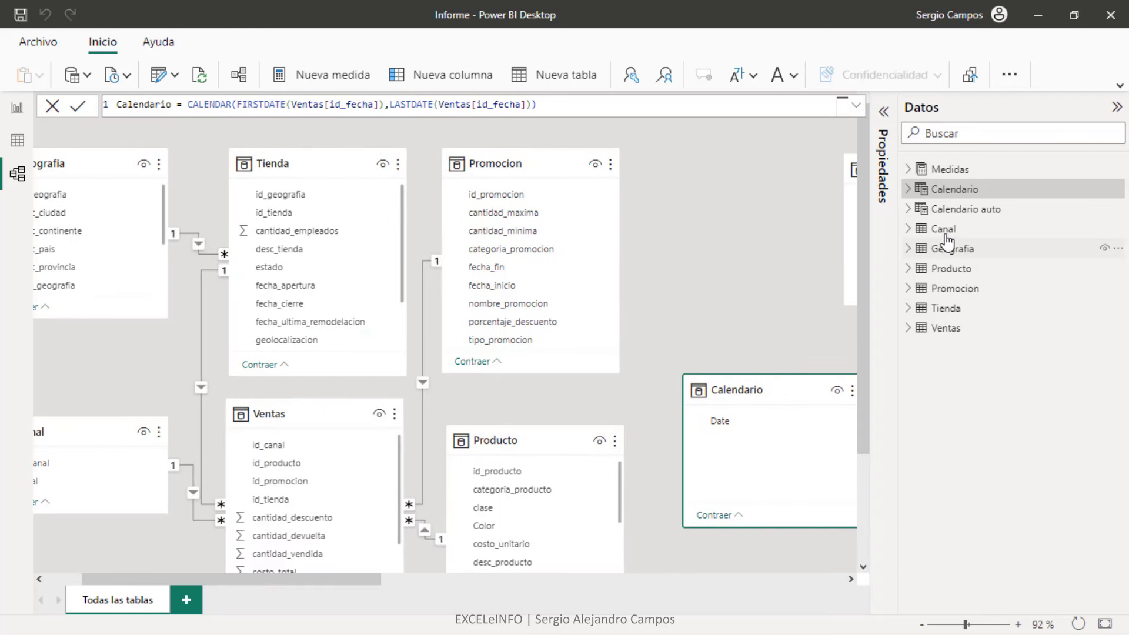
# Mark the Calendario table as a date table, using Date as its date column.
pyautogui.rightClick(947, 193)
pyautogui.moveTo(965, 384)
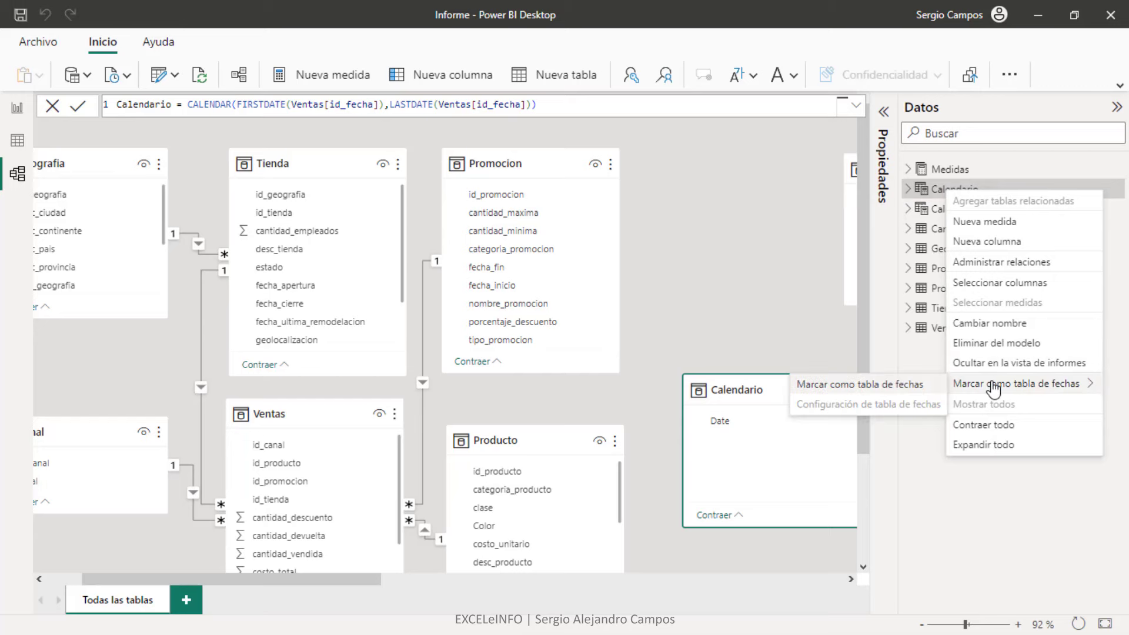
pyautogui.click(864, 388)
pyautogui.click(454, 300)
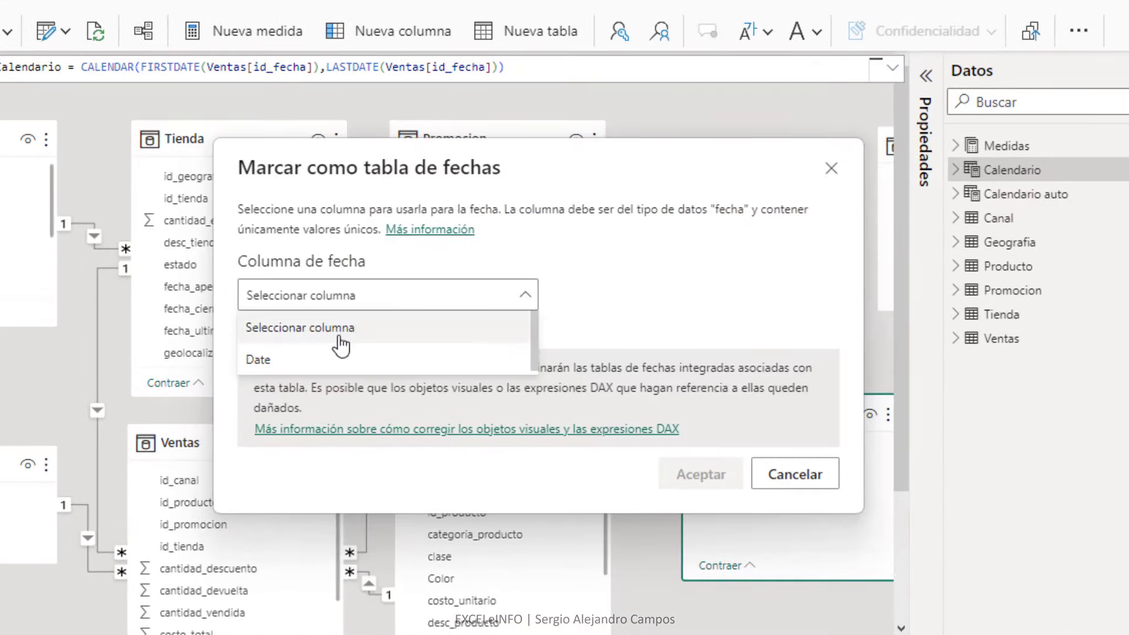
pyautogui.click(258, 359)
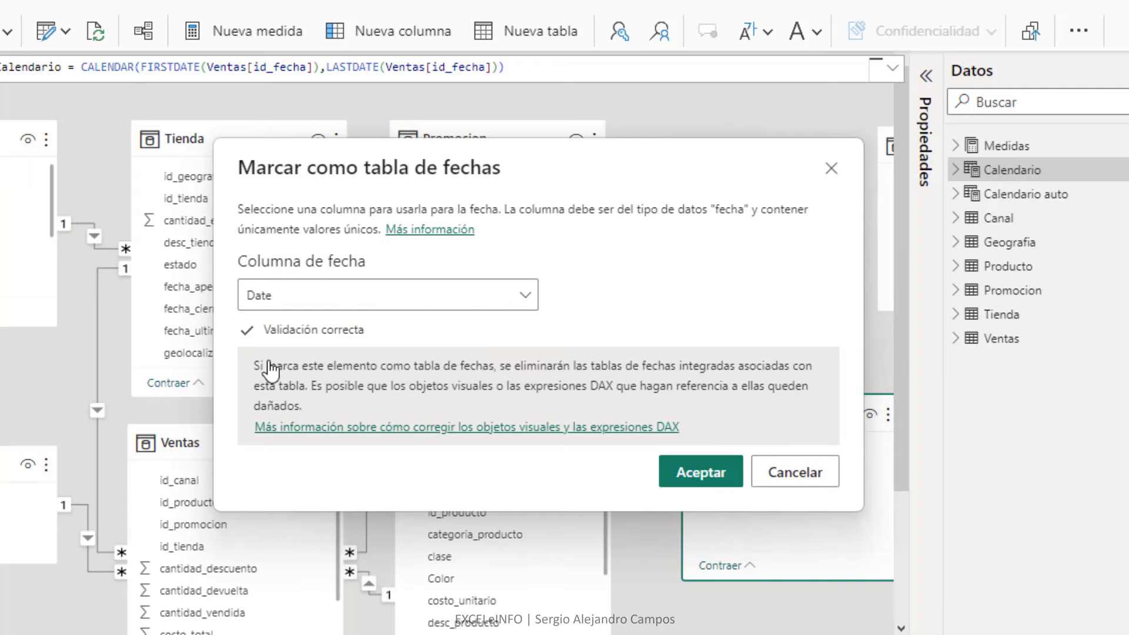
pyautogui.click(689, 476)
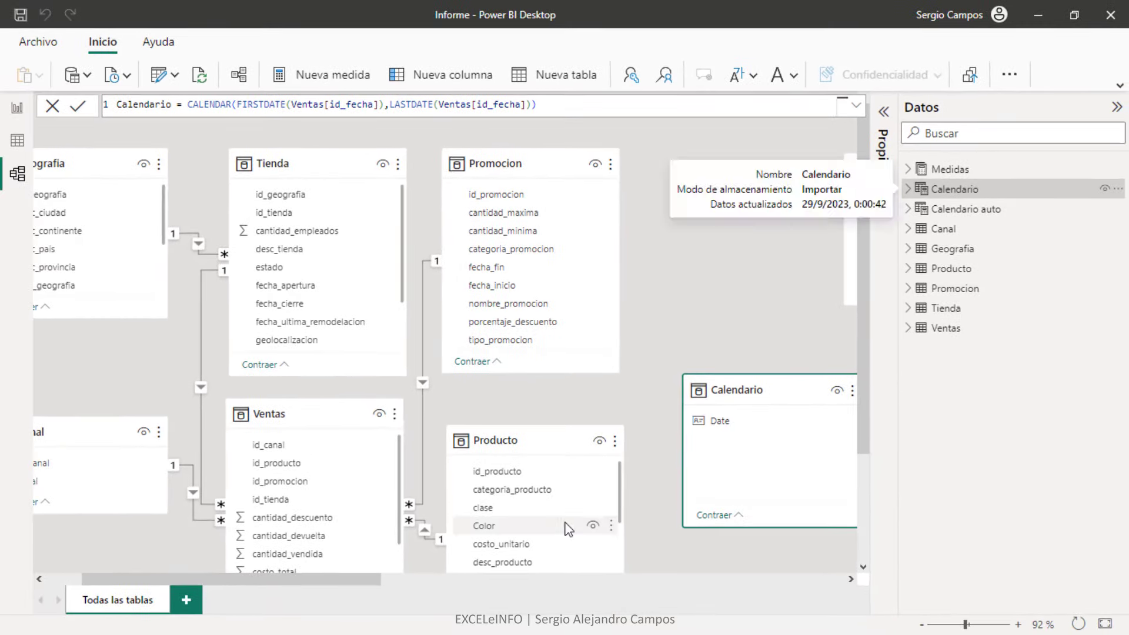
# Place the Calendario table directly below Canal and beside Ventas in the model diagram.
pyautogui.scroll(-1, 480, 551)
pyautogui.scroll(-2, 303, 563)
pyautogui.moveTo(346, 579); pyautogui.dragTo(309, 578)
pyautogui.scroll(-1, 375, 513)
pyautogui.moveTo(816, 401); pyautogui.dragTo(180, 417)
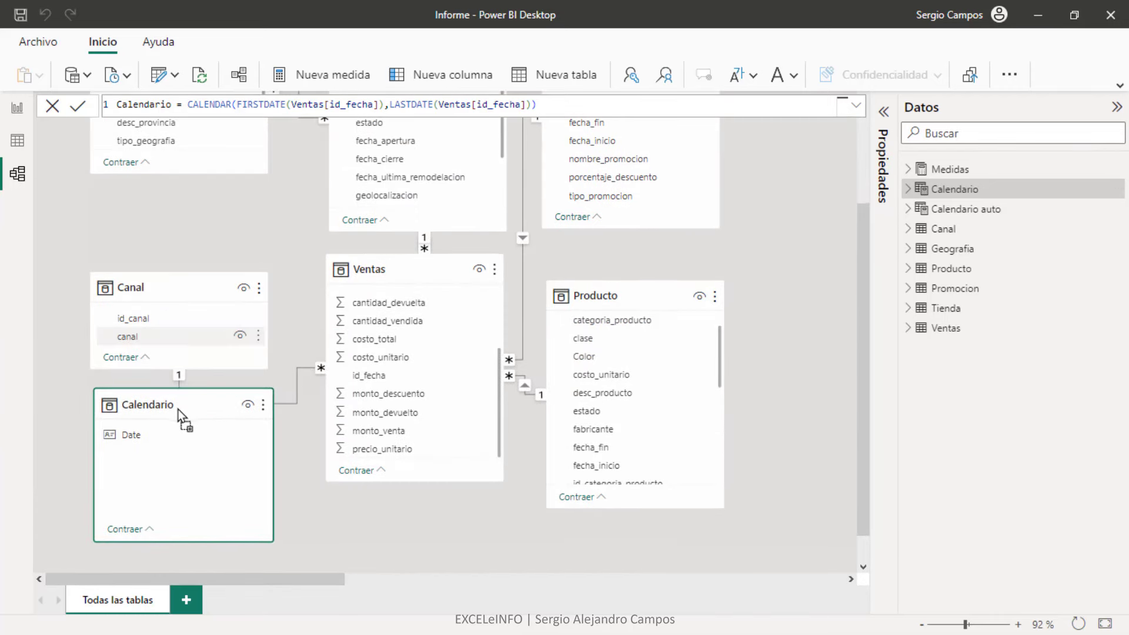
# Create a relationship between id_fecha in the Ventas table and Date in the Calendario table.
pyautogui.click(359, 407)
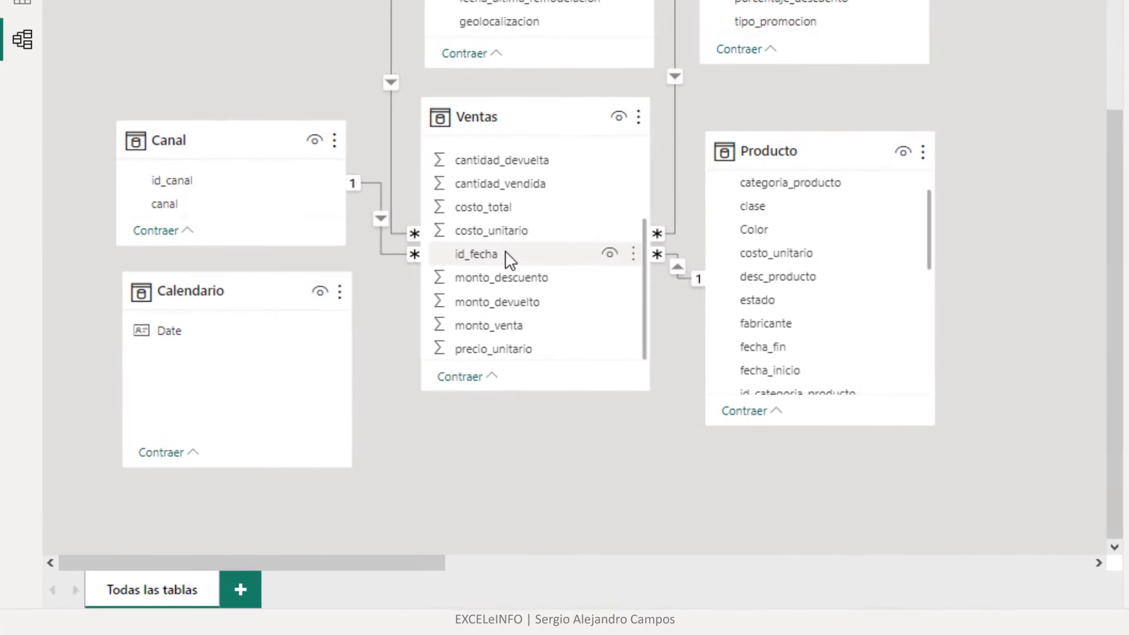
pyautogui.click(393, 339)
pyautogui.moveTo(506, 259); pyautogui.dragTo(217, 328)
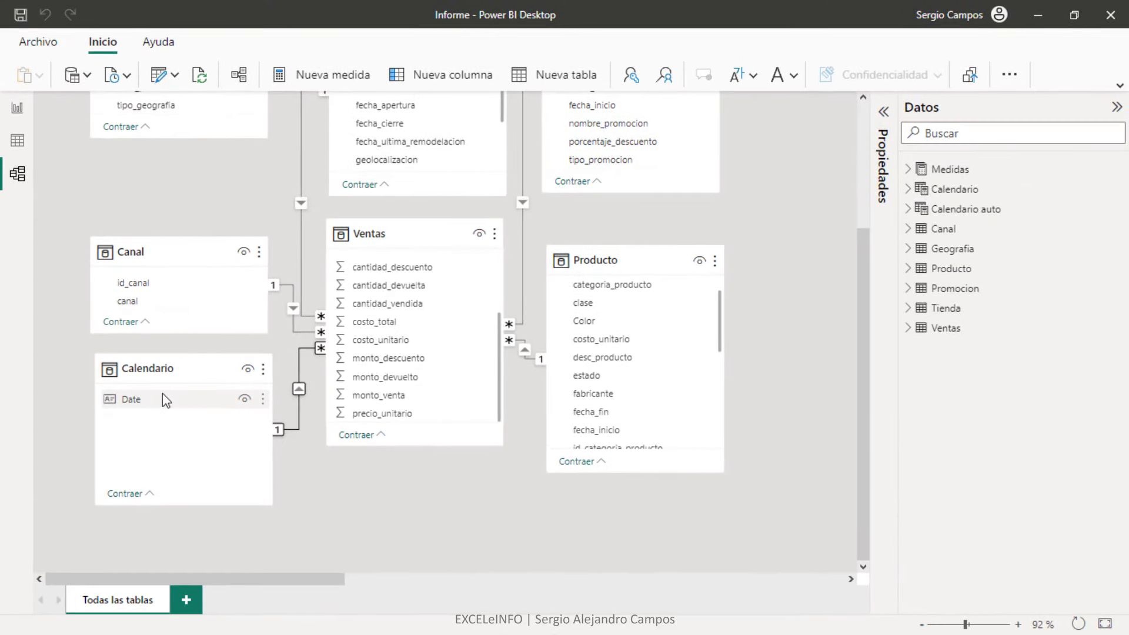
# In the data view, add a calculated column to the Calendario table: DÍA = DAY(Calendario[Date]).
pyautogui.click(22, 144)
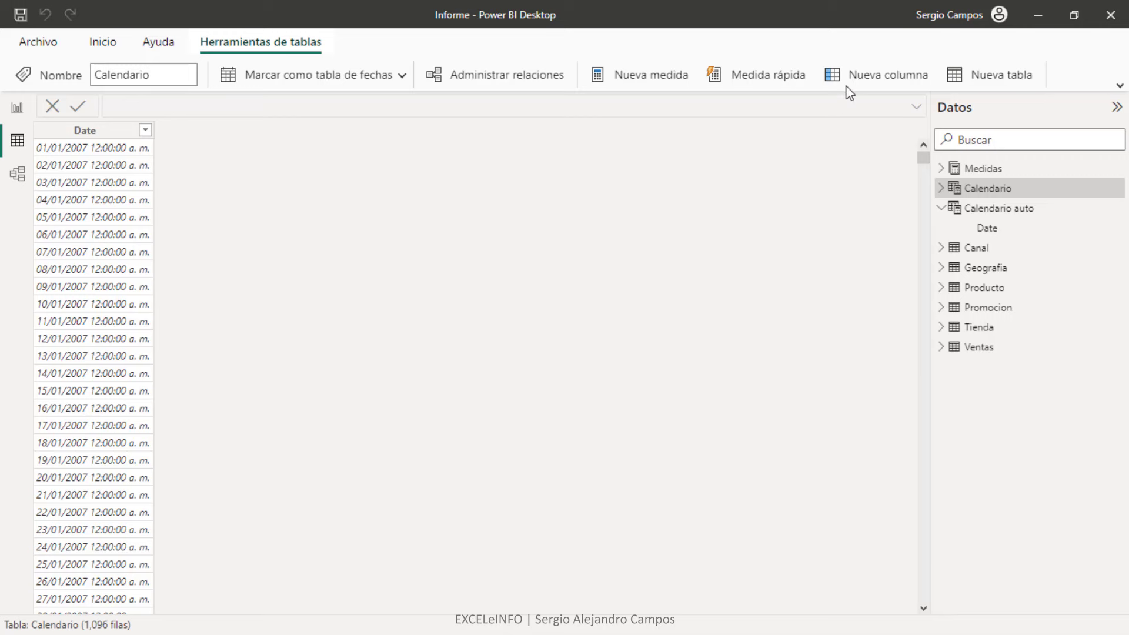
pyautogui.click(869, 82)
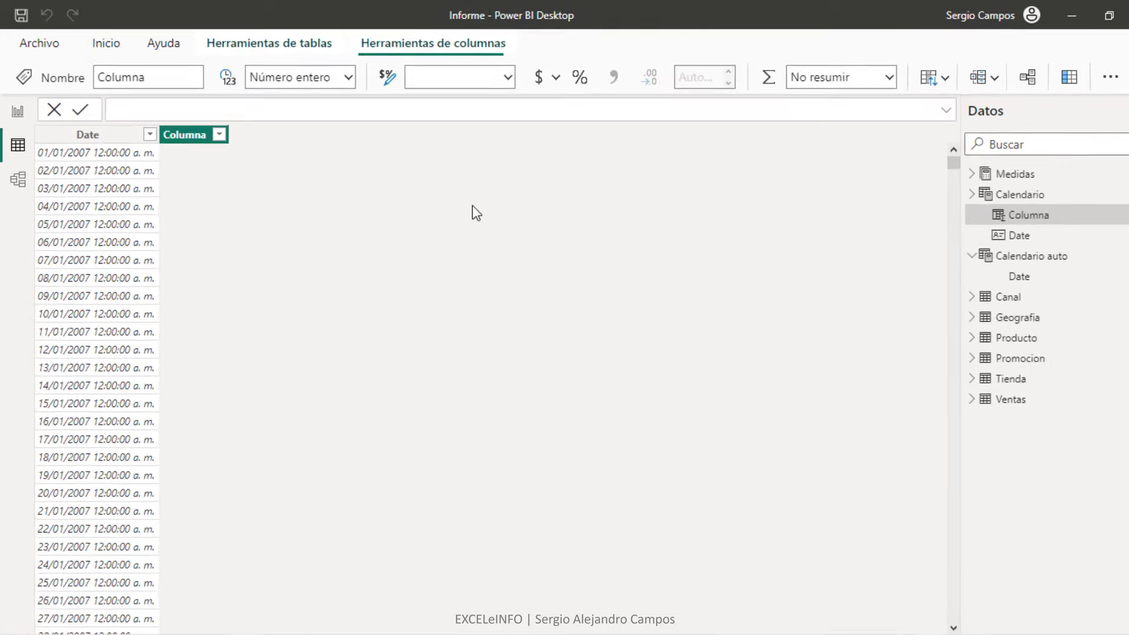
pyautogui.write('DÍA = ')
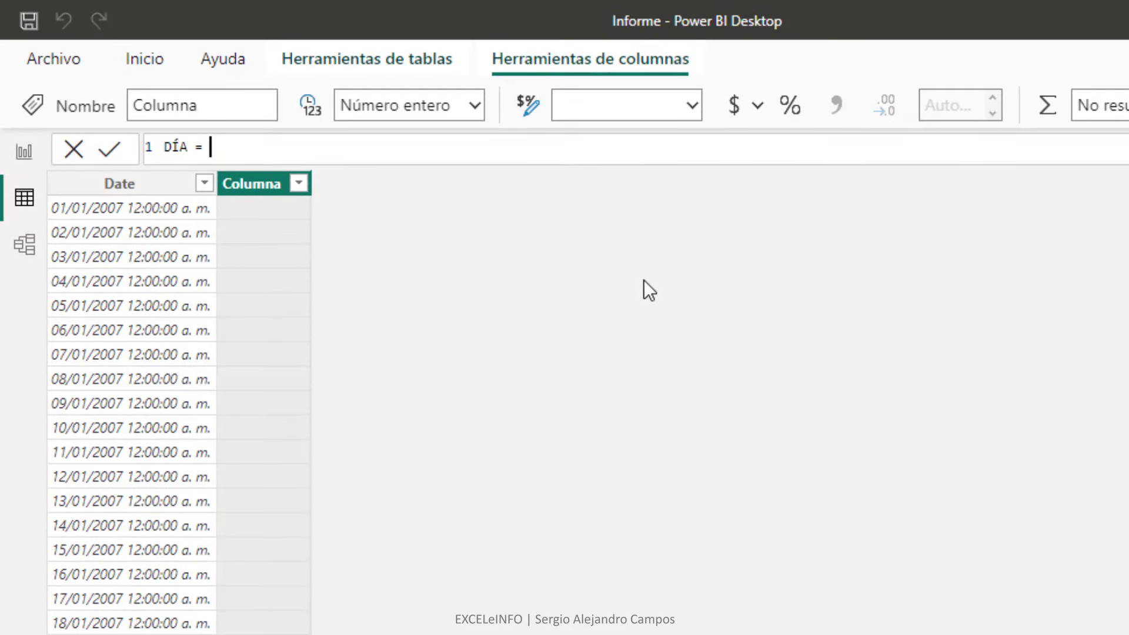
pyautogui.write('DAY')
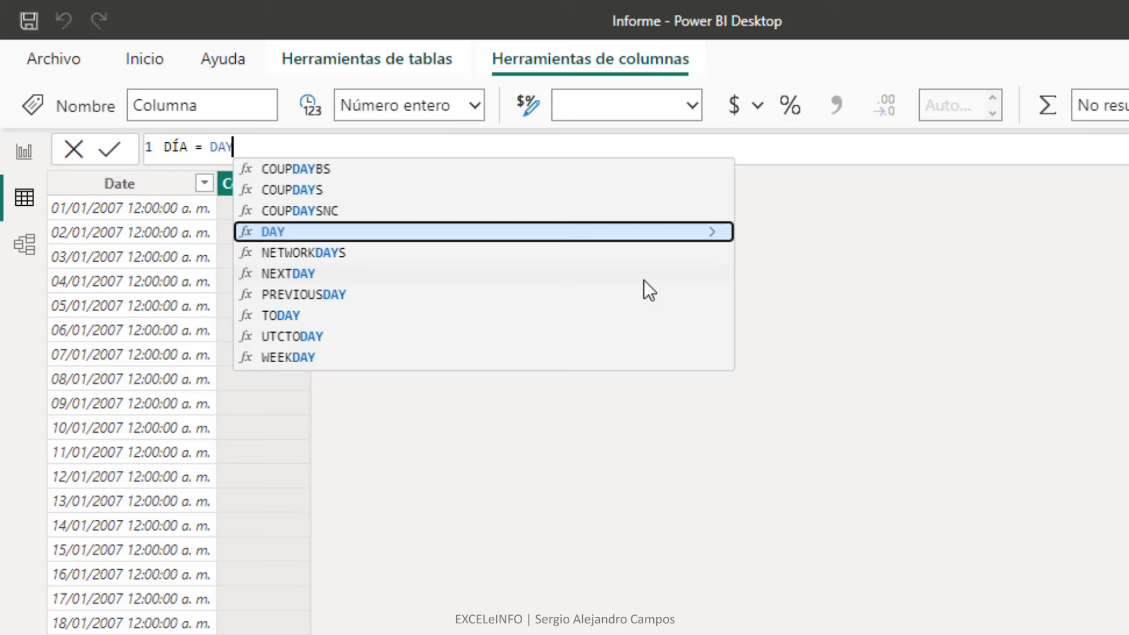
pyautogui.write('(')
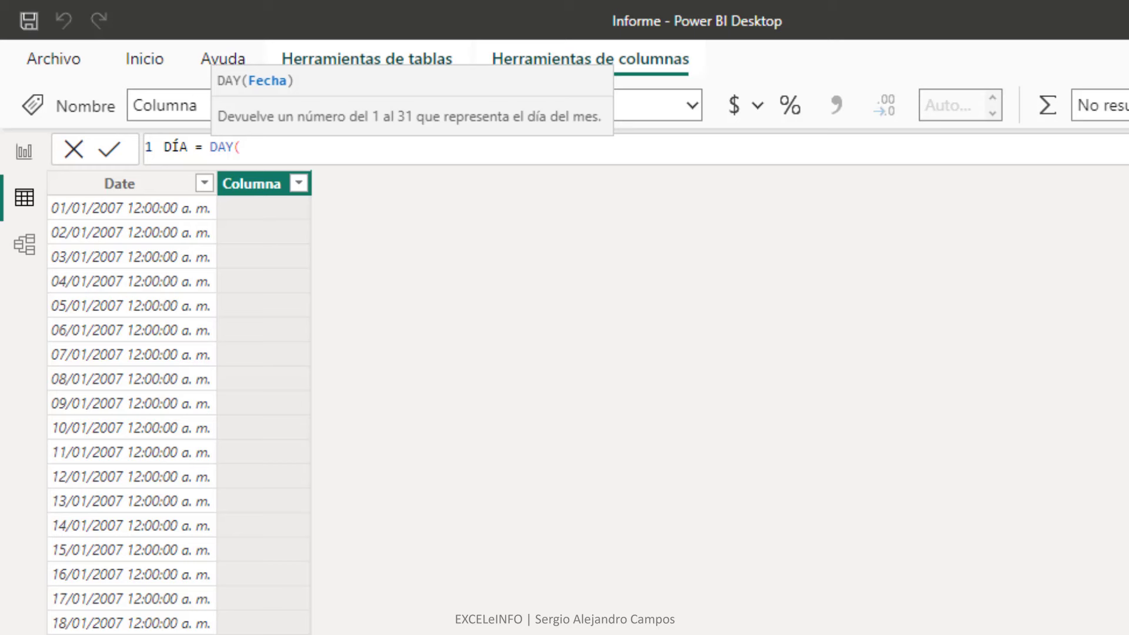
pyautogui.write('CAL')
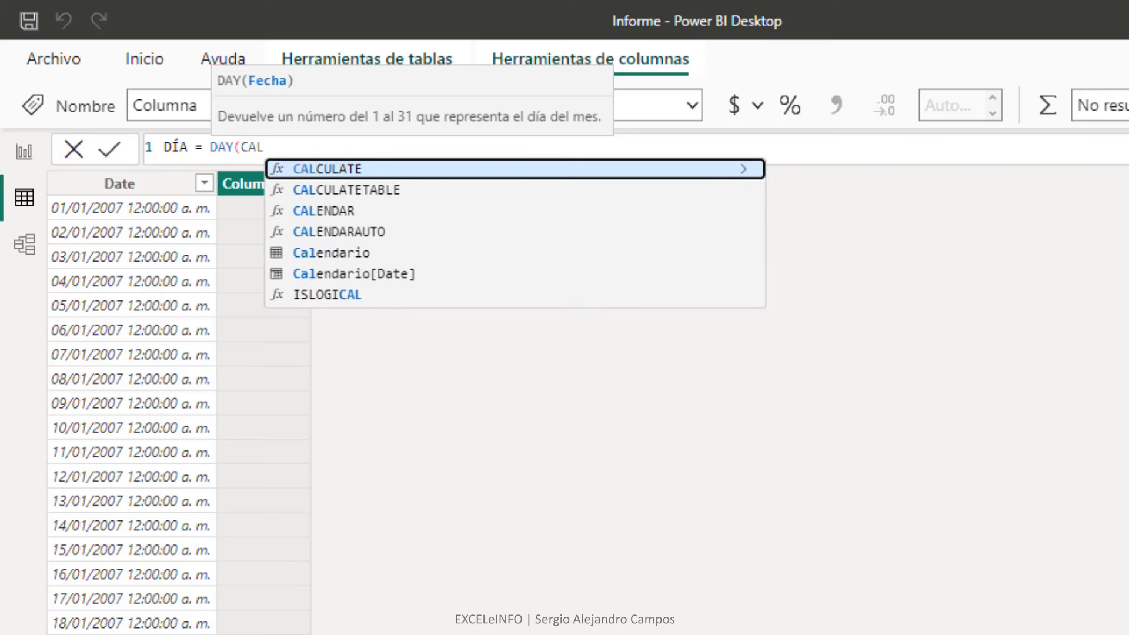
pyautogui.press('Down')
pyautogui.press('Down')
pyautogui.press('Down')
pyautogui.press('Down')
pyautogui.press('Down')
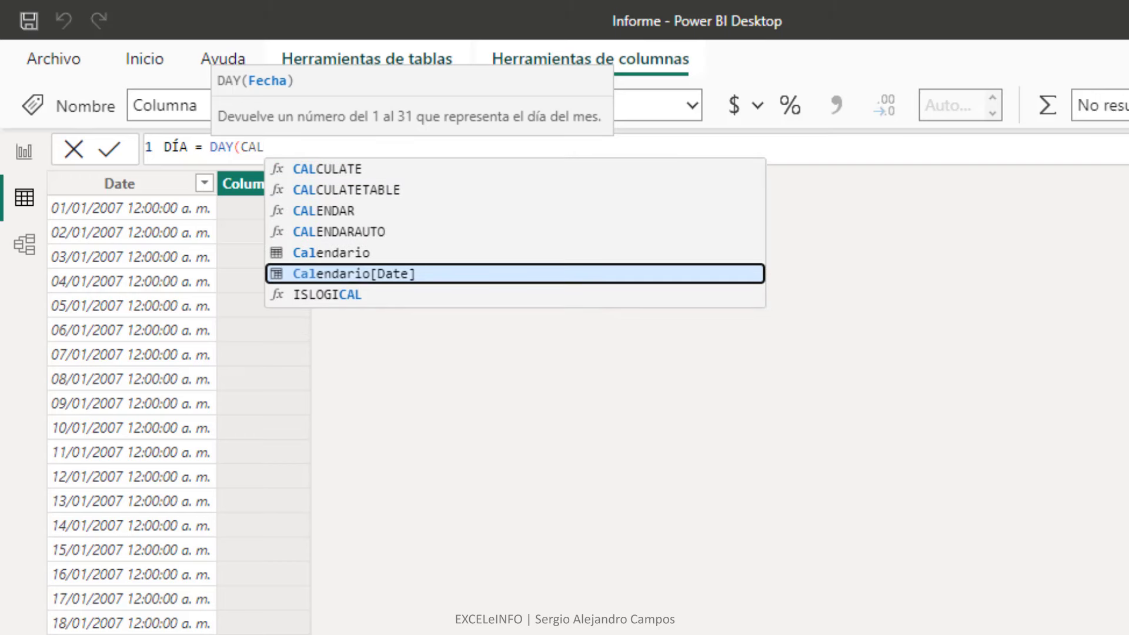
pyautogui.press('Tab')
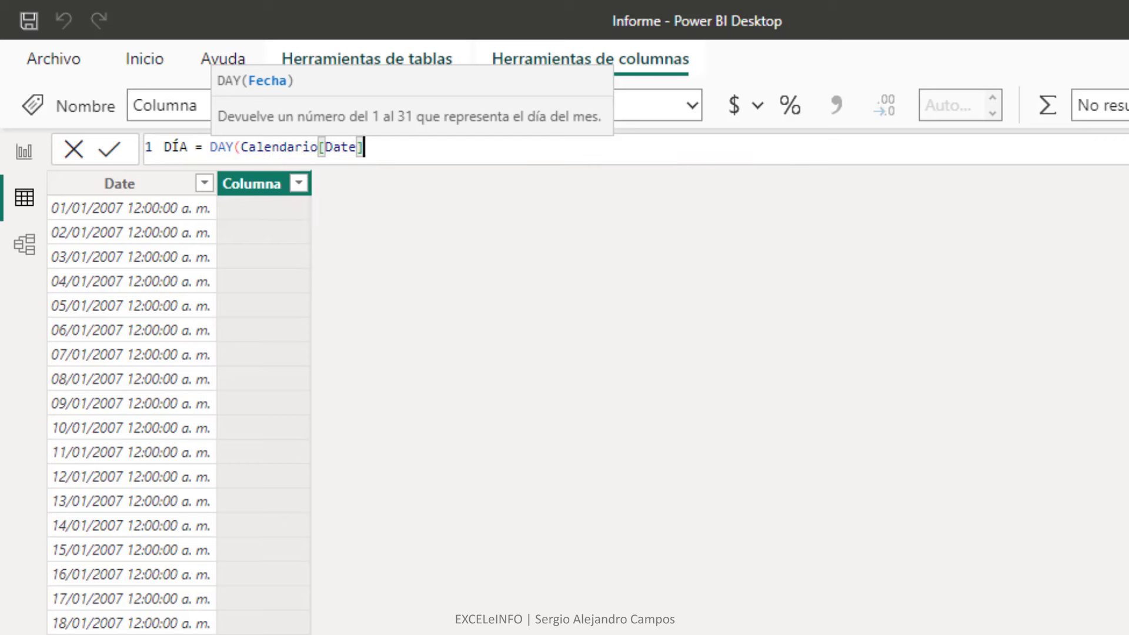
pyautogui.write(')')
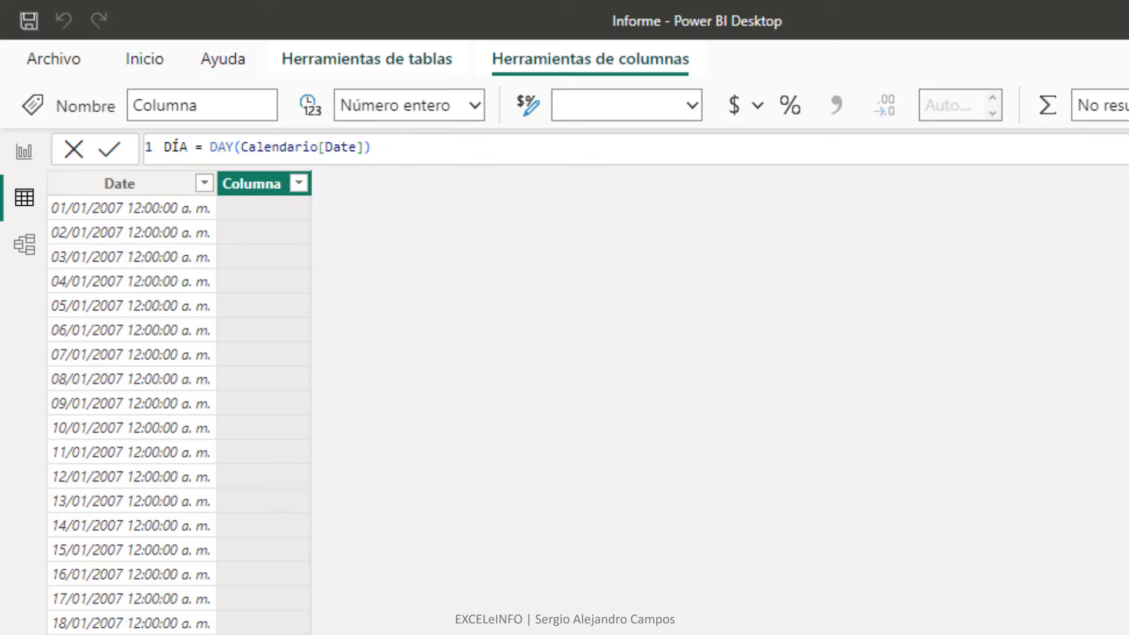
pyautogui.press('Return')
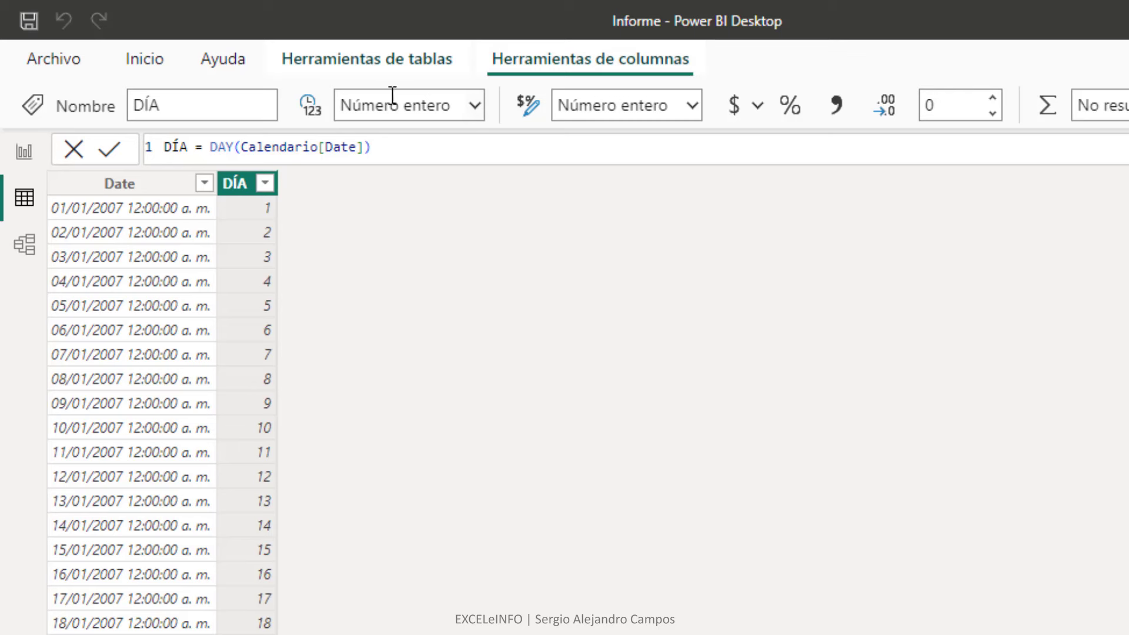
# Add a calculated column to the Calendario table with the formula MES = MONTH(Calendario[Date]).
pyautogui.click(387, 58)
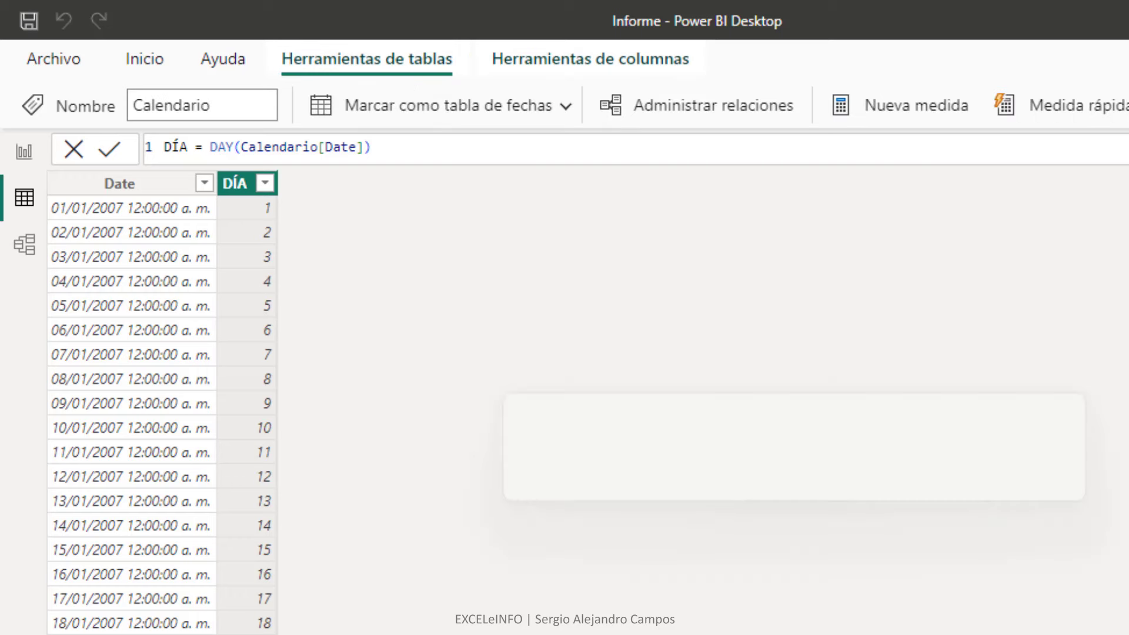
pyautogui.write('ME')
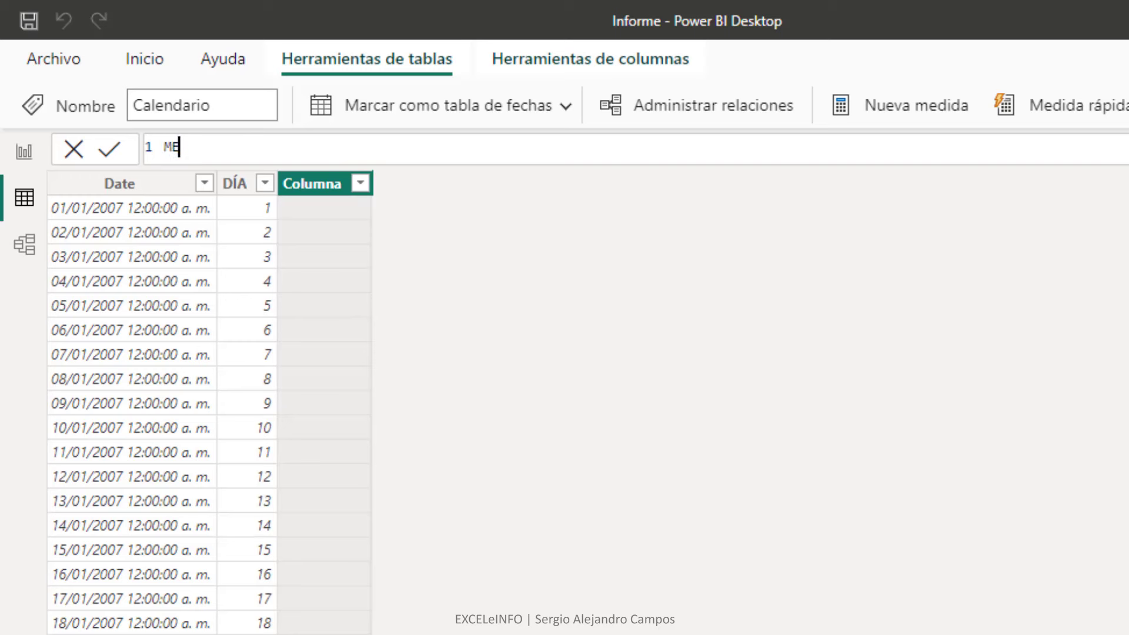
pyautogui.write('S = MON')
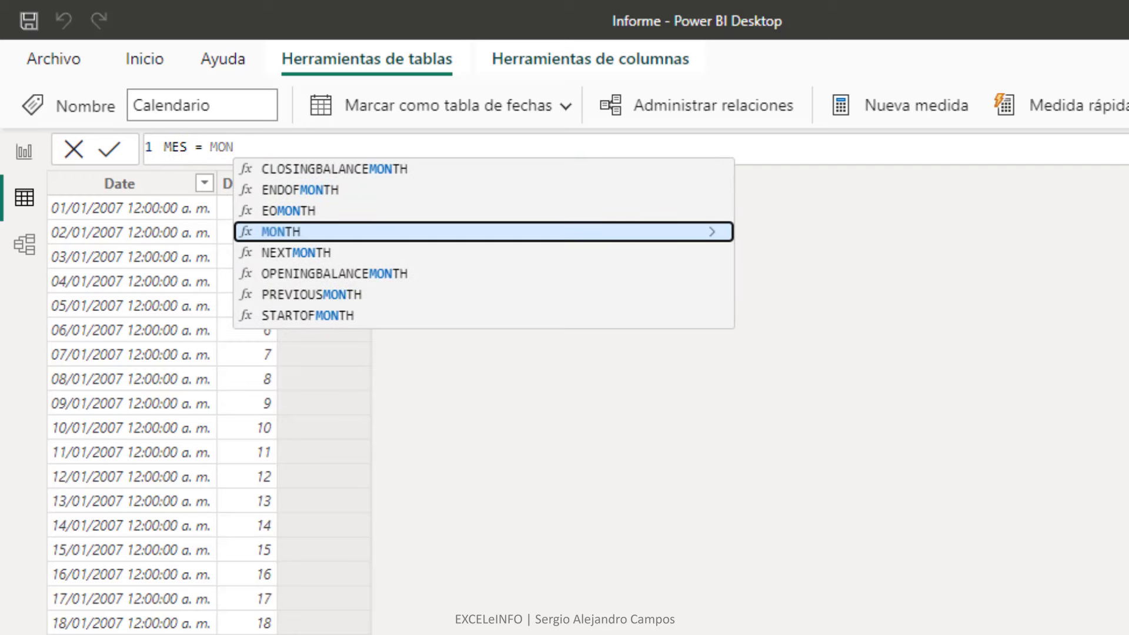
pyautogui.press('Tab')
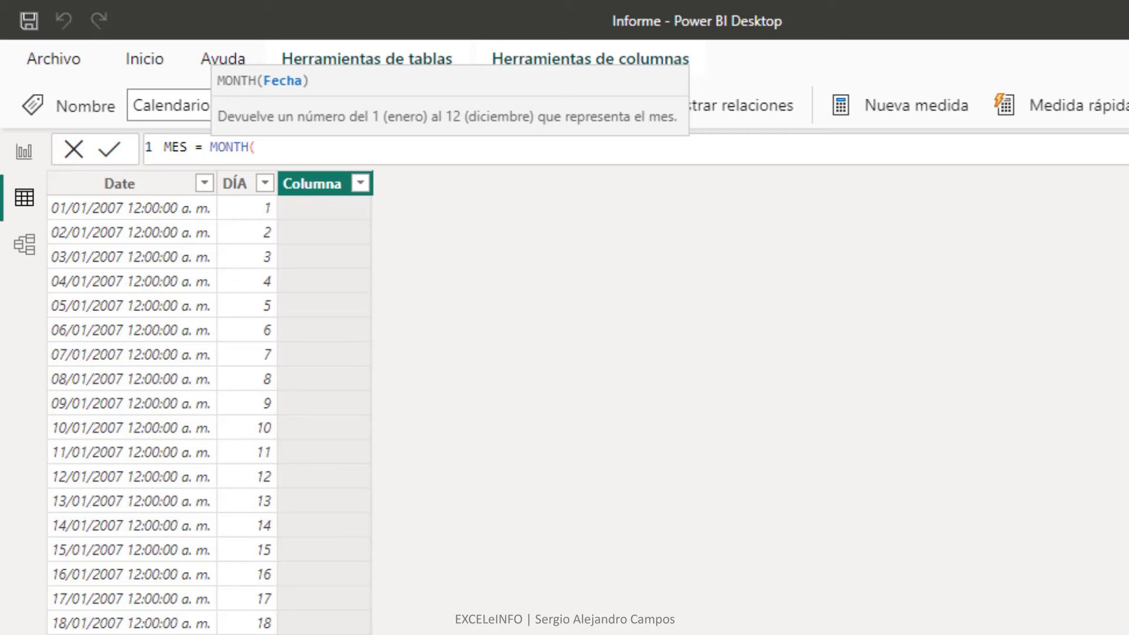
pyautogui.write('Cal')
pyautogui.press('Down')
pyautogui.press('Down')
pyautogui.press('Down')
pyautogui.press('Down')
pyautogui.press('Down')
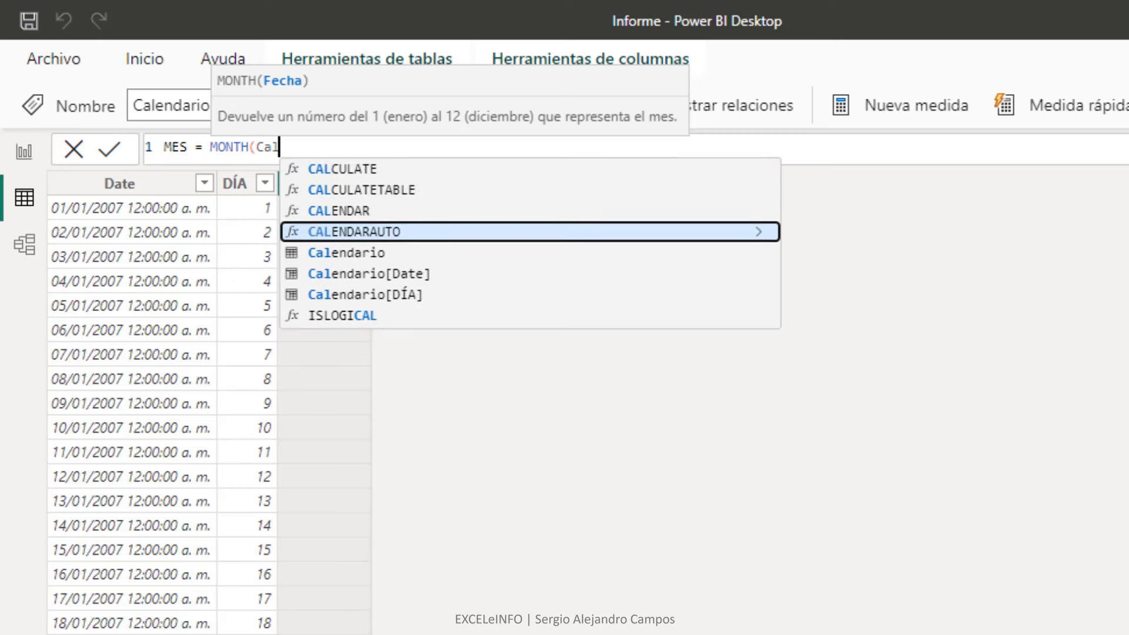
pyautogui.press('Tab')
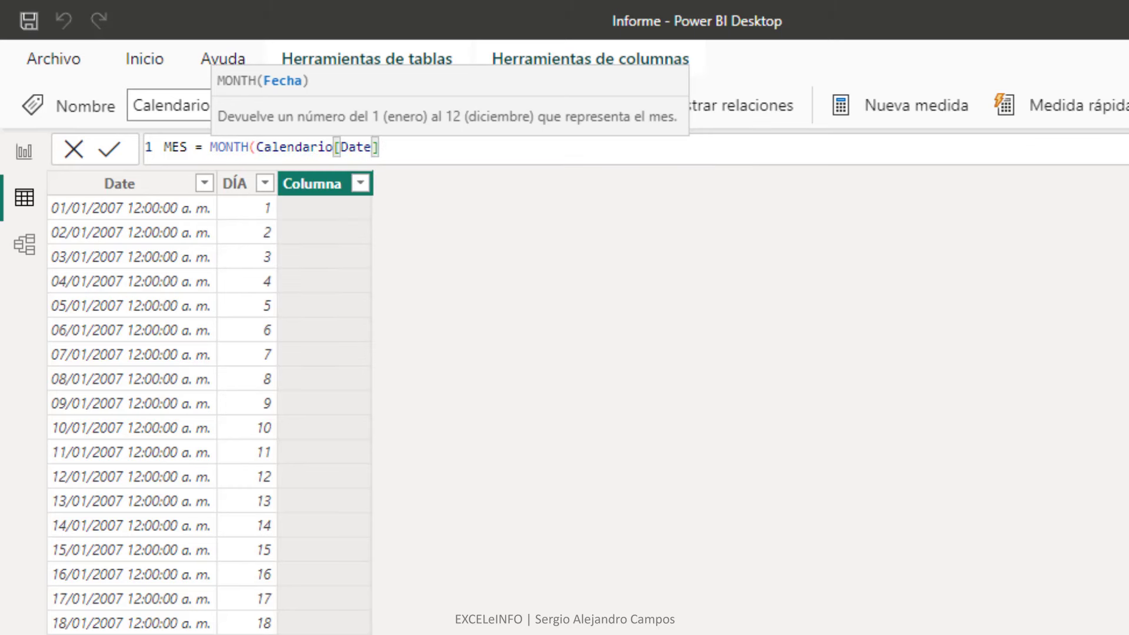
pyautogui.write(')')
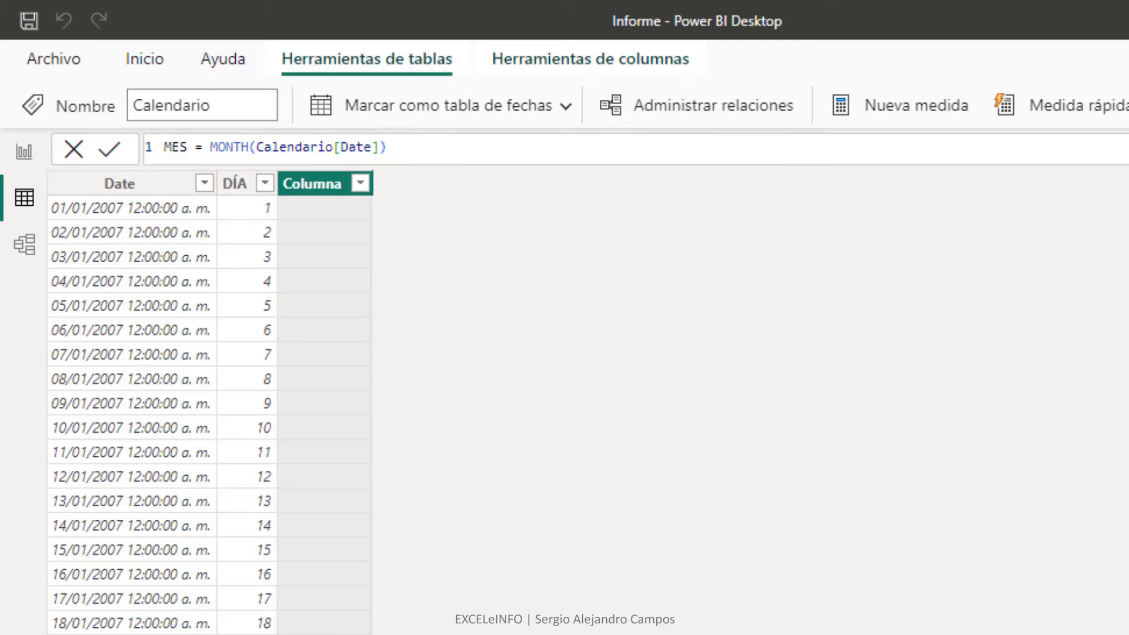
pyautogui.press('Return')
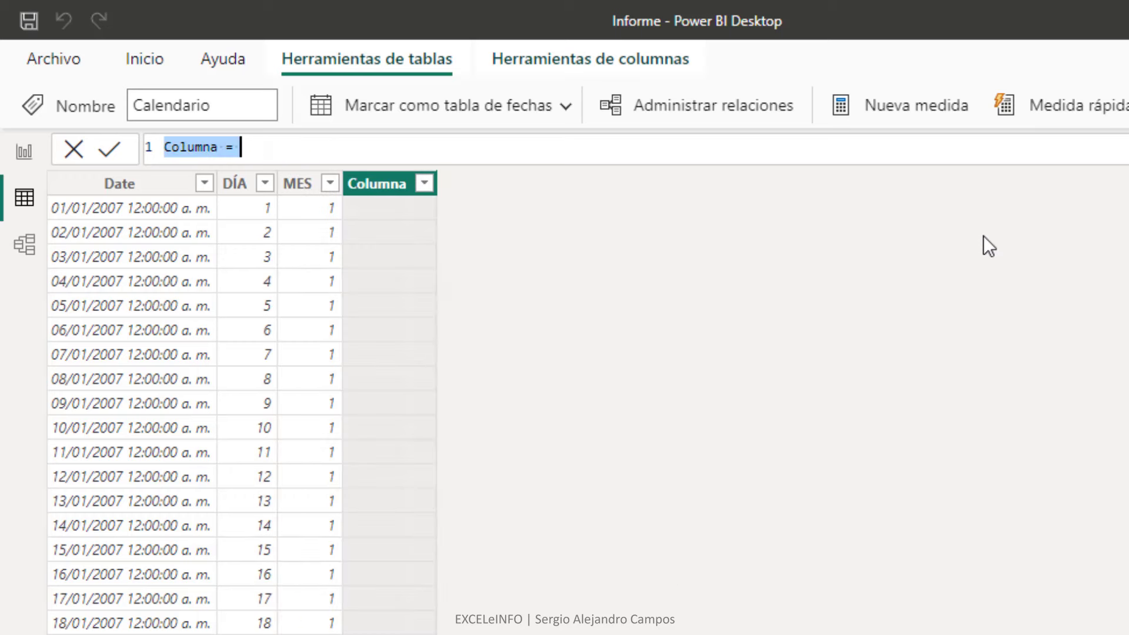
# Define the new Calendario column with the formula AÑO = YEAR(Calendario[Date]).
pyautogui.write('AÑO = ')
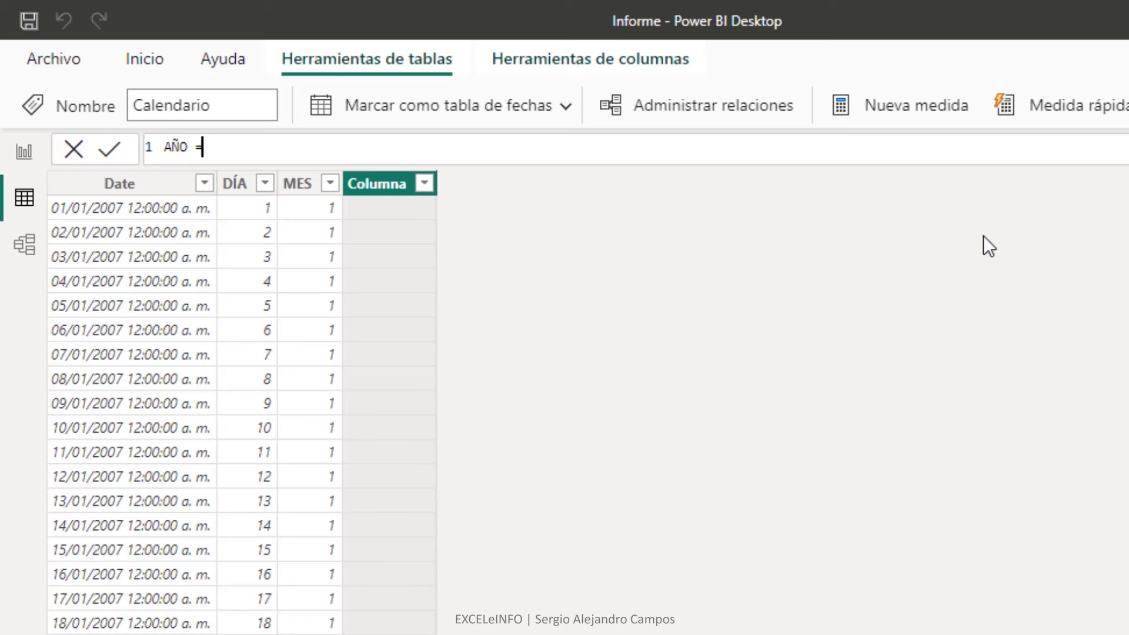
pyautogui.write('Ye')
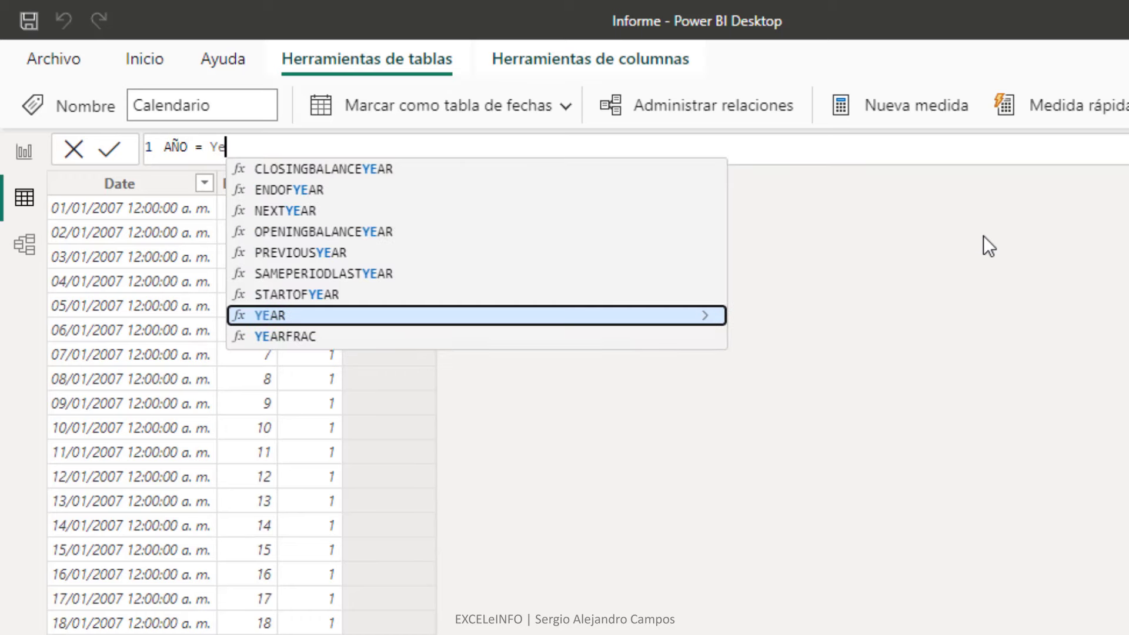
pyautogui.press('Tab')
pyautogui.write('cal')
pyautogui.press('Down')
pyautogui.press('Down')
pyautogui.press('Down')
pyautogui.press('Down')
pyautogui.press('Down')
pyautogui.press('Tab')
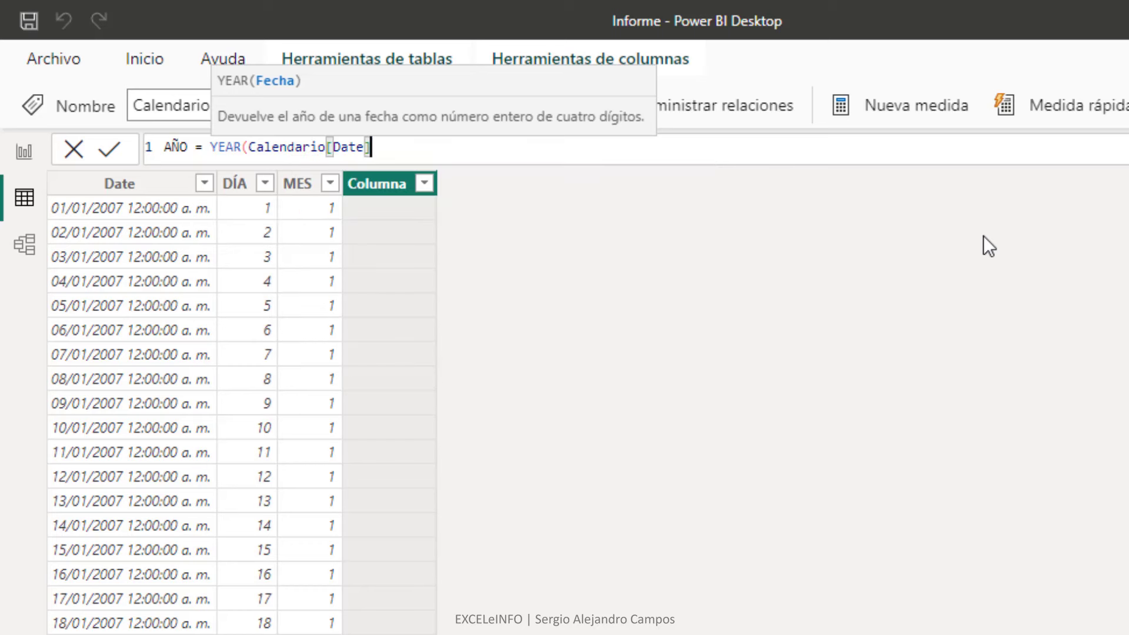
pyautogui.write(')')
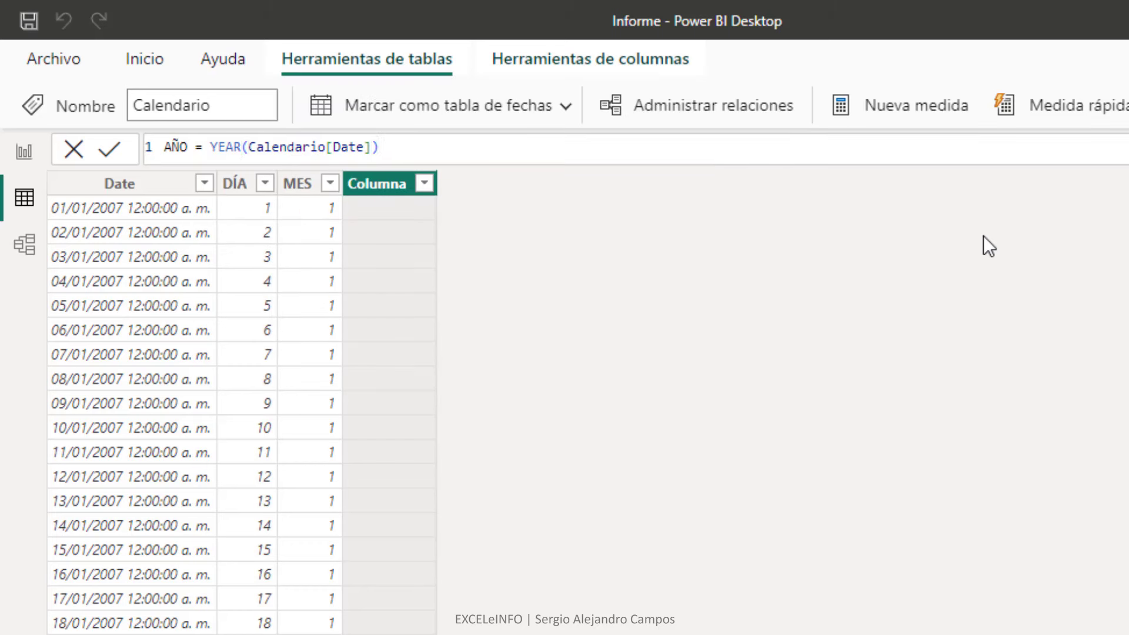
pyautogui.press('Return')
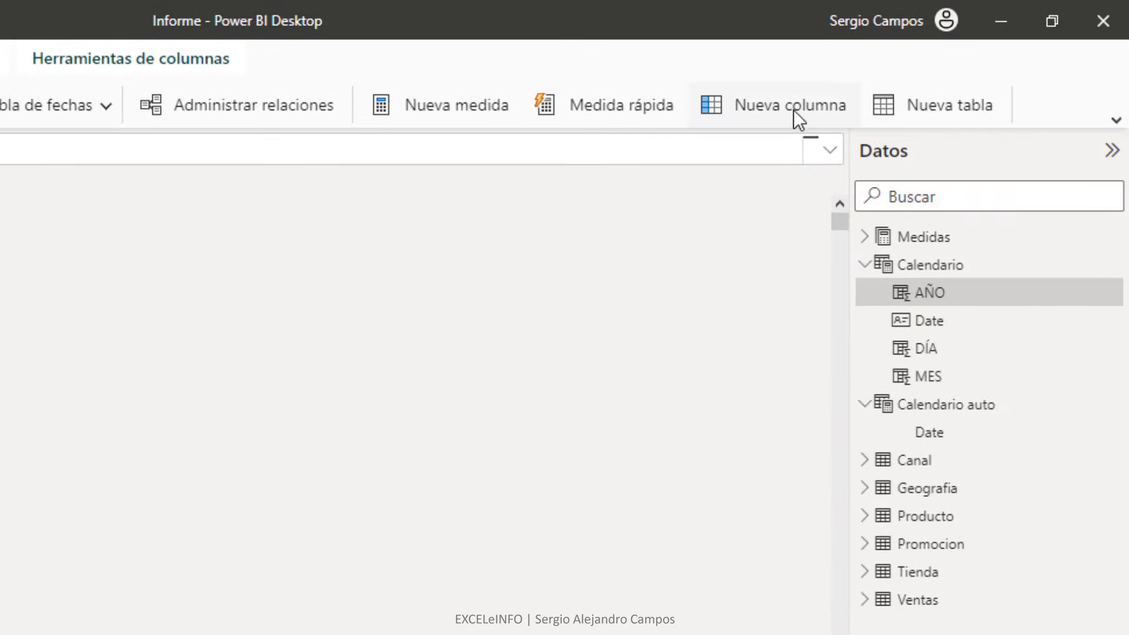
# Add a calculated column to the Calendario table with the formula DÍA SEMANA = WEEKDAY(Calendario[Date]).
pyautogui.click(792, 109)
pyautogui.write('DÍA')
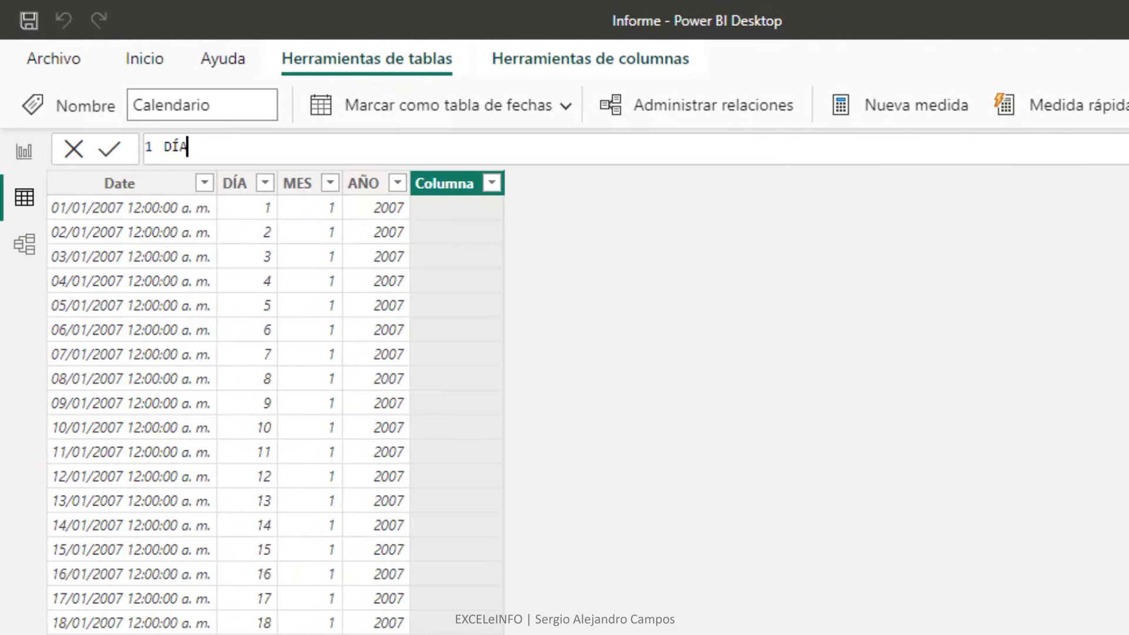
pyautogui.write(' SEMANA = WE')
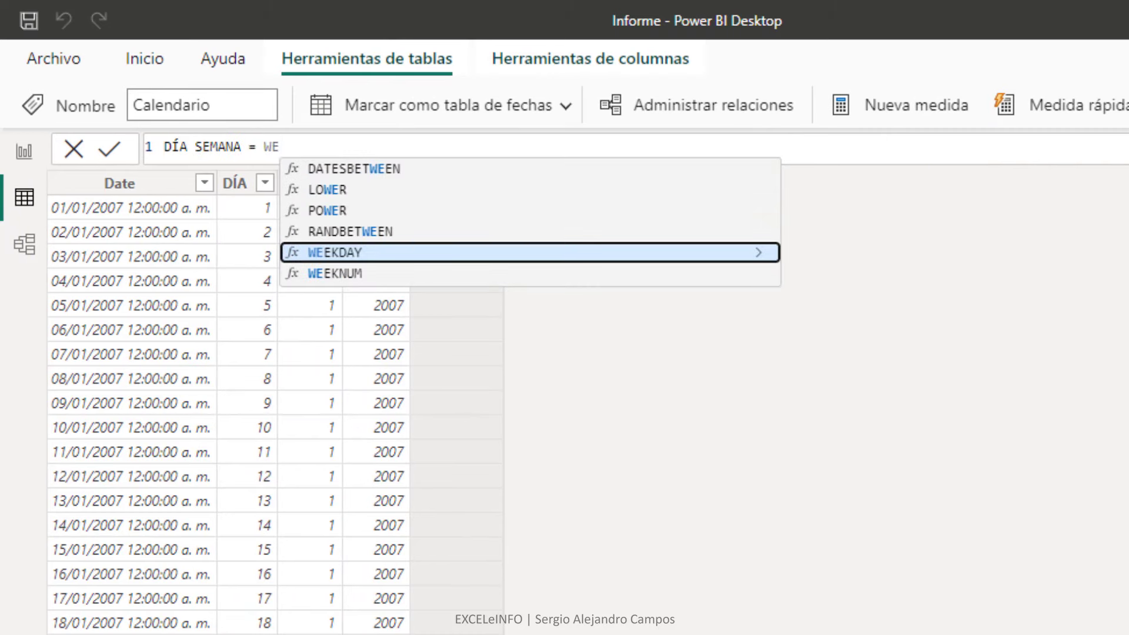
pyautogui.press('Down')
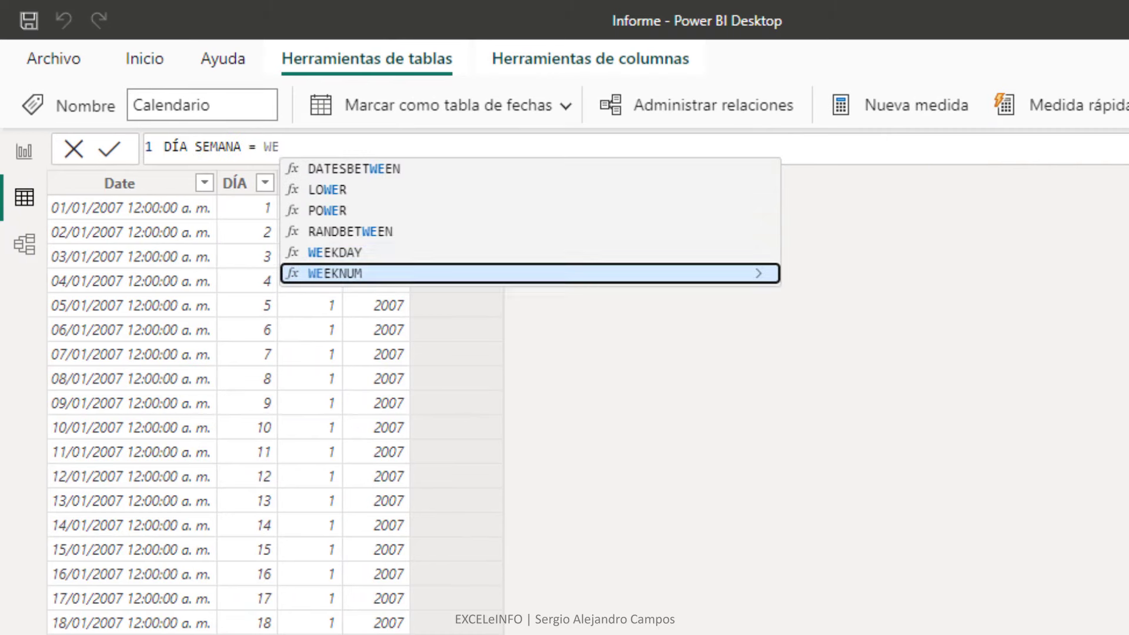
pyautogui.press('Up')
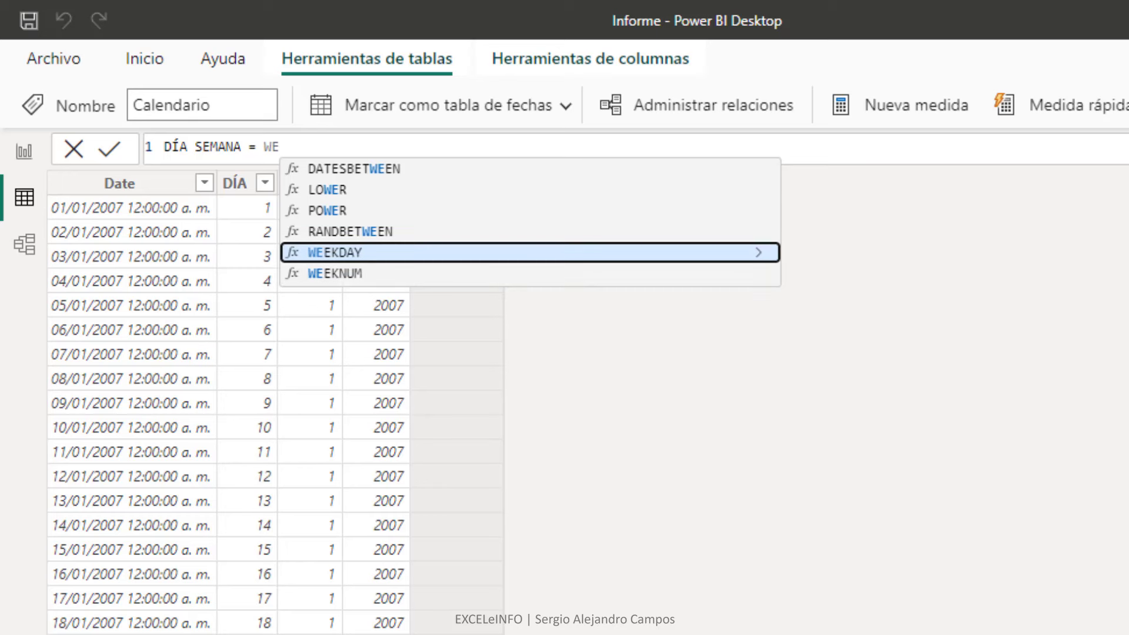
pyautogui.press('Tab')
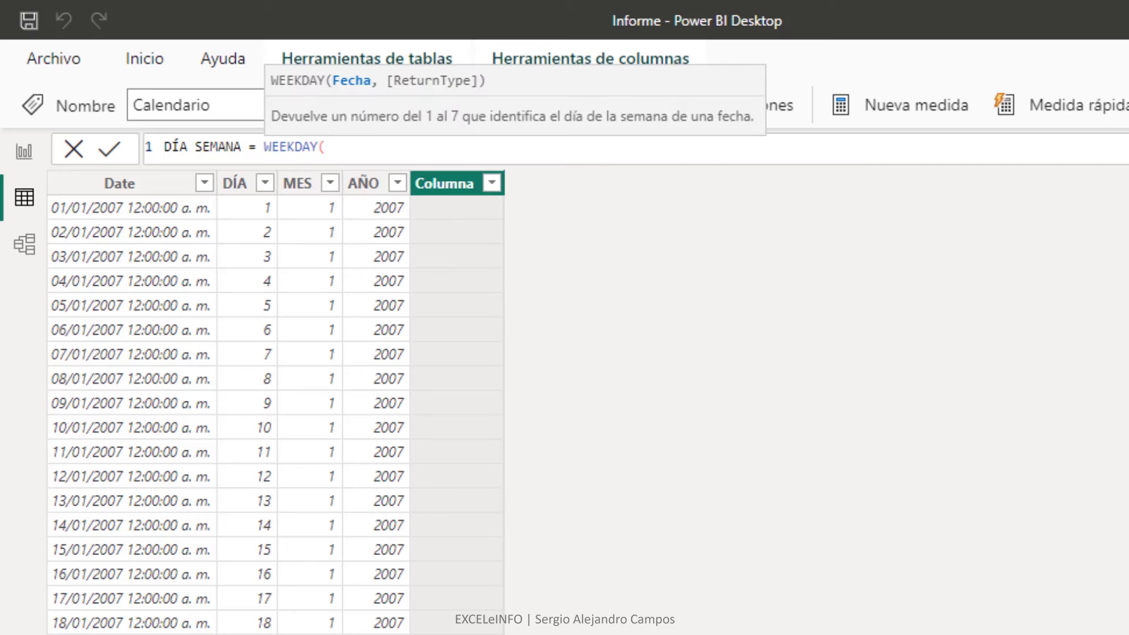
pyautogui.write('Ca')
pyautogui.press('Down')
pyautogui.press('Down')
pyautogui.press('Down')
pyautogui.press('Down')
pyautogui.press('Down')
pyautogui.press('Down')
pyautogui.press('Down')
pyautogui.press('Up')
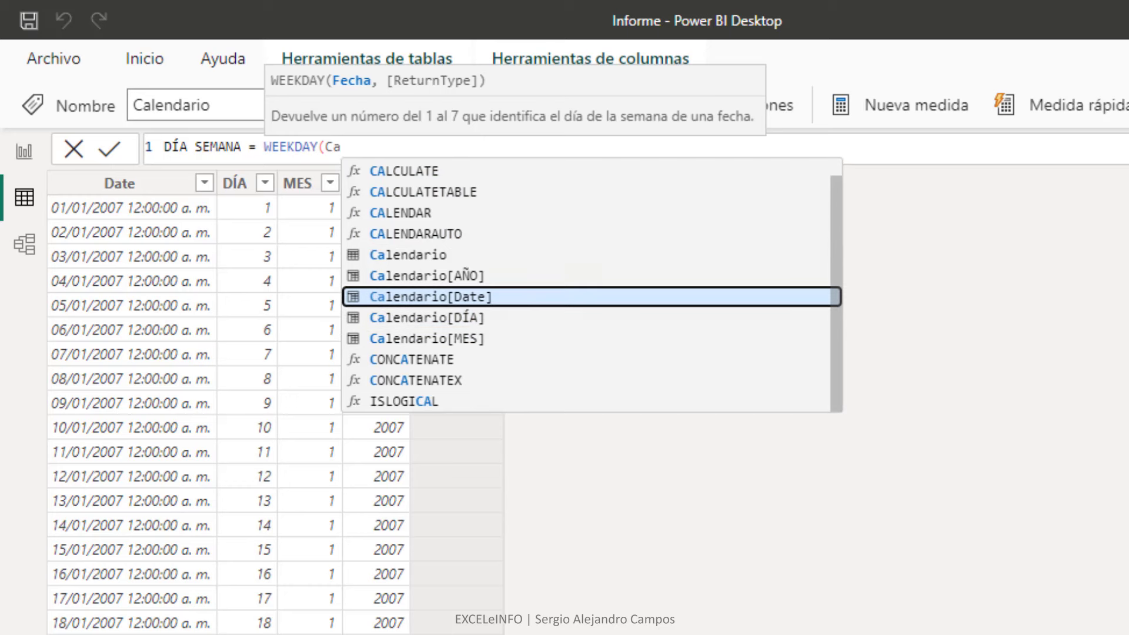
pyautogui.press('Tab')
pyautogui.write(')')
pyautogui.press('Return')
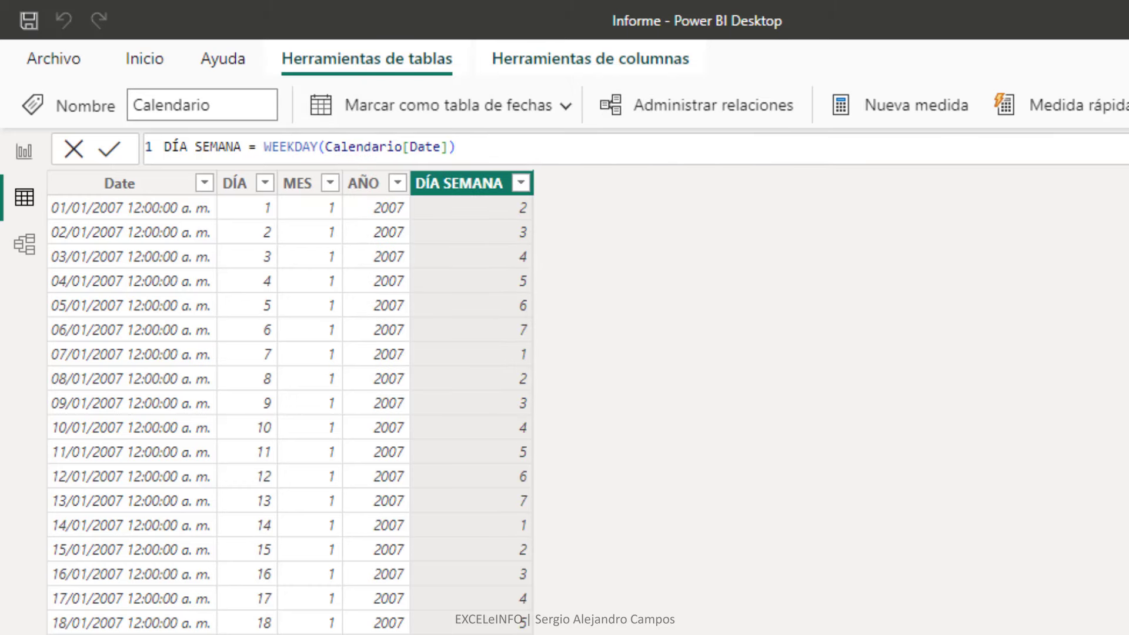
# Define the new Calendario column with the formula NOMBRE MES = FORMAT(Calendario[Date],"MMMM").
pyautogui.write('NOMBRE MES = ')
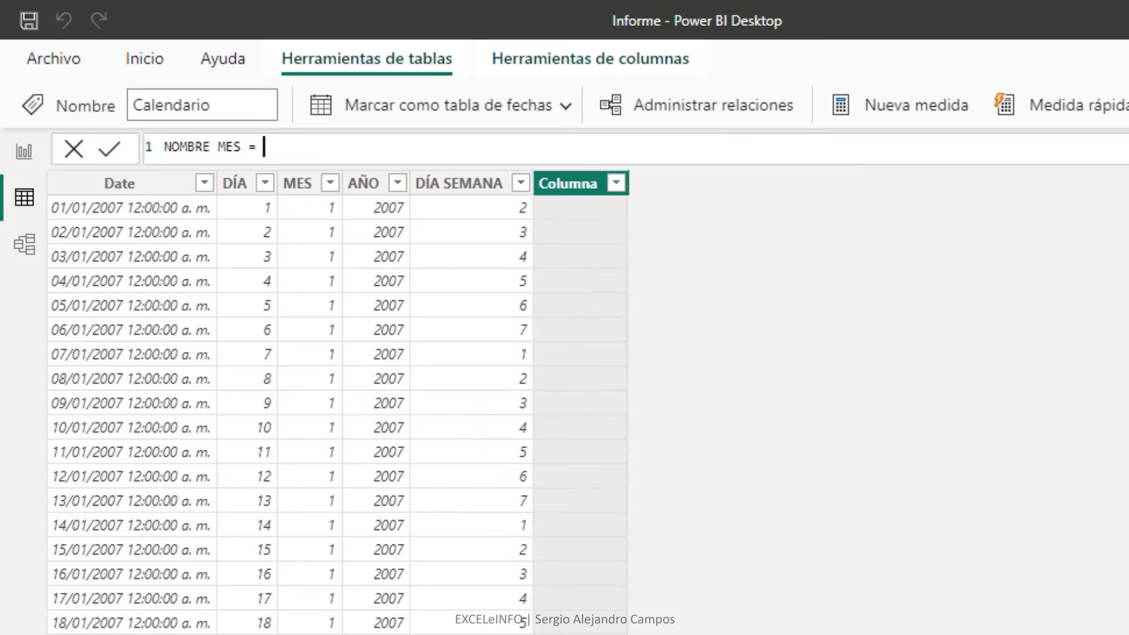
pyautogui.write('FORMAT(')
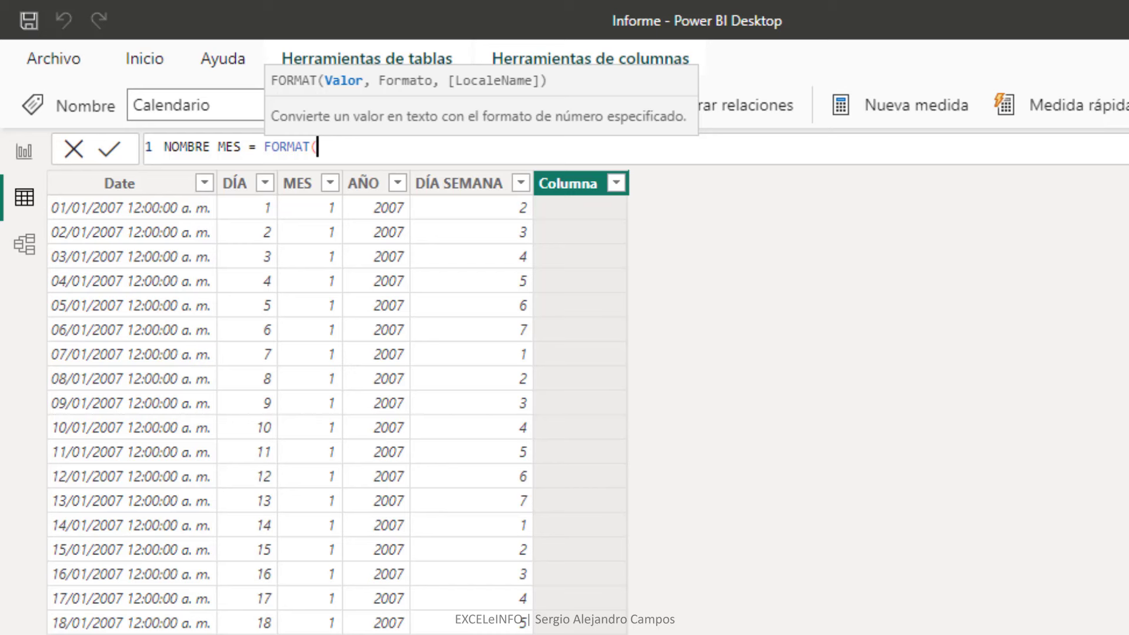
pyautogui.write('CAL')
pyautogui.press('Down')
pyautogui.press('Down')
pyautogui.press('Down')
pyautogui.press('Down')
pyautogui.press('Down')
pyautogui.press('Down')
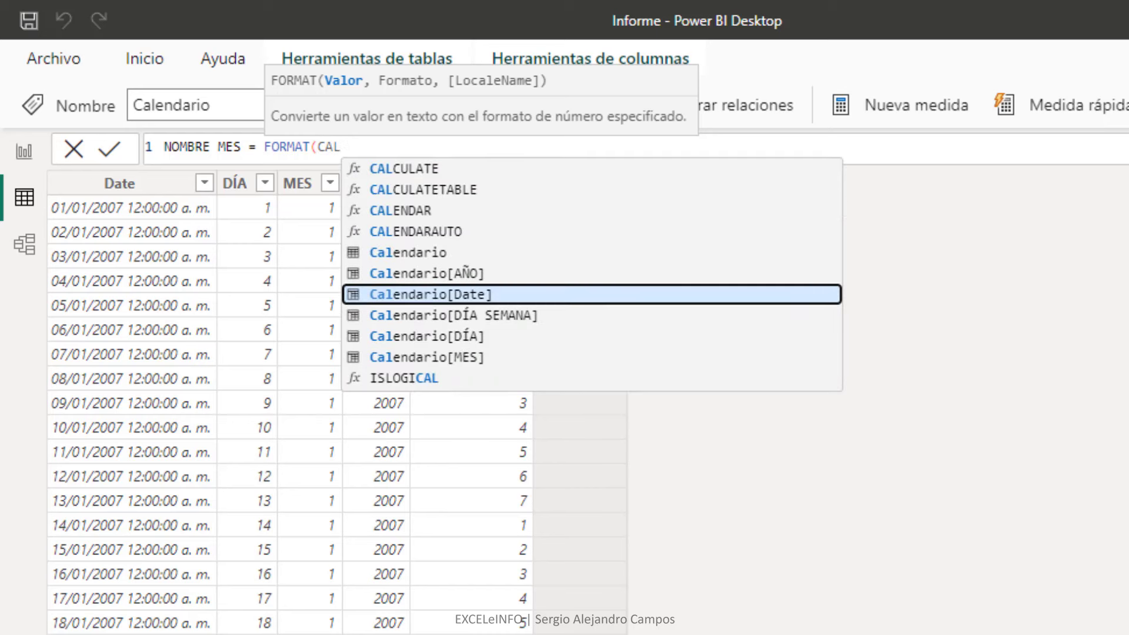
pyautogui.press('Tab')
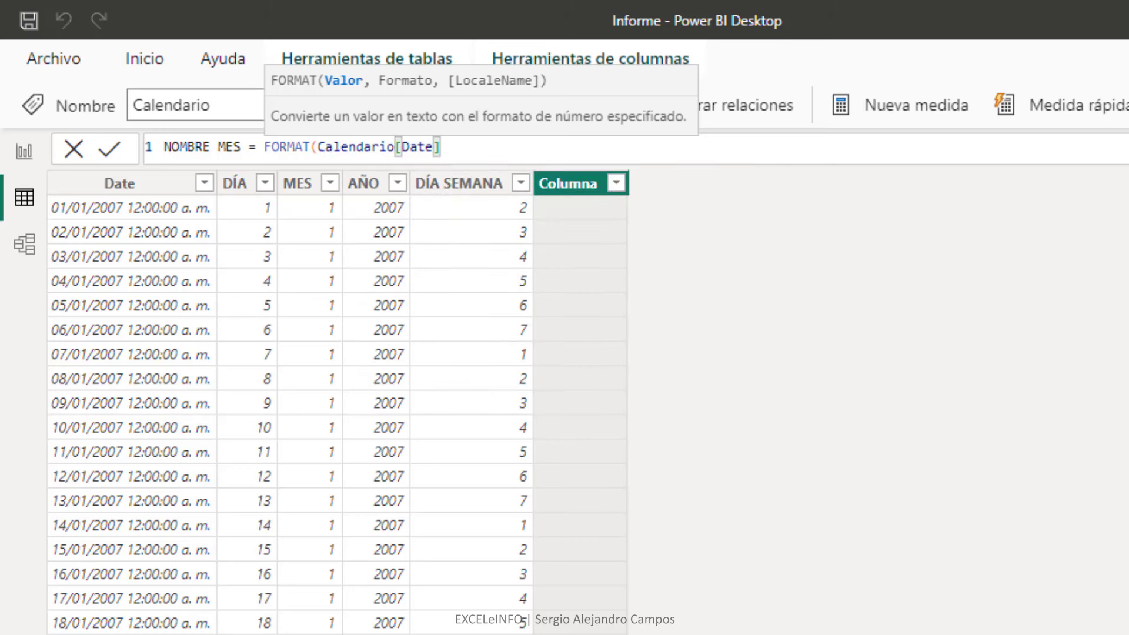
pyautogui.write(',')
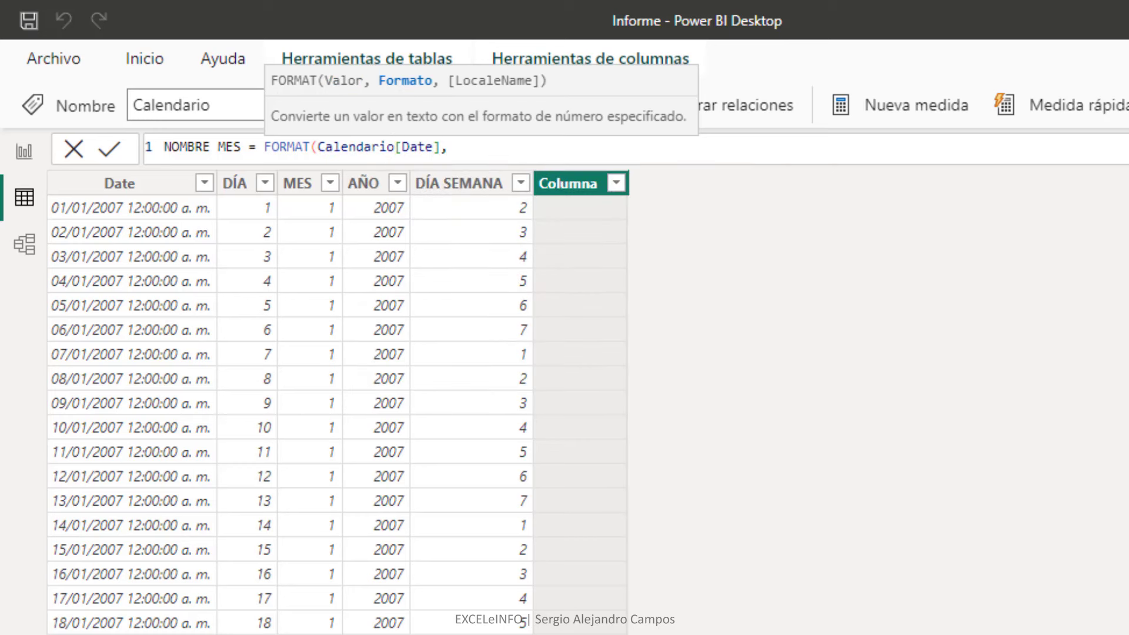
pyautogui.write('"MMMM")')
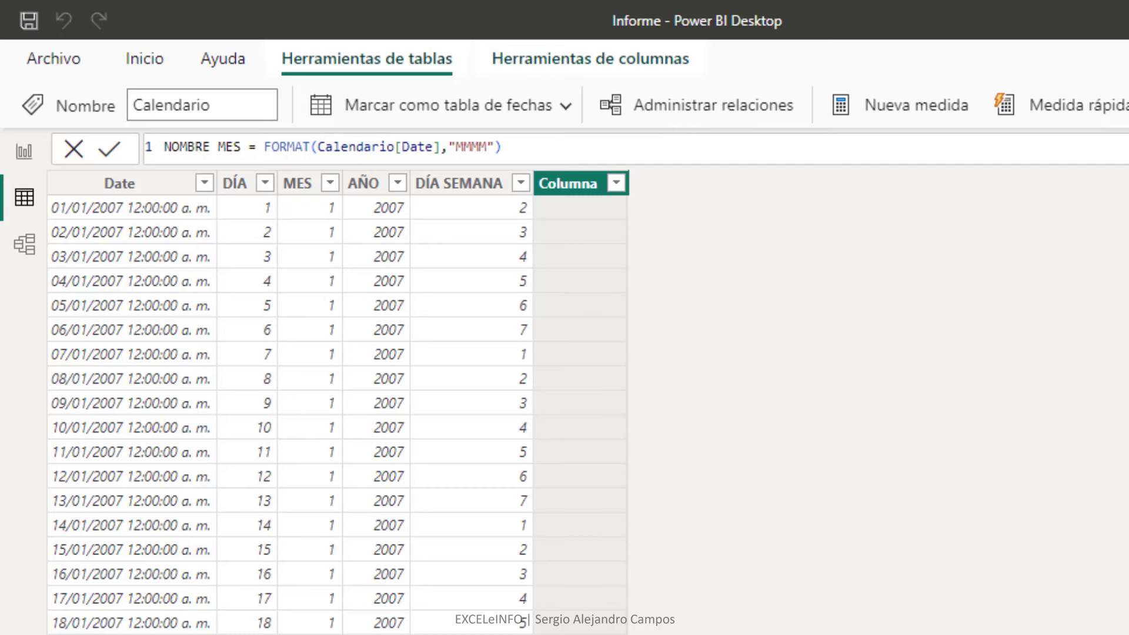
pyautogui.press('Return')
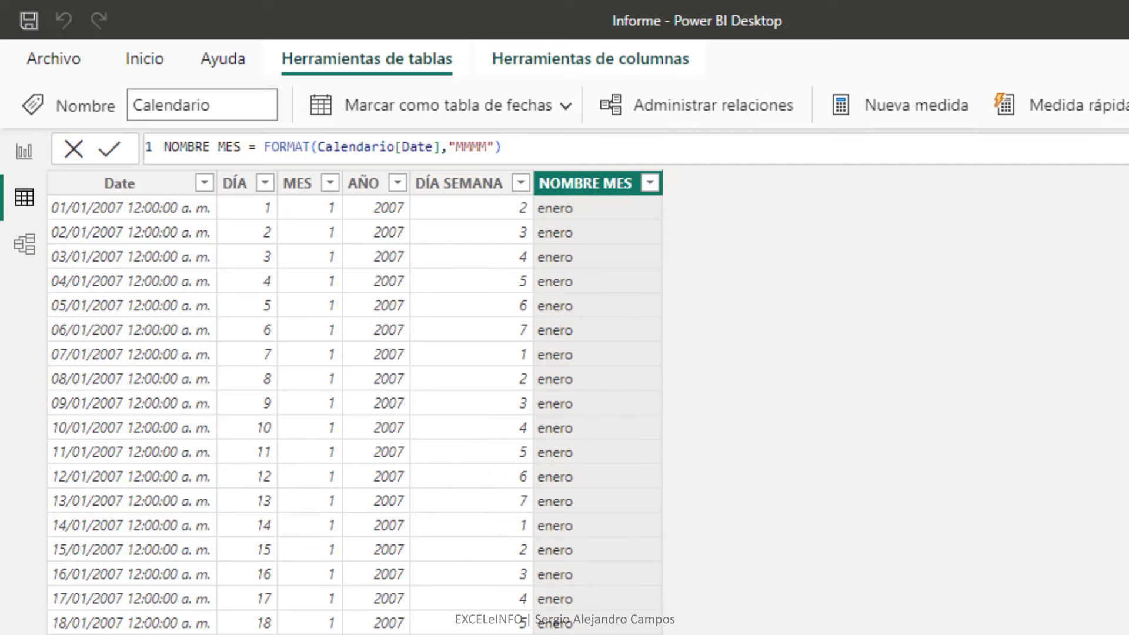
pyautogui.scroll(-15, 647, 425)
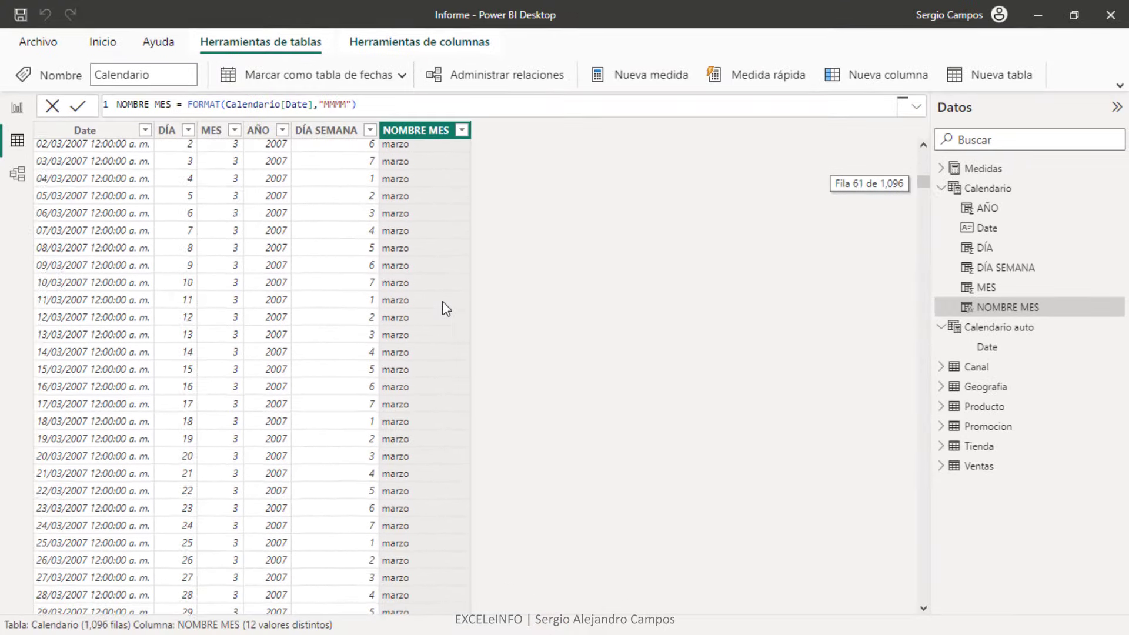
pyautogui.scroll(15, 445, 308)
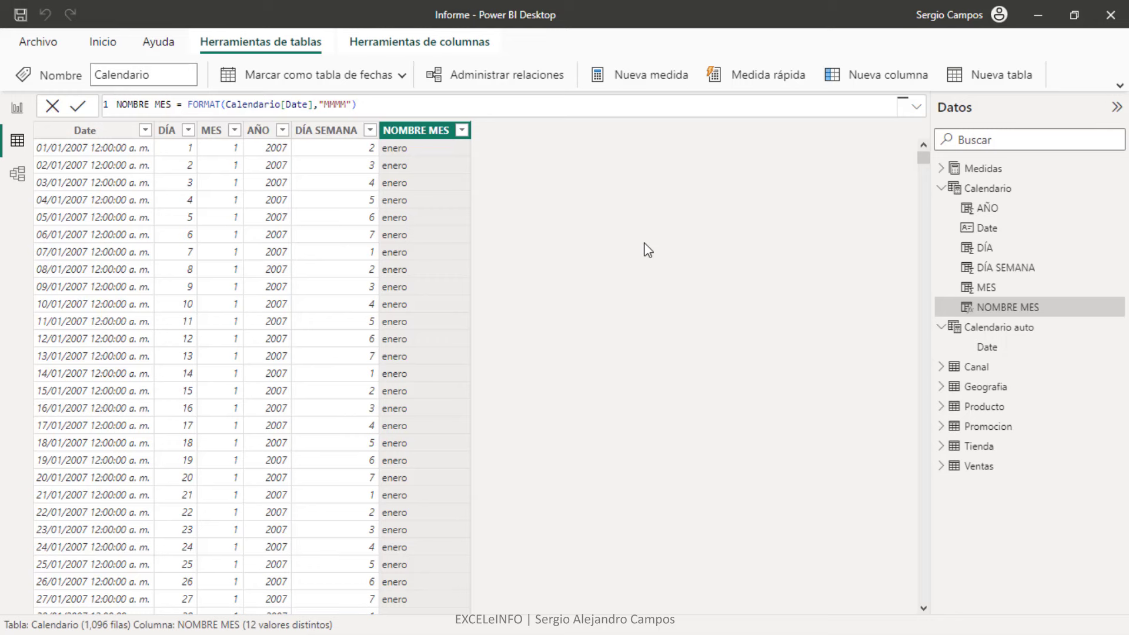
# In the report view, create a visual of monto_venta from Ventas by AÑO from Calendario.
pyautogui.click(17, 111)
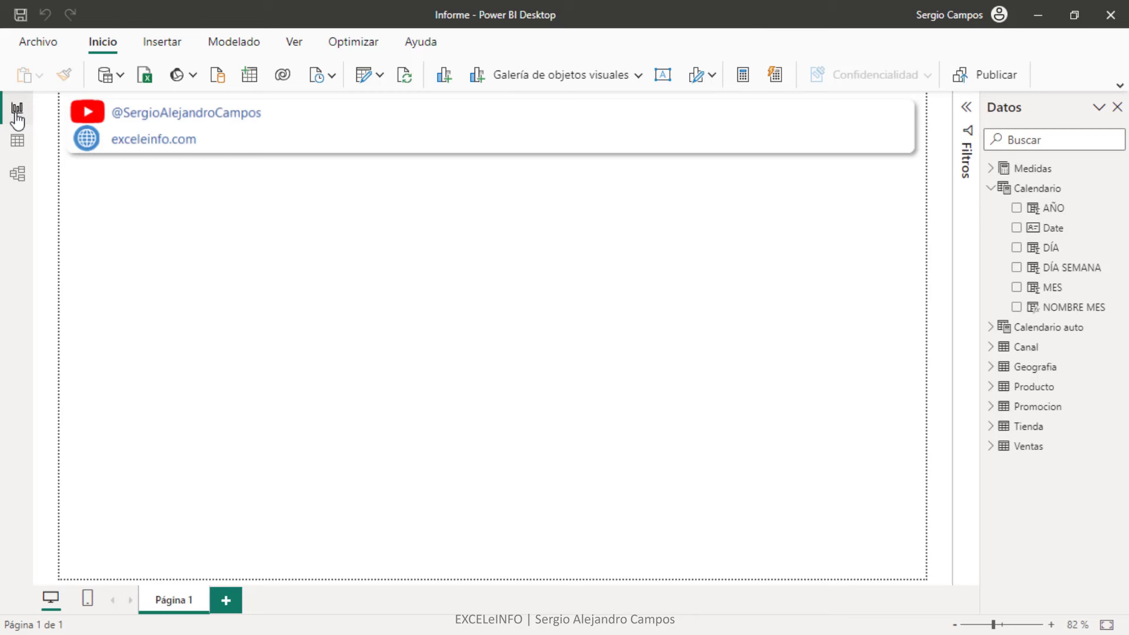
pyautogui.click(1016, 208)
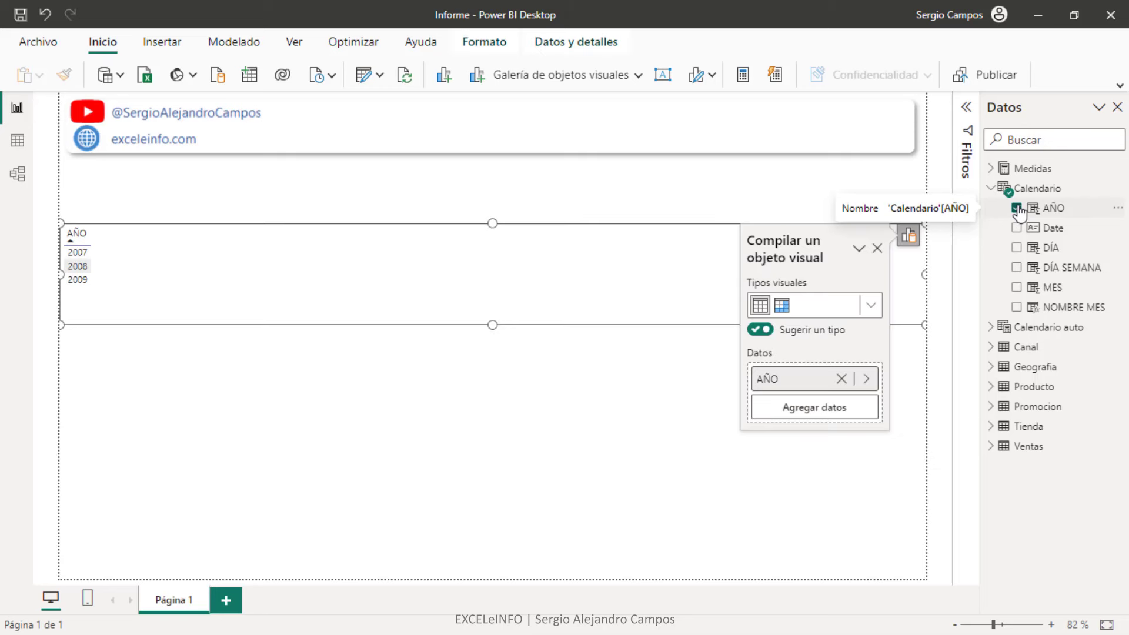
pyautogui.click(992, 450)
pyautogui.scroll(-3, 995, 452)
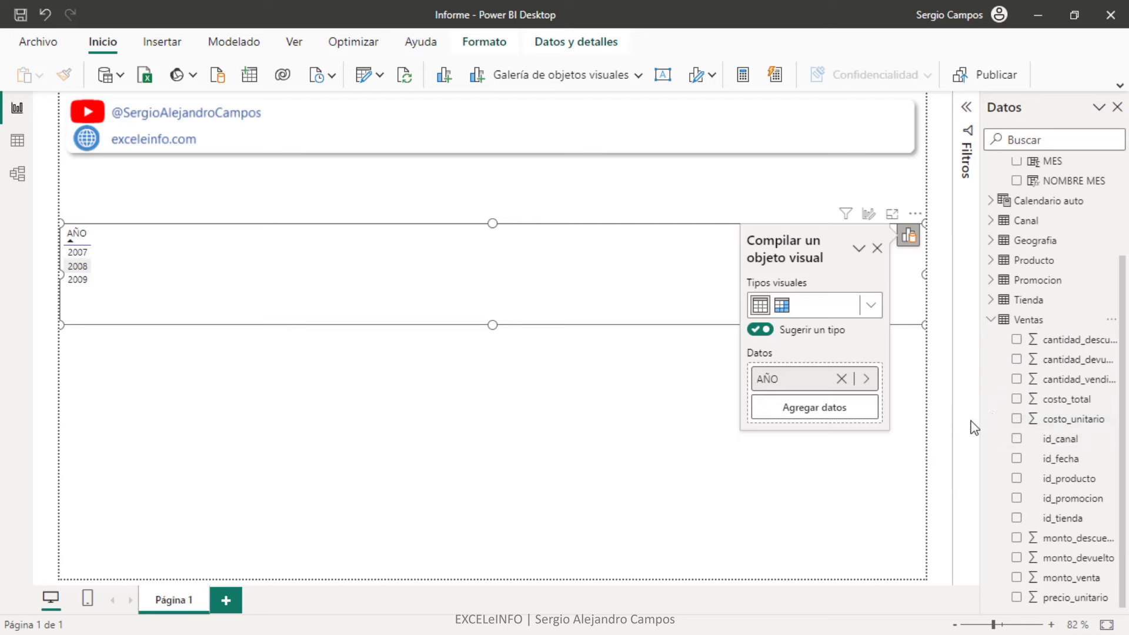
pyautogui.click(1016, 577)
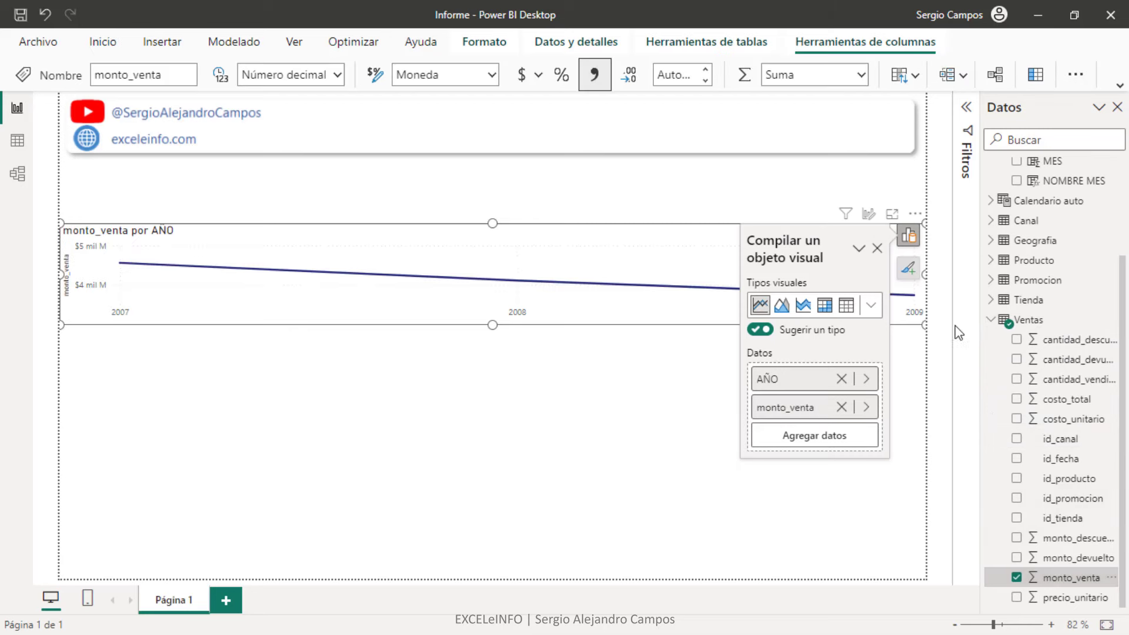
# Make the monto_venta por AÑO line chart narrower and taller, and move it slightly down the page.
pyautogui.moveTo(925, 274); pyautogui.dragTo(631, 274)
pyautogui.moveTo(375, 324); pyautogui.dragTo(352, 488)
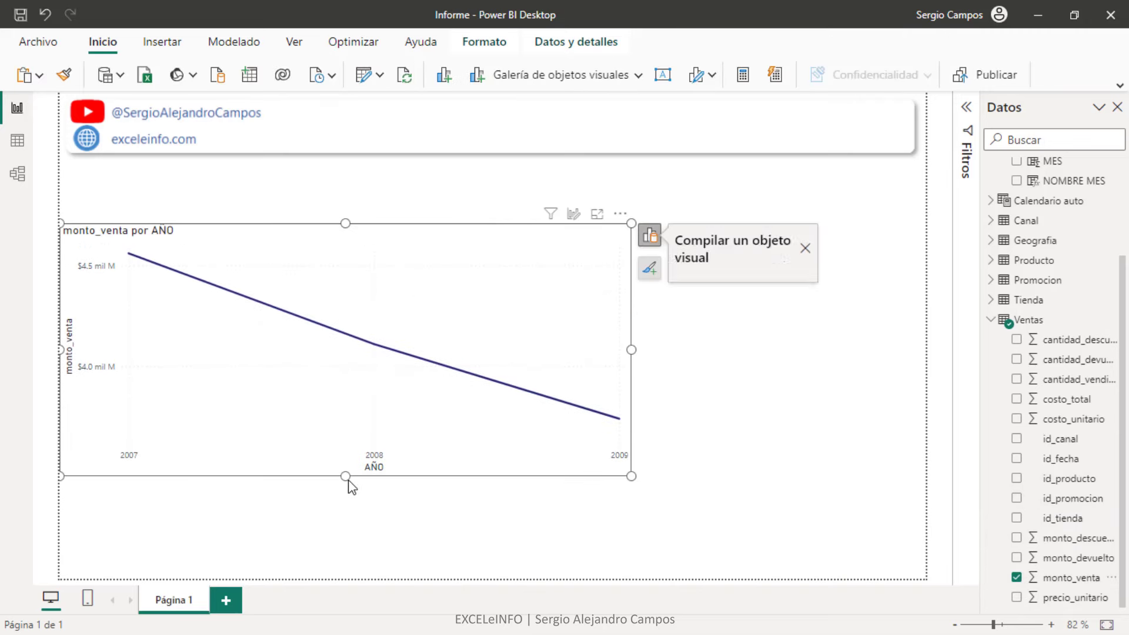
pyautogui.moveTo(517, 232); pyautogui.dragTo(501, 262)
pyautogui.click(396, 211)
pyautogui.click(992, 320)
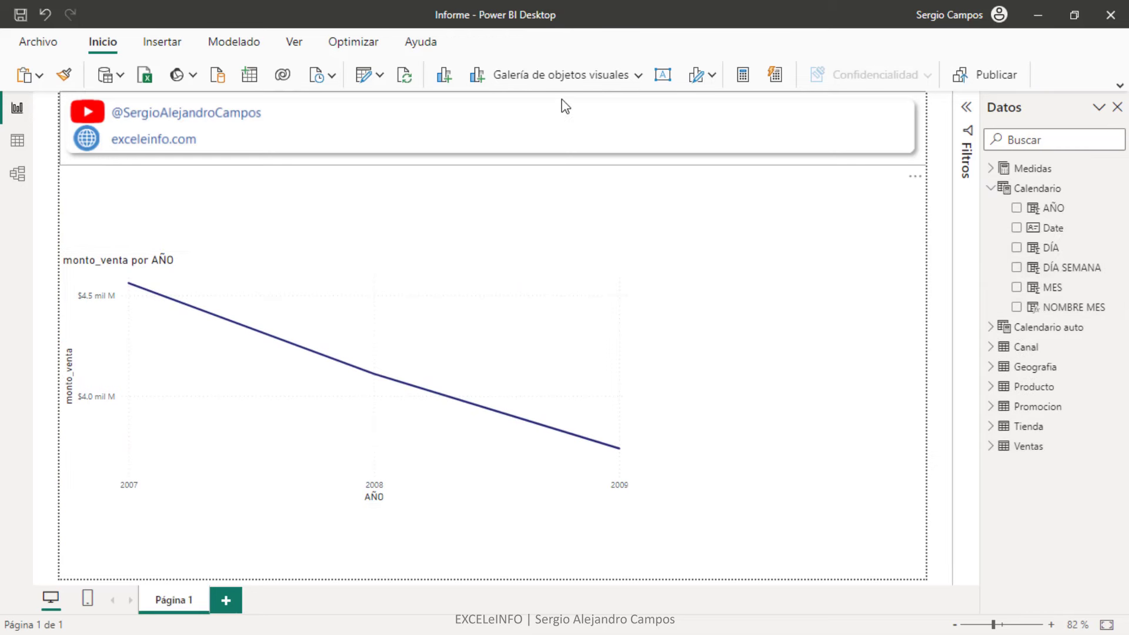
# Insert a slicer on the report page with the Calendario AÑO field.
pyautogui.click(567, 77)
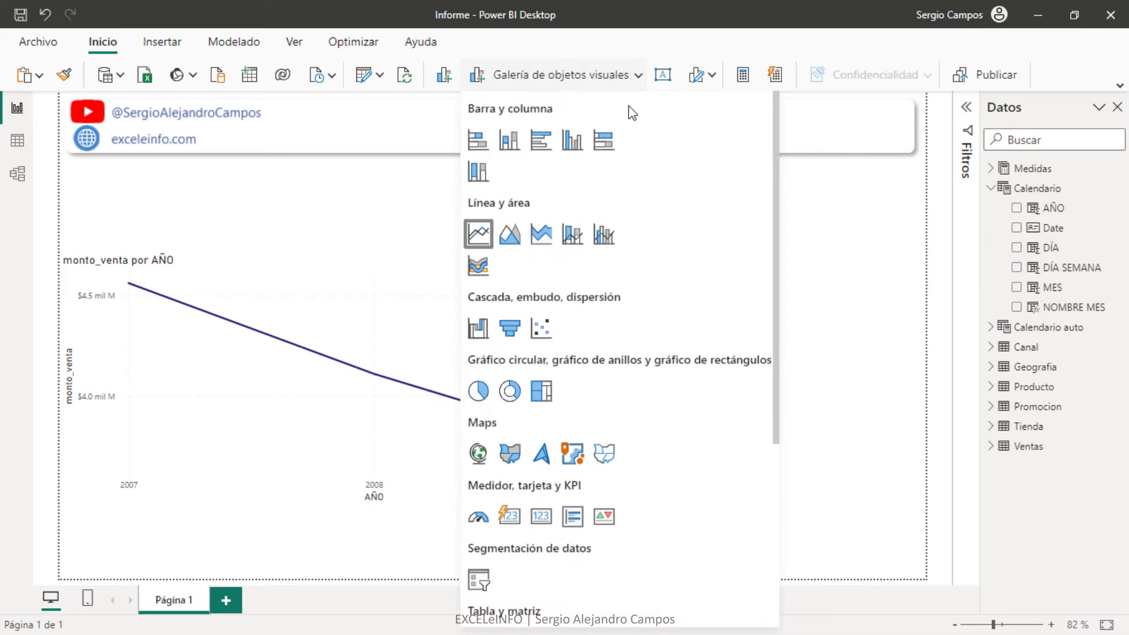
pyautogui.moveTo(776, 168); pyautogui.dragTo(668, 386)
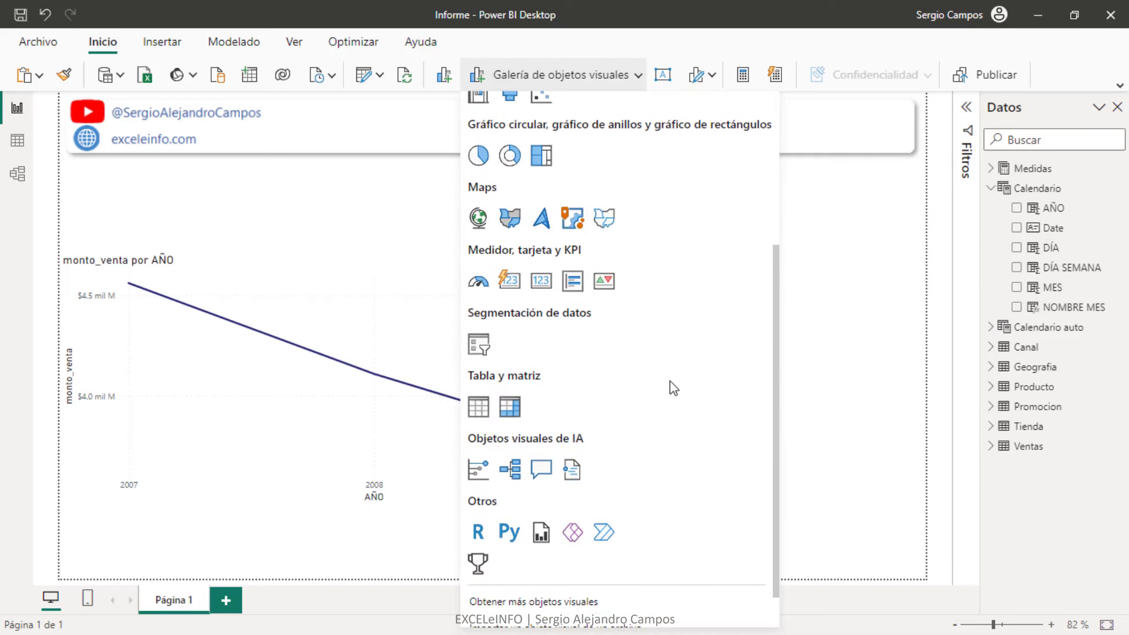
pyautogui.click(479, 344)
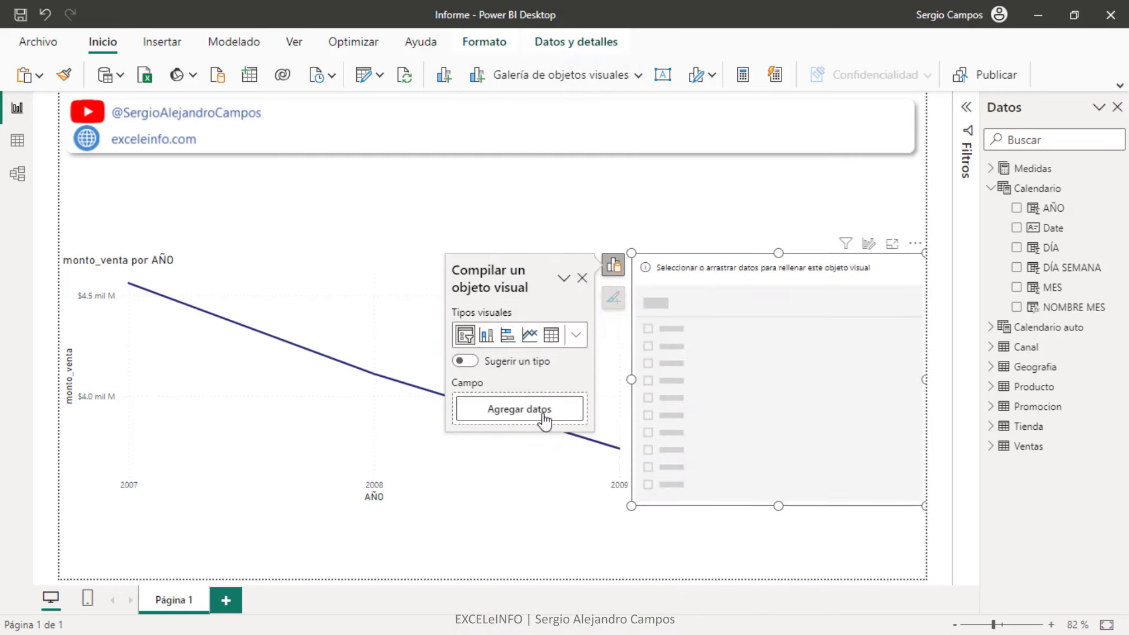
pyautogui.click(520, 409)
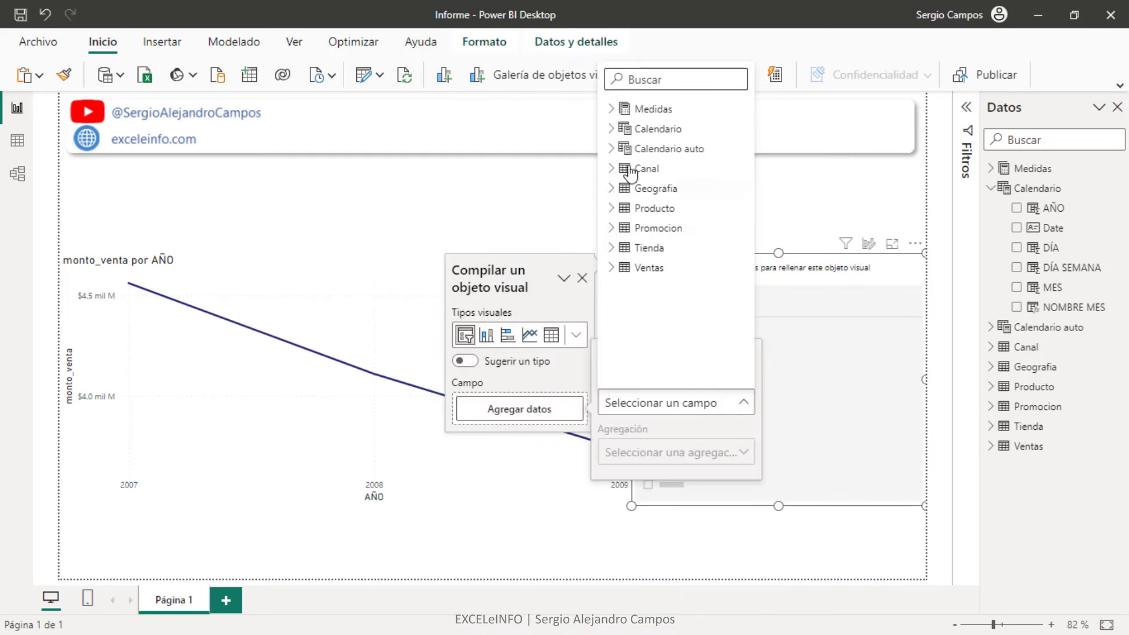
pyautogui.click(611, 129)
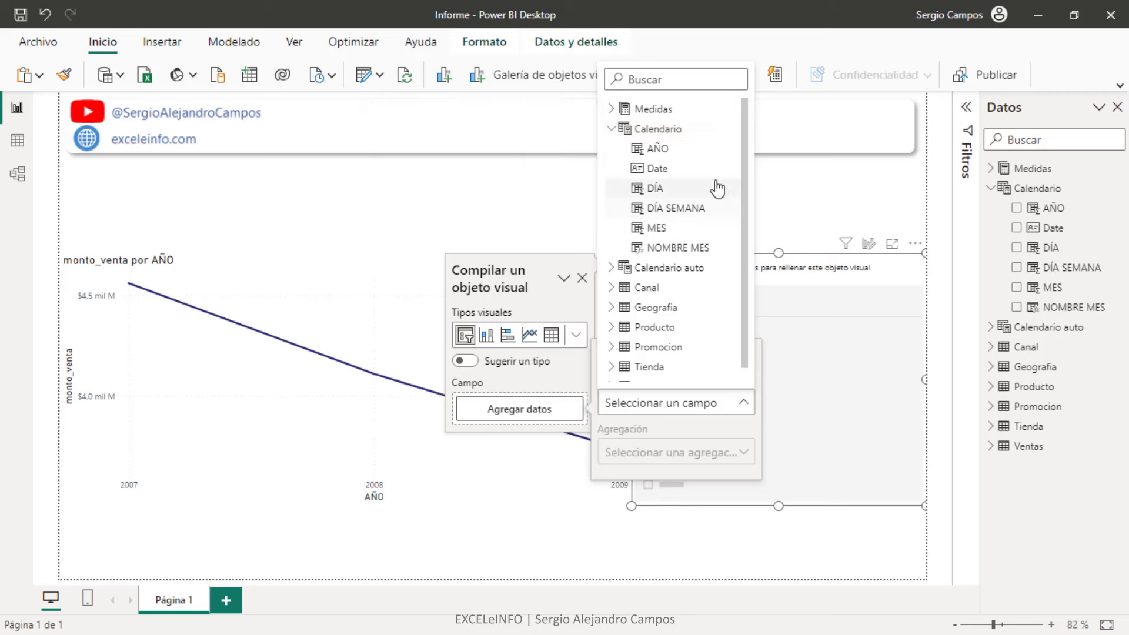
pyautogui.click(657, 148)
# Place the AÑO slicer below the page header with a reduced height, and move the line chart down beneath it.
pyautogui.moveTo(777, 269); pyautogui.dragTo(216, 184)
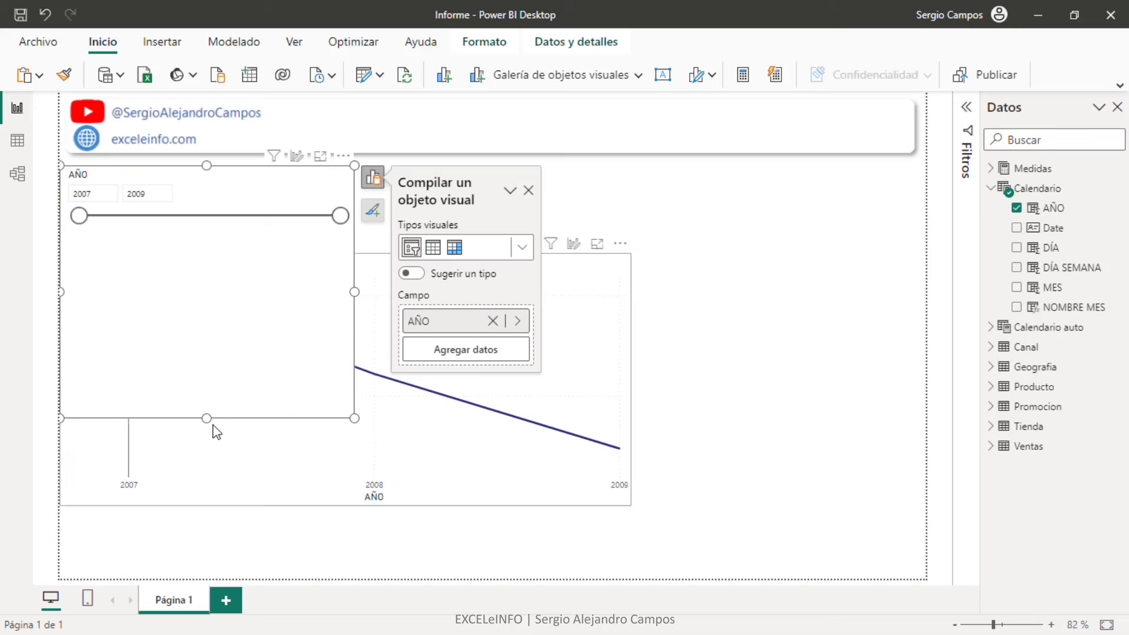
pyautogui.moveTo(214, 417); pyautogui.dragTo(246, 267)
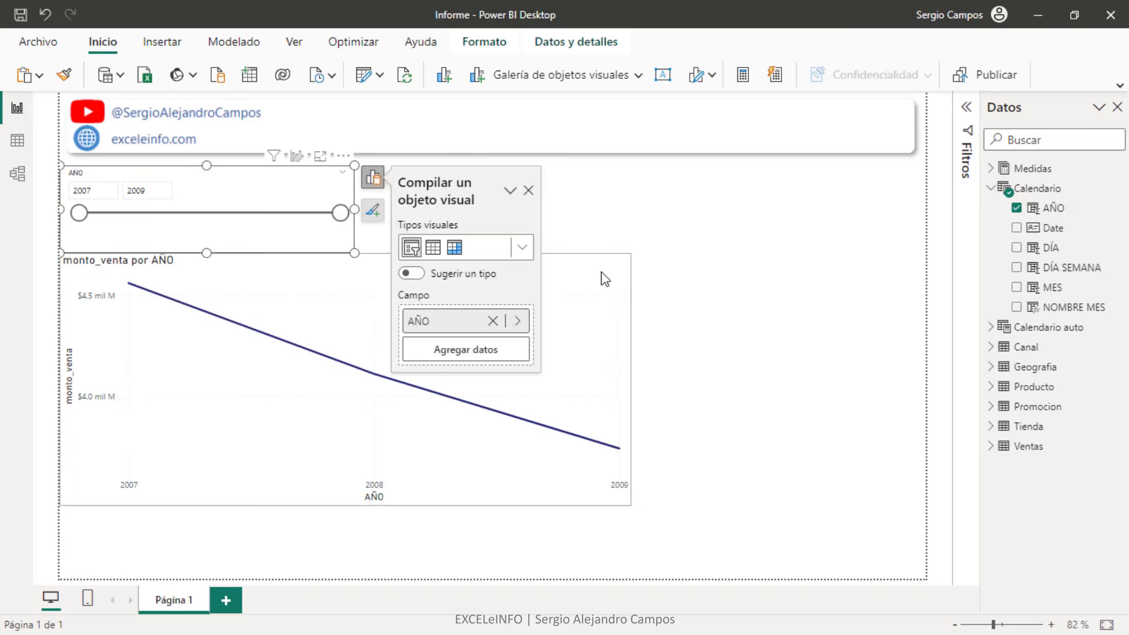
pyautogui.moveTo(604, 279); pyautogui.dragTo(605, 338)
pyautogui.click(273, 206)
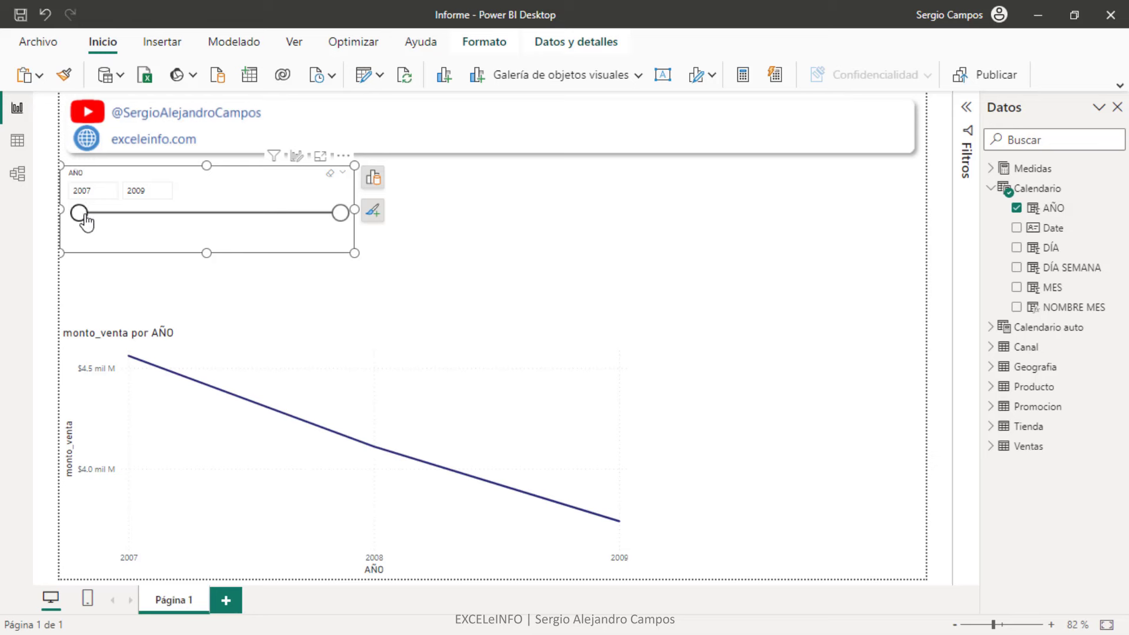
pyautogui.moveTo(340, 213)
pyautogui.mouseDown()
pyautogui.moveTo(164, 224)
pyautogui.moveTo(341, 213)
pyautogui.mouseUp()
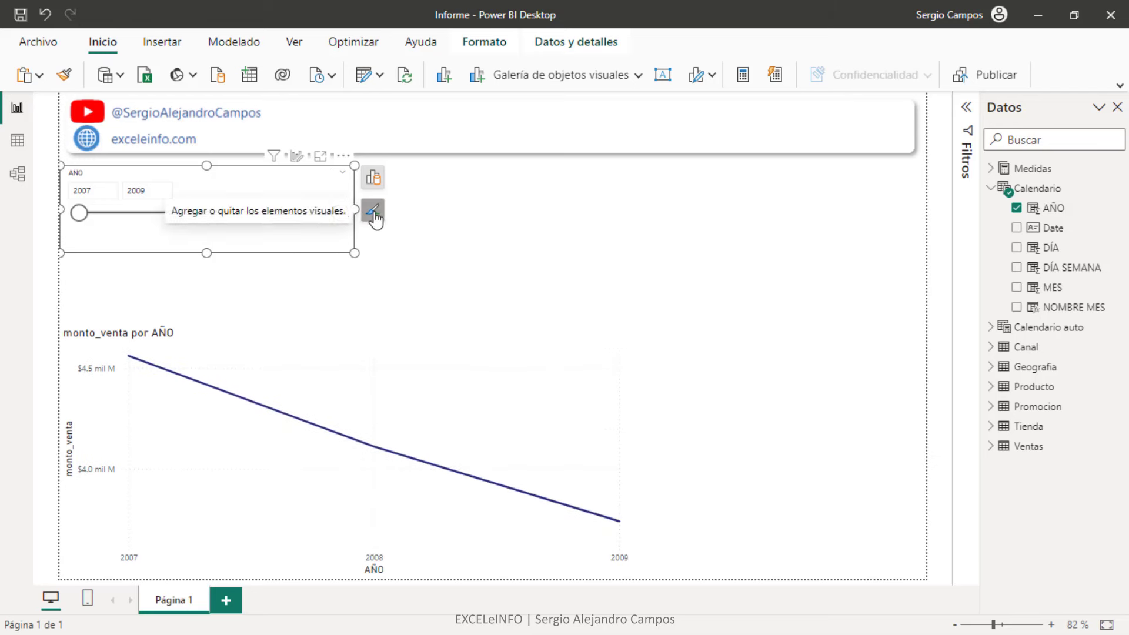
# Open the full format settings of the AÑO slicer and set its style to Lista vertical.
pyautogui.click(374, 214)
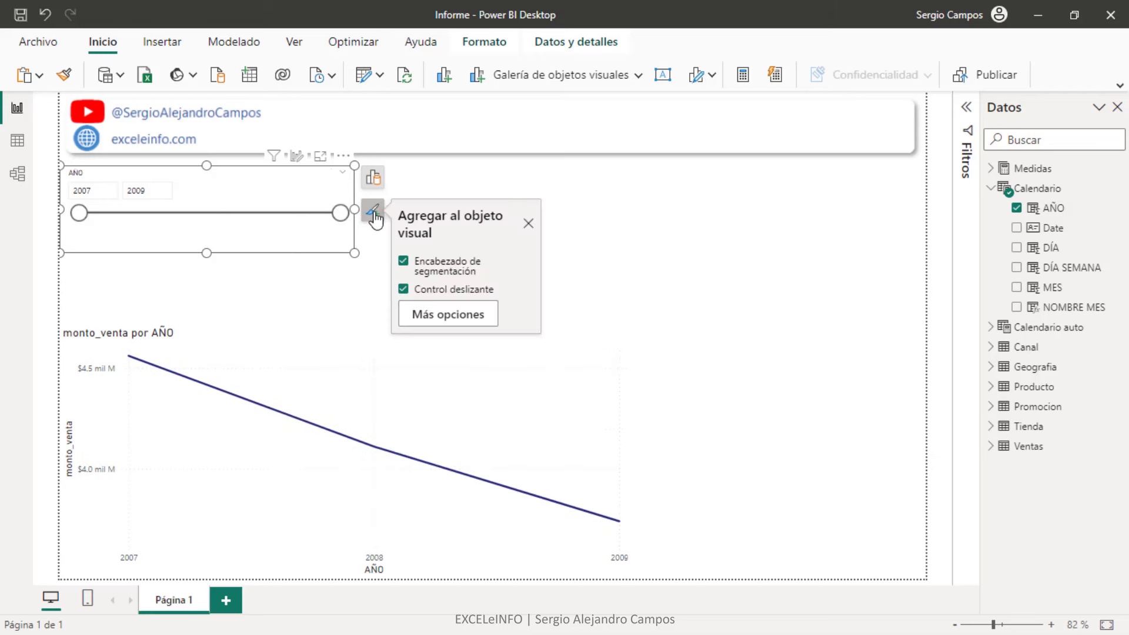
pyautogui.click(462, 315)
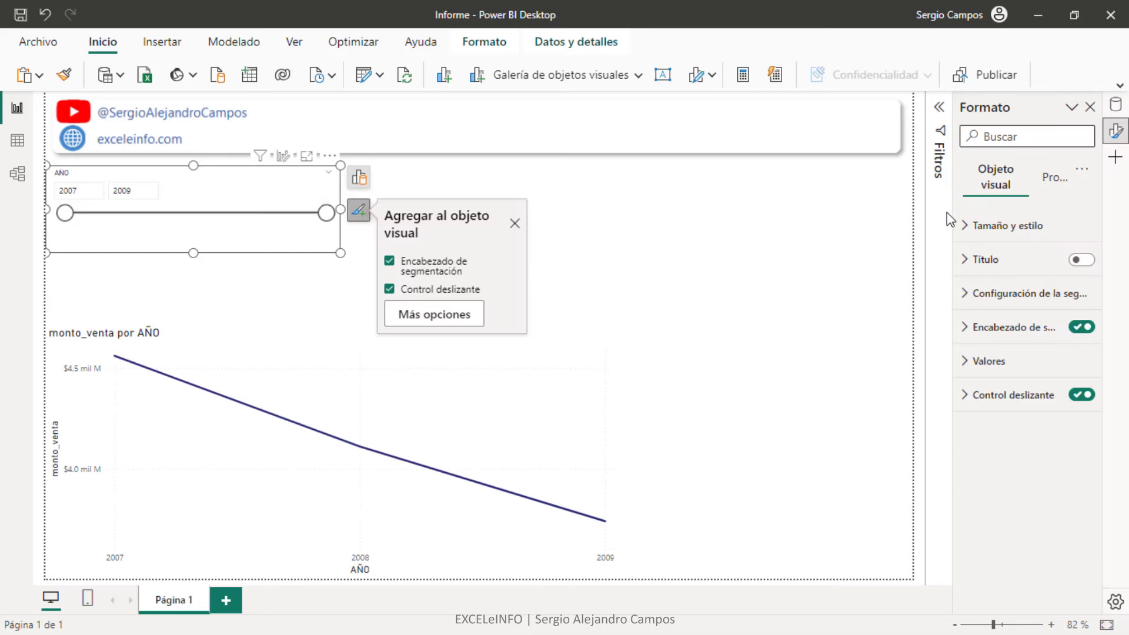
pyautogui.moveTo(953, 214); pyautogui.dragTo(863, 214)
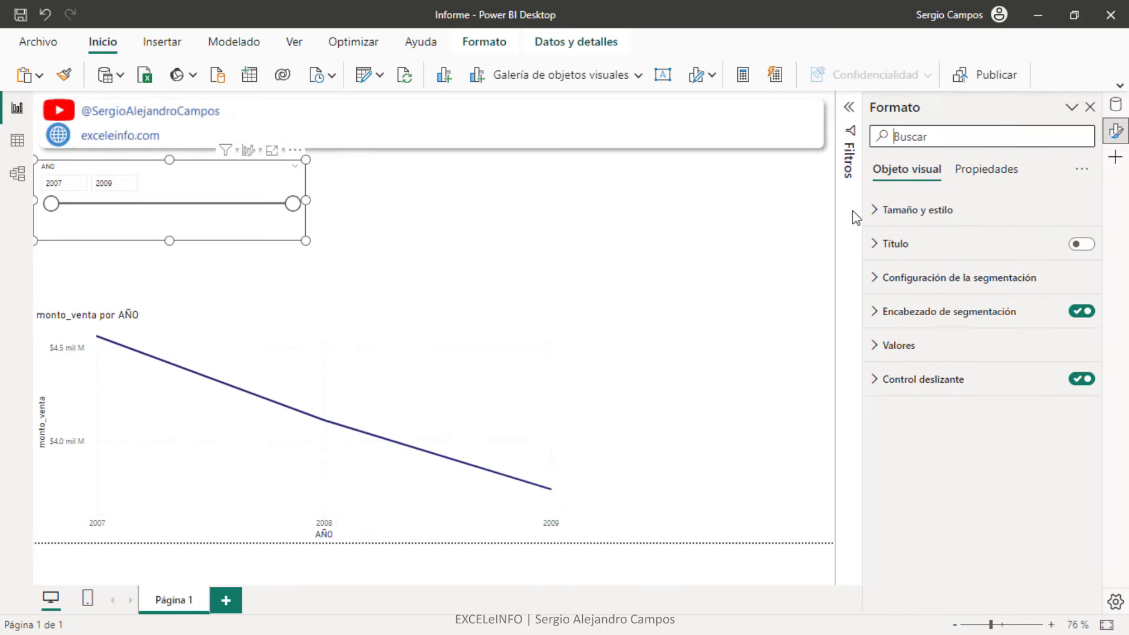
pyautogui.click(876, 282)
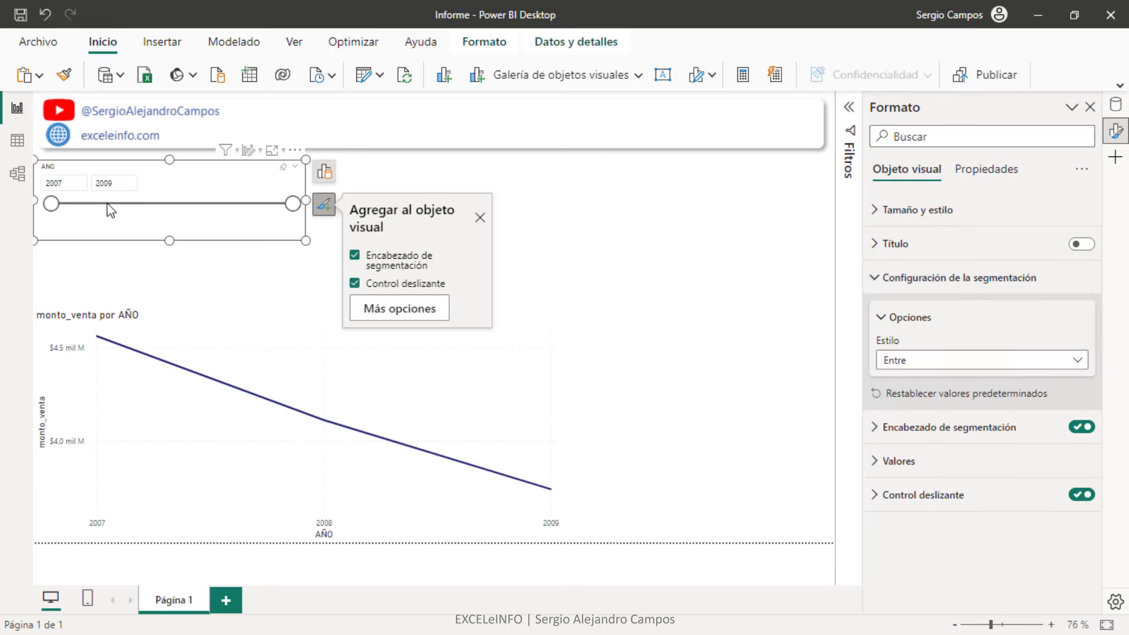
pyautogui.click(1078, 359)
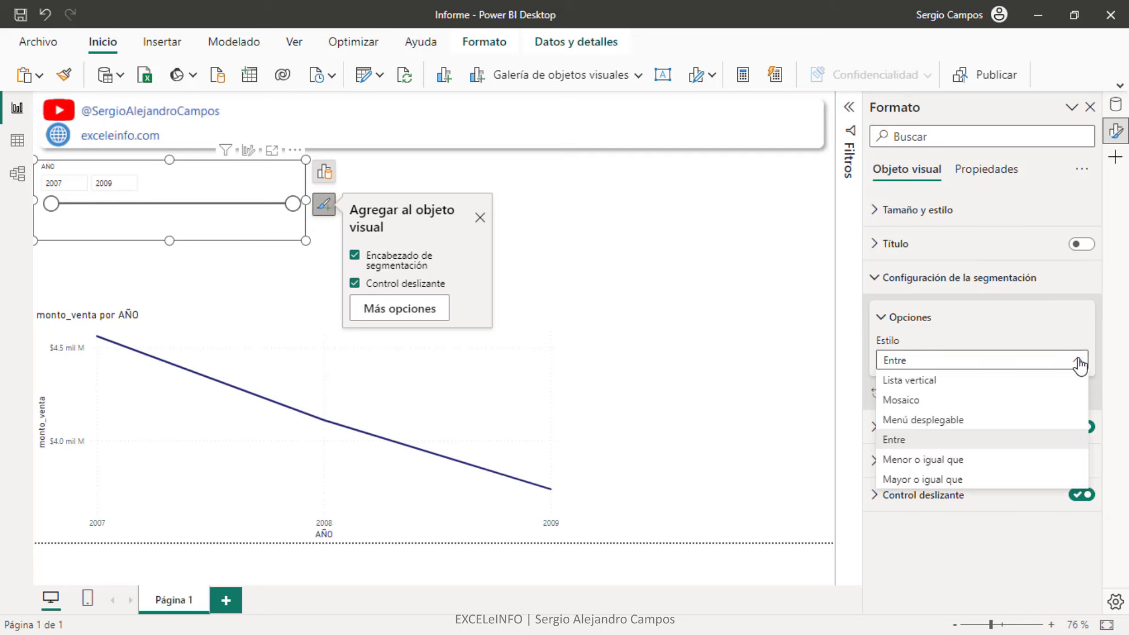
pyautogui.click(936, 382)
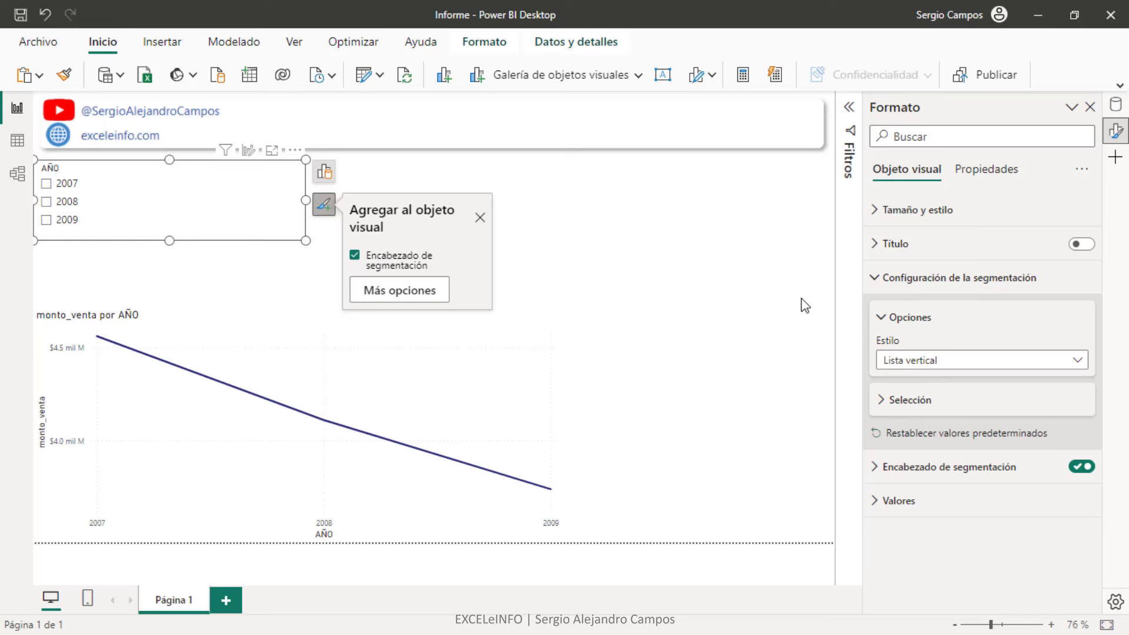
# Try the Mosaico style on the AÑO slicer and adjust its width.
pyautogui.click(963, 360)
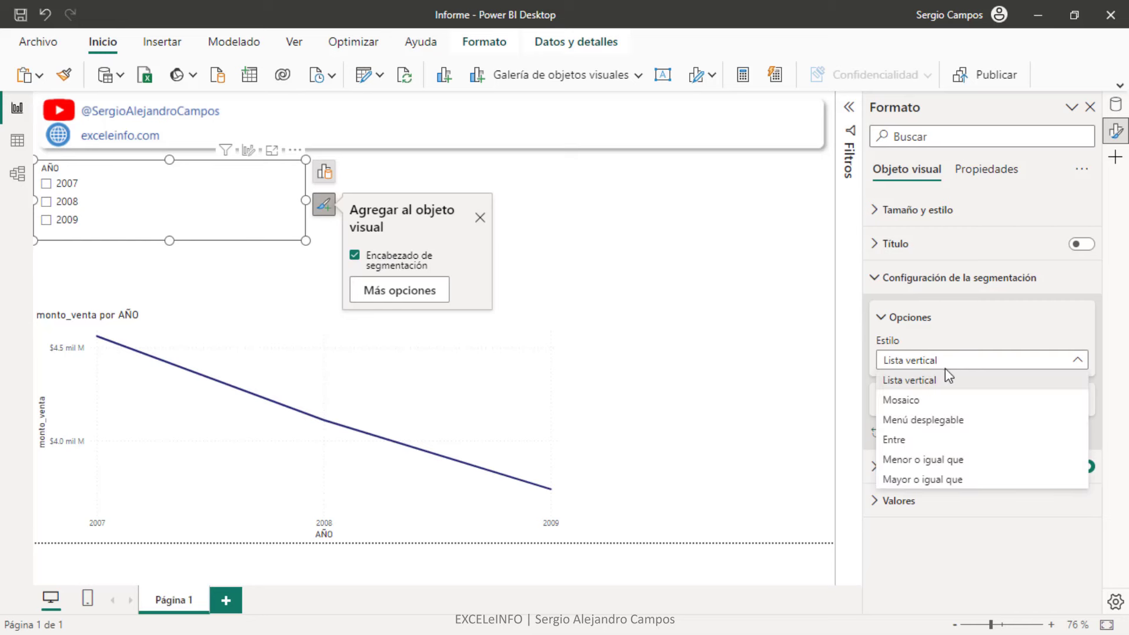
pyautogui.click(922, 403)
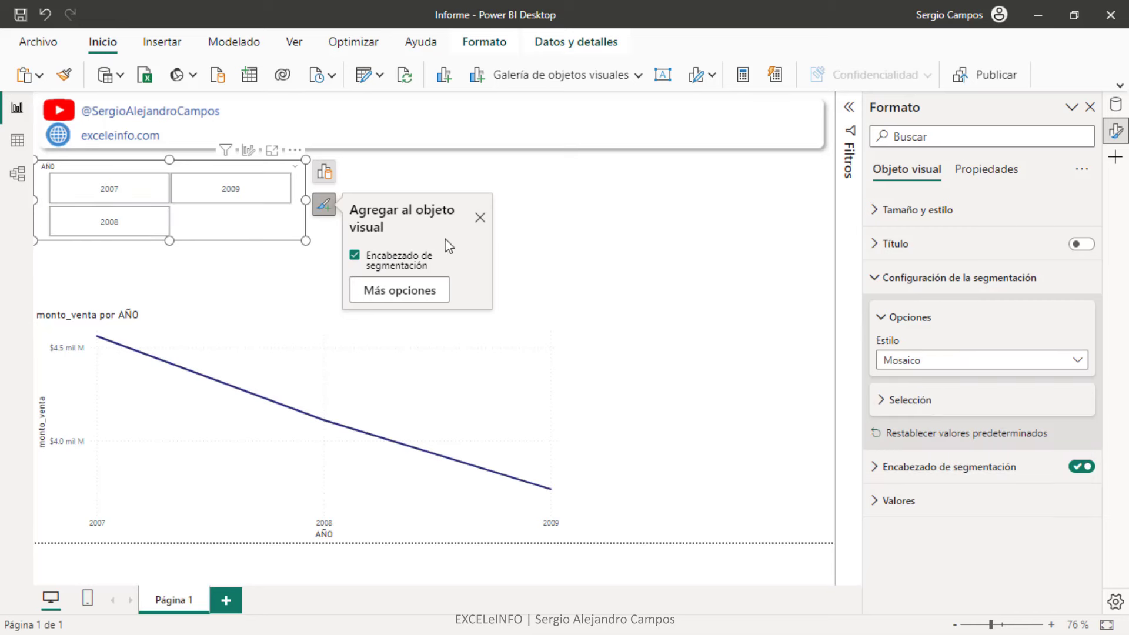
pyautogui.moveTo(307, 200)
pyautogui.mouseDown()
pyautogui.moveTo(518, 205)
pyautogui.moveTo(308, 203)
pyautogui.mouseUp()
# Change the AÑO slicer's style to Menú desplegable and try out its list of years.
pyautogui.click(948, 361)
pyautogui.click(948, 361)
pyautogui.click(948, 361)
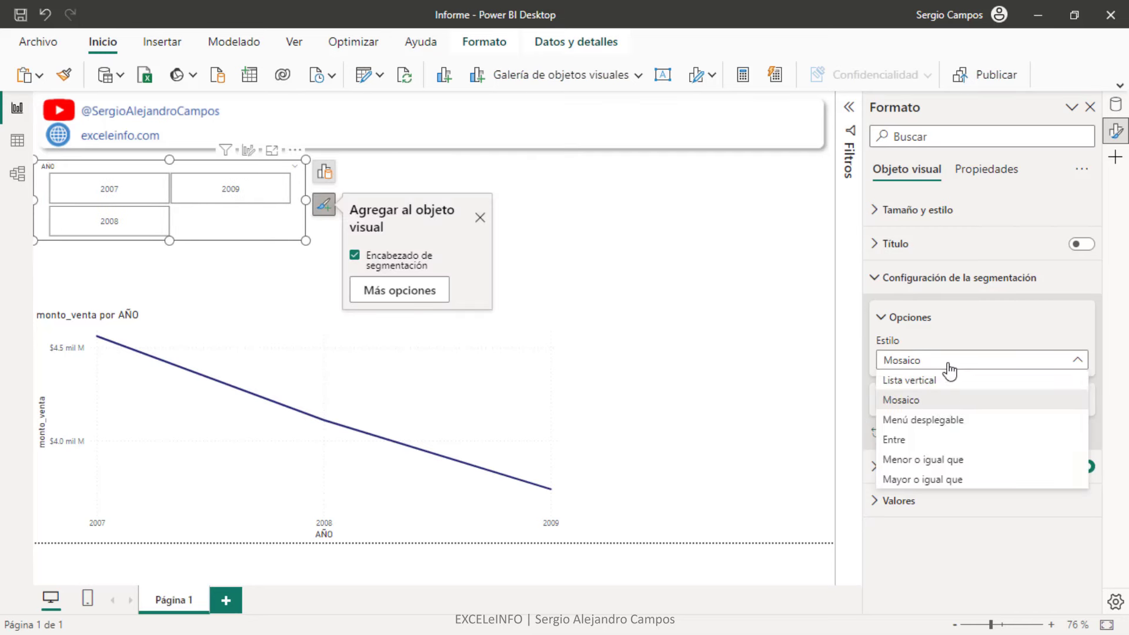
pyautogui.click(945, 420)
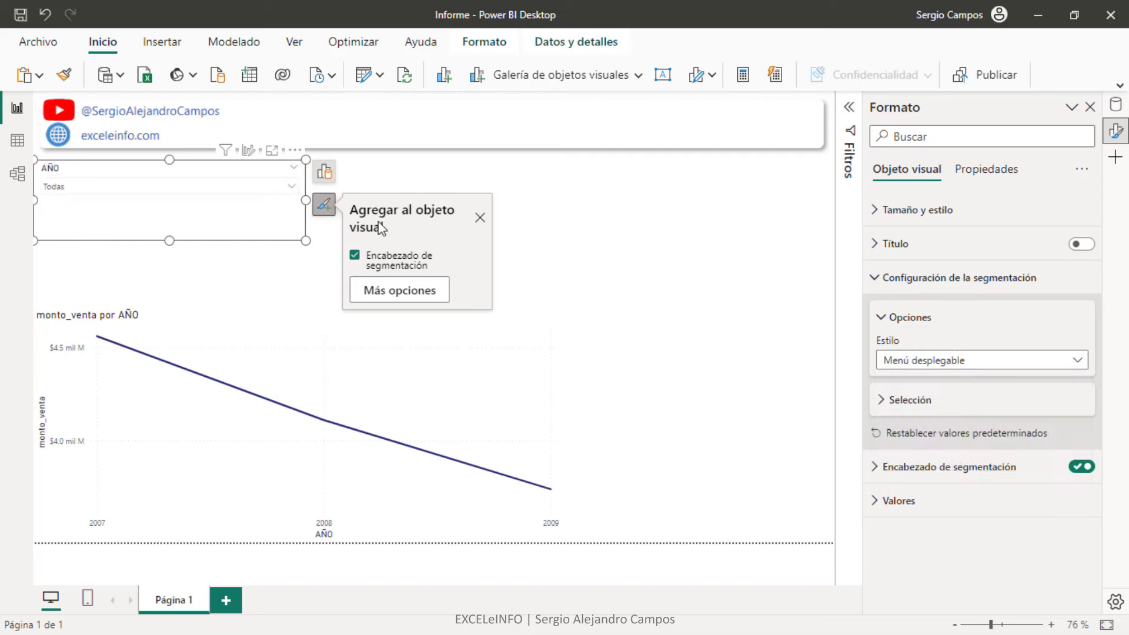
pyautogui.click(288, 188)
pyautogui.click(288, 188)
# Try the Entre, Menor o igual que and Mayor o igual que styles on the AÑO slicer.
pyautogui.click(895, 361)
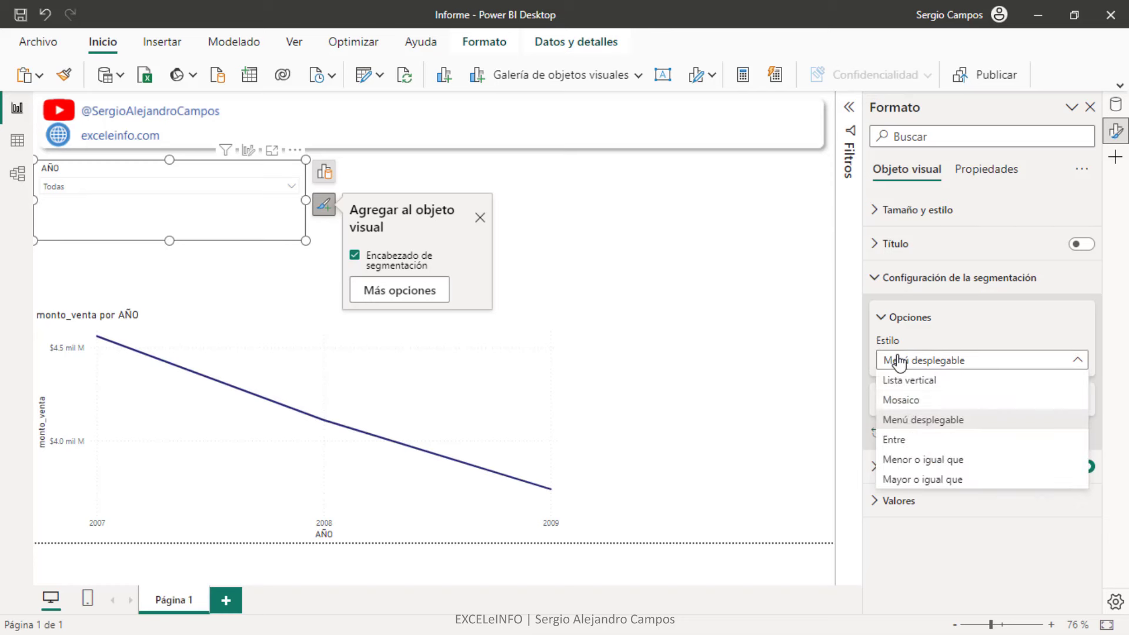
pyautogui.click(922, 442)
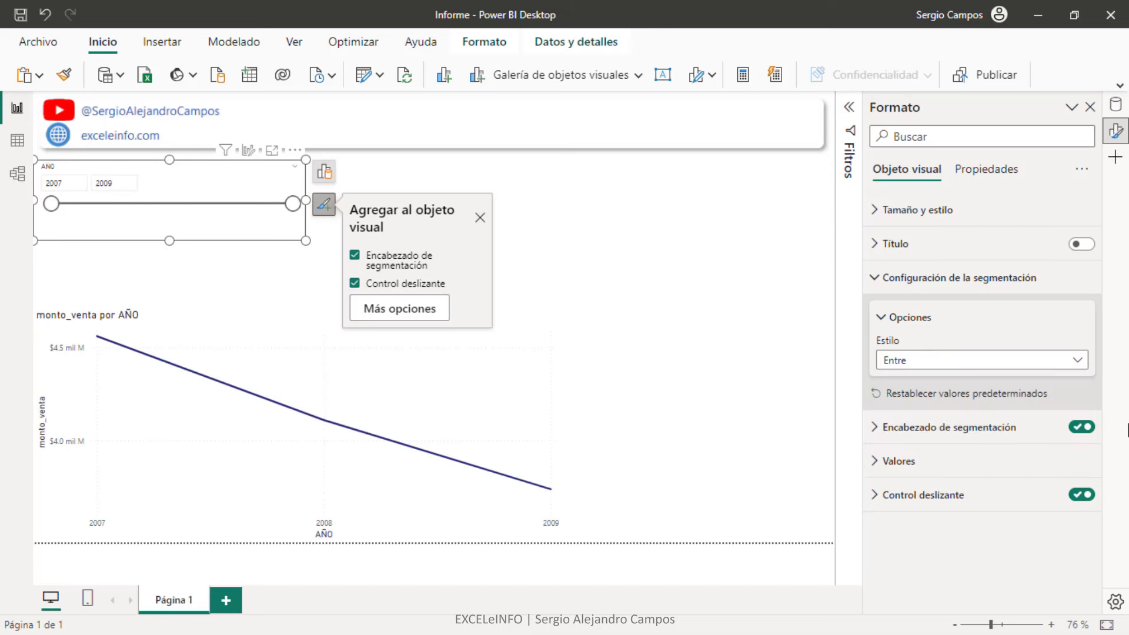
pyautogui.click(953, 368)
pyautogui.click(952, 460)
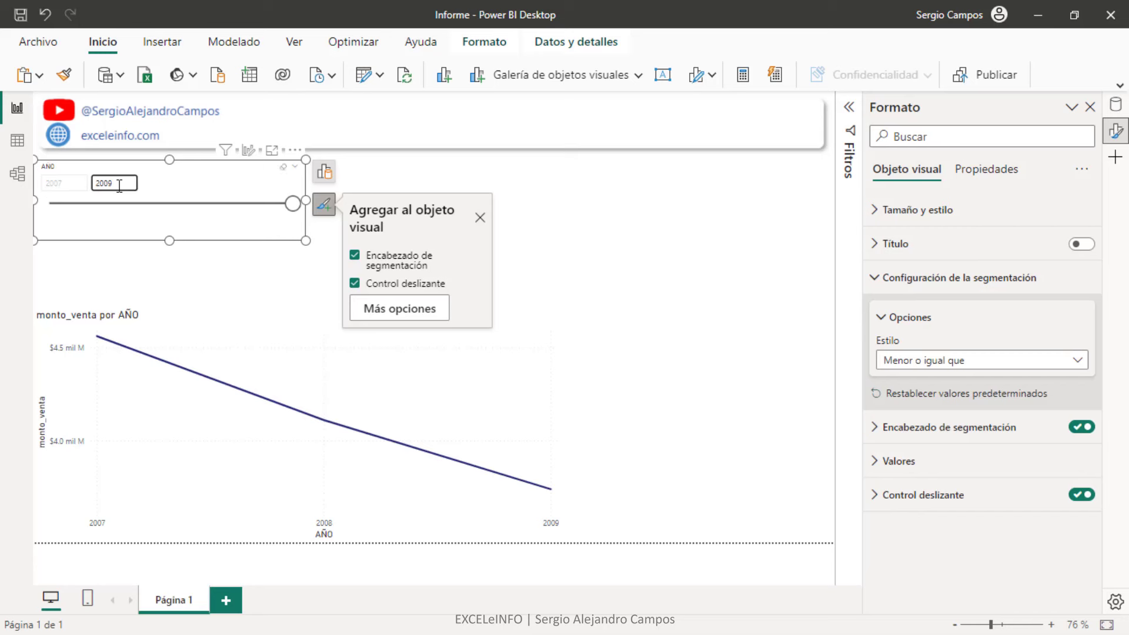
pyautogui.click(964, 361)
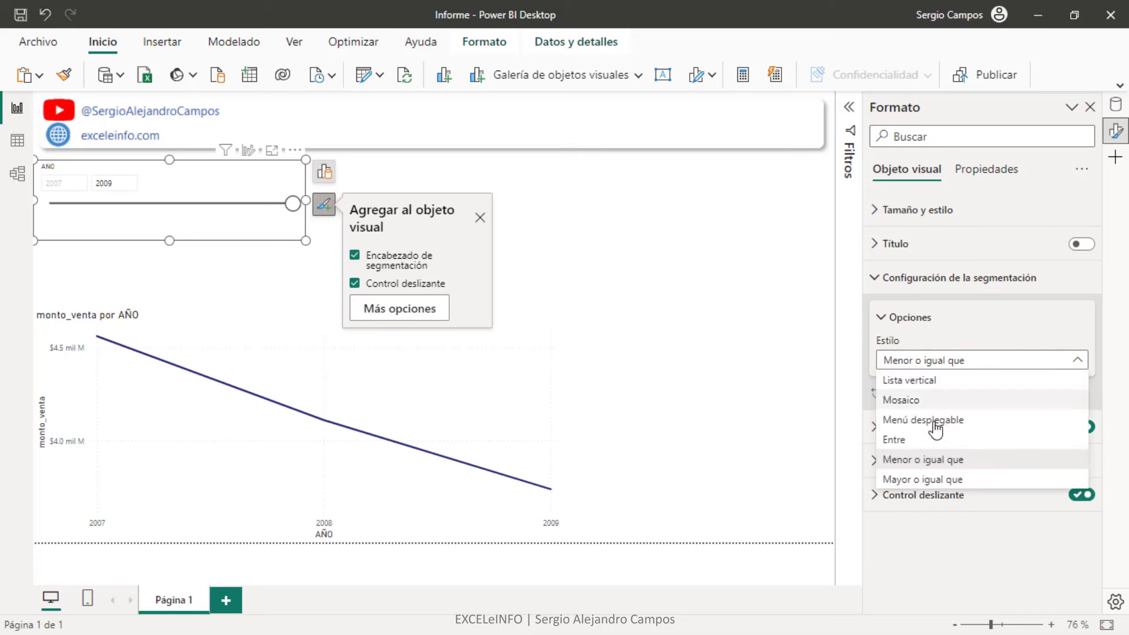
pyautogui.click(941, 480)
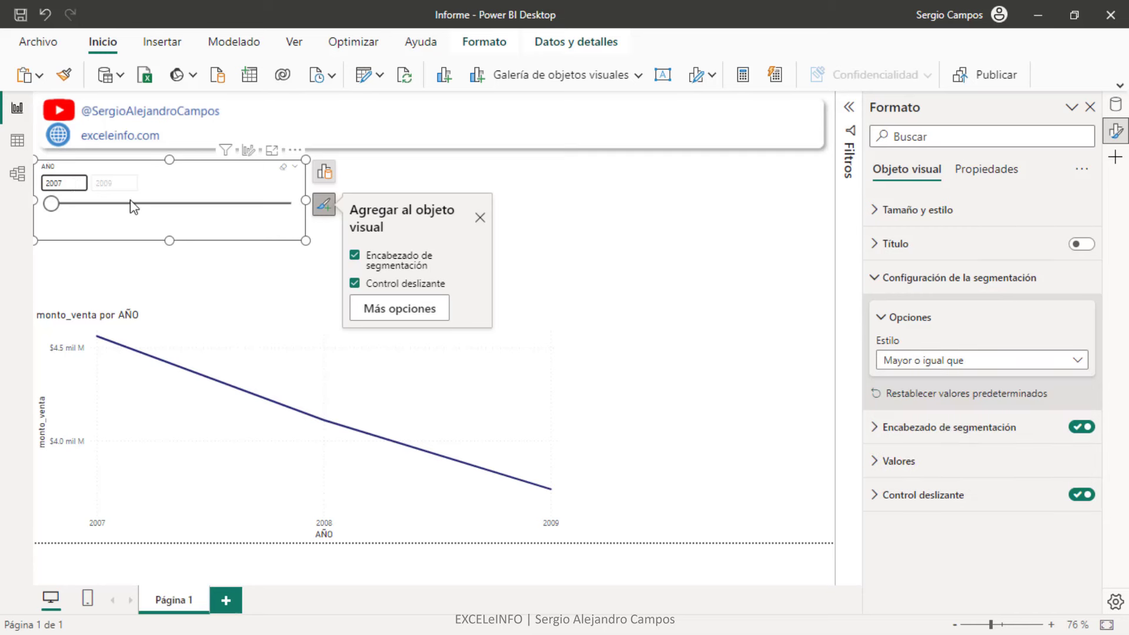
# Set the AÑO slicer's style to Lista vertical and test it by selecting and clearing the years 2007 and 2008.
pyautogui.click(888, 360)
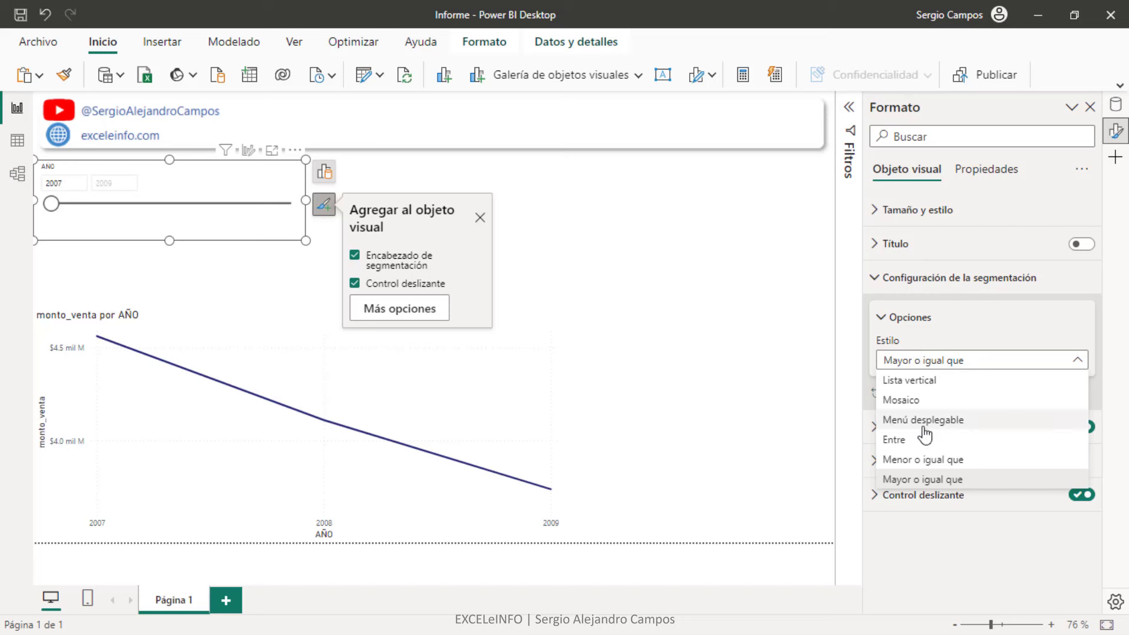
pyautogui.click(905, 381)
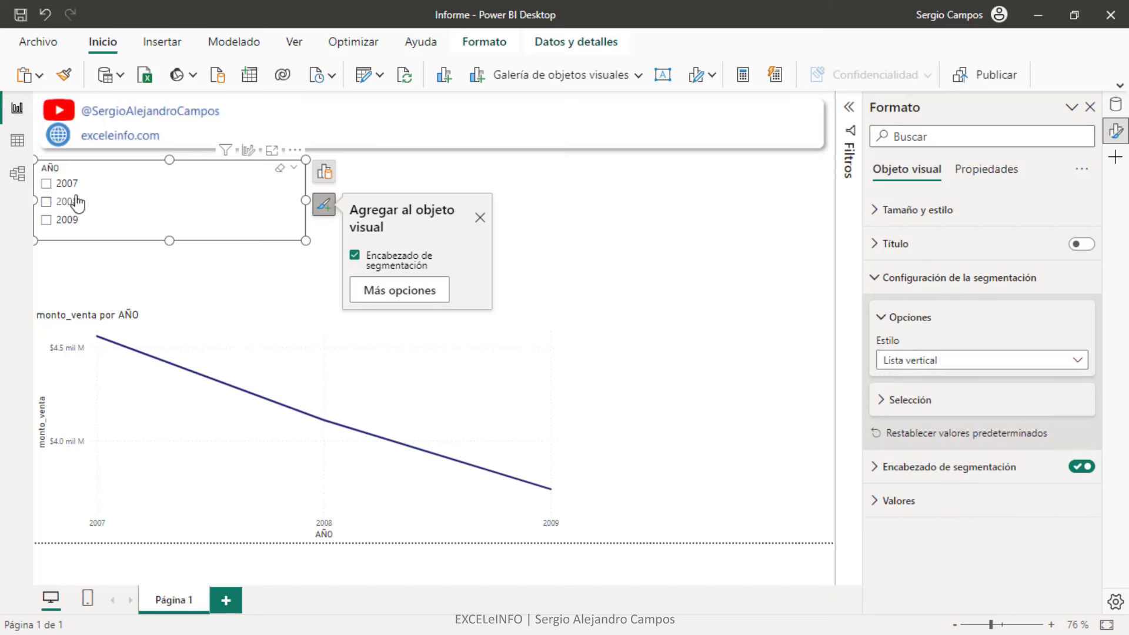
pyautogui.click(47, 184)
pyautogui.click(47, 186)
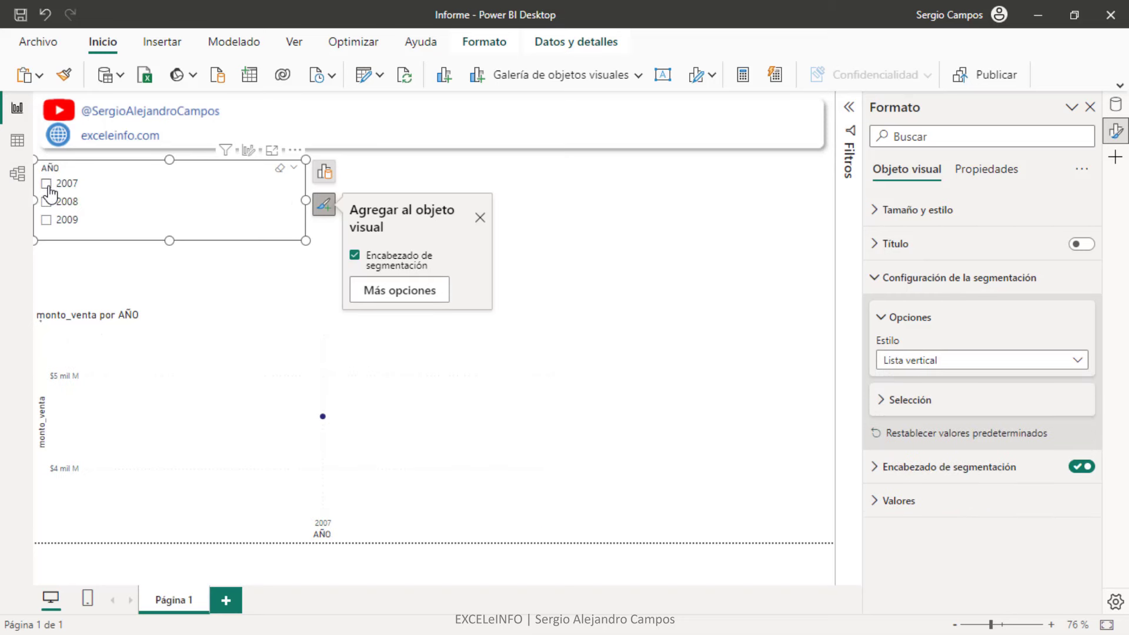
pyautogui.click(47, 203)
pyautogui.click(47, 202)
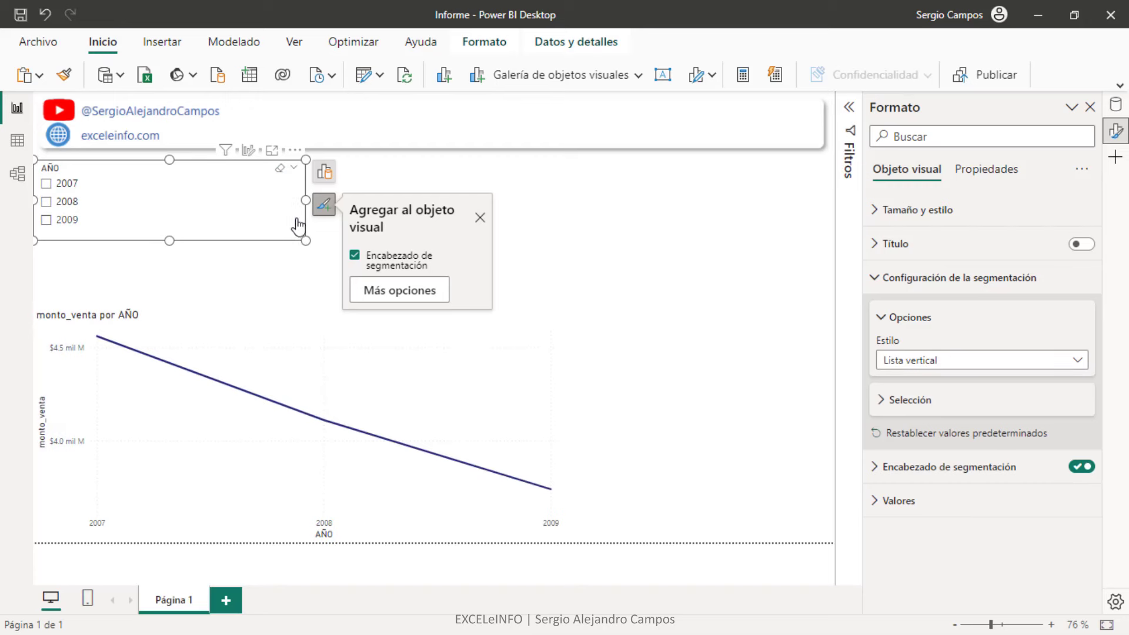
# Narrow the AÑO slicer to fit its short list of years and bring up the model's data fields.
pyautogui.moveTo(306, 200); pyautogui.dragTo(134, 200)
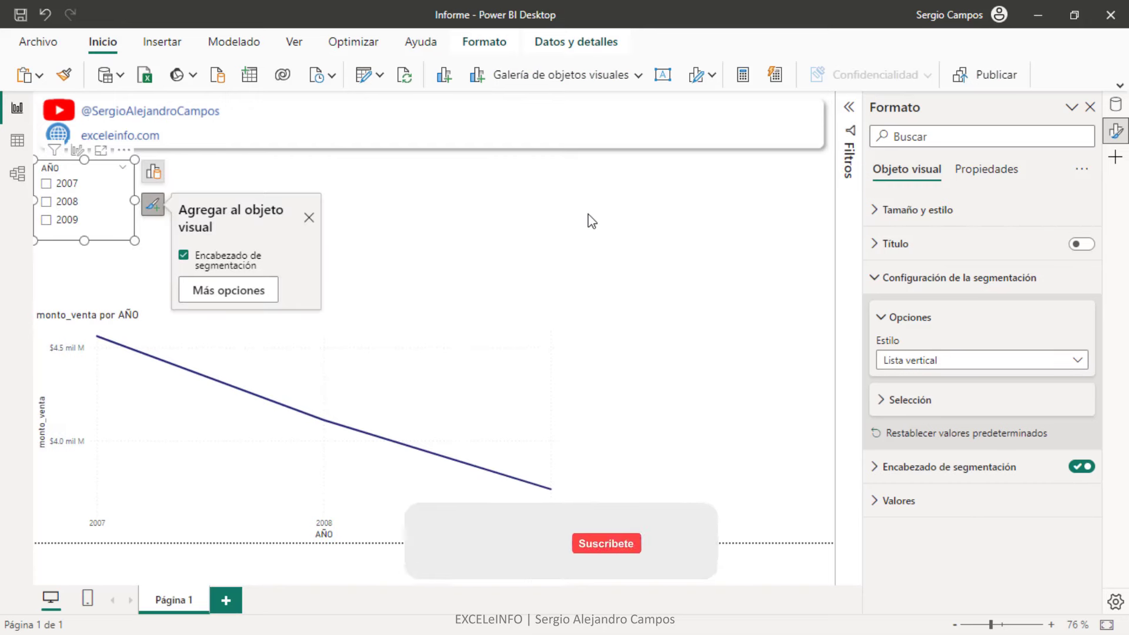
pyautogui.click(1117, 106)
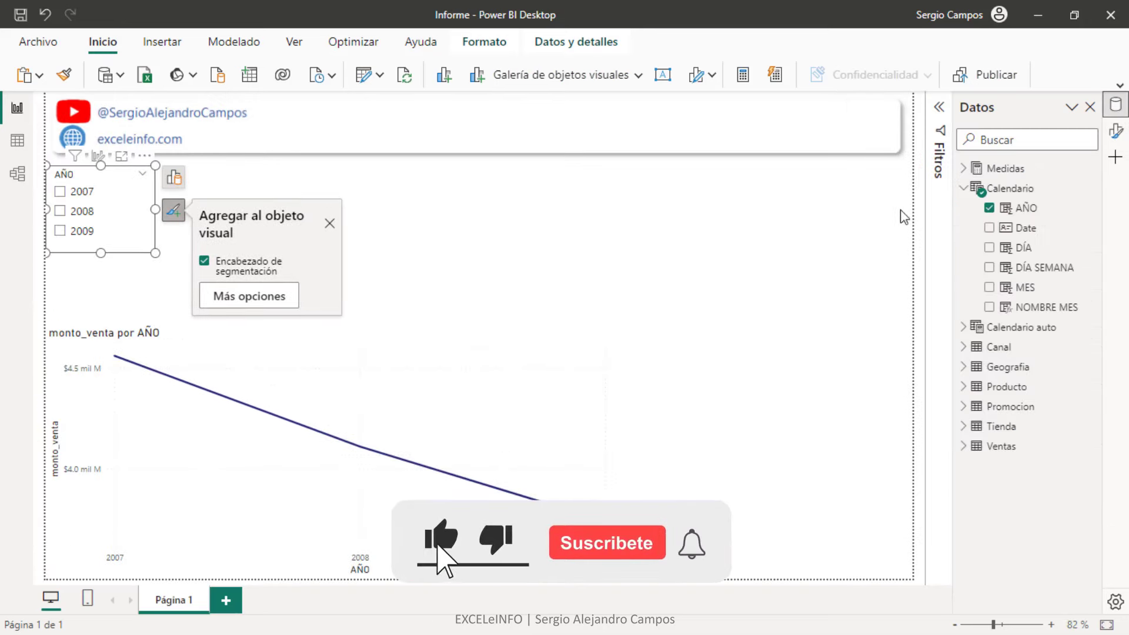